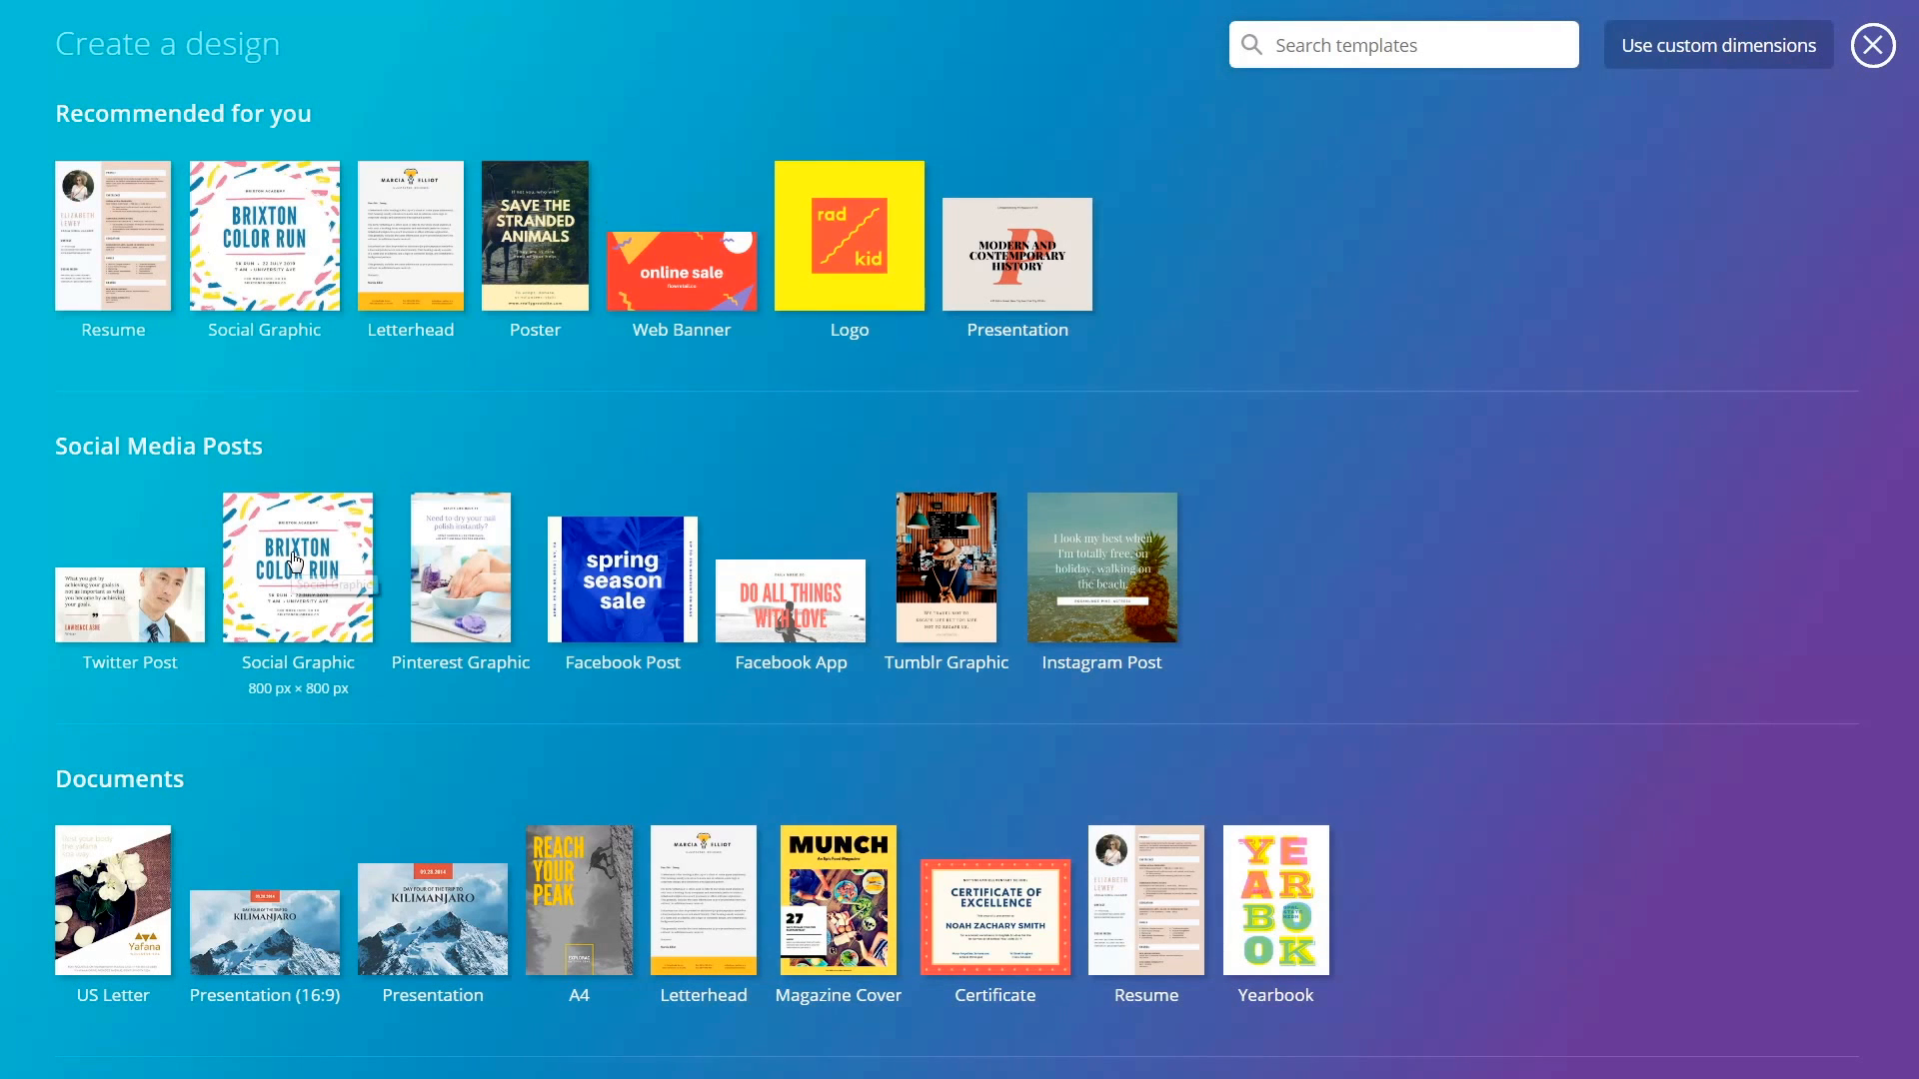
Step: Create a Social Graphic design and apply the "Pugs & Kisses!" layout to its page
left_click(309, 592)
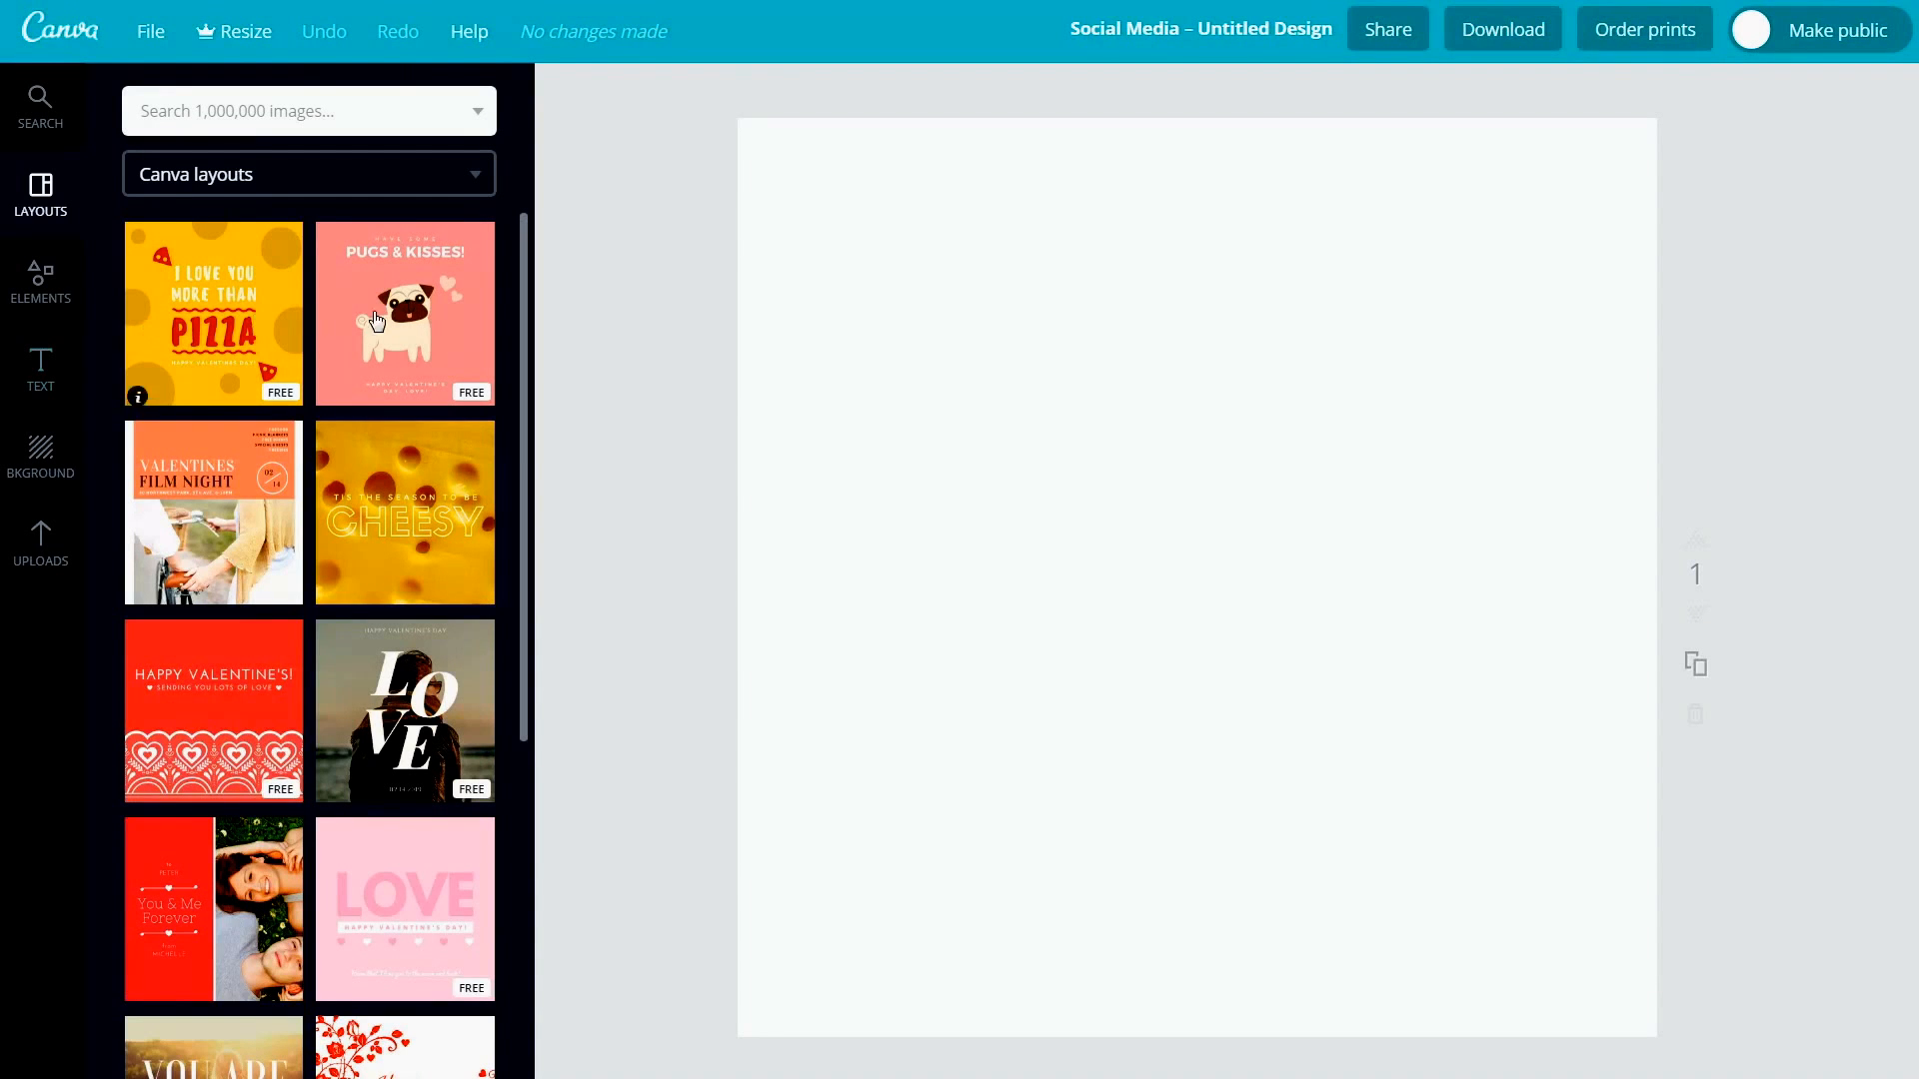
left_click(456, 401)
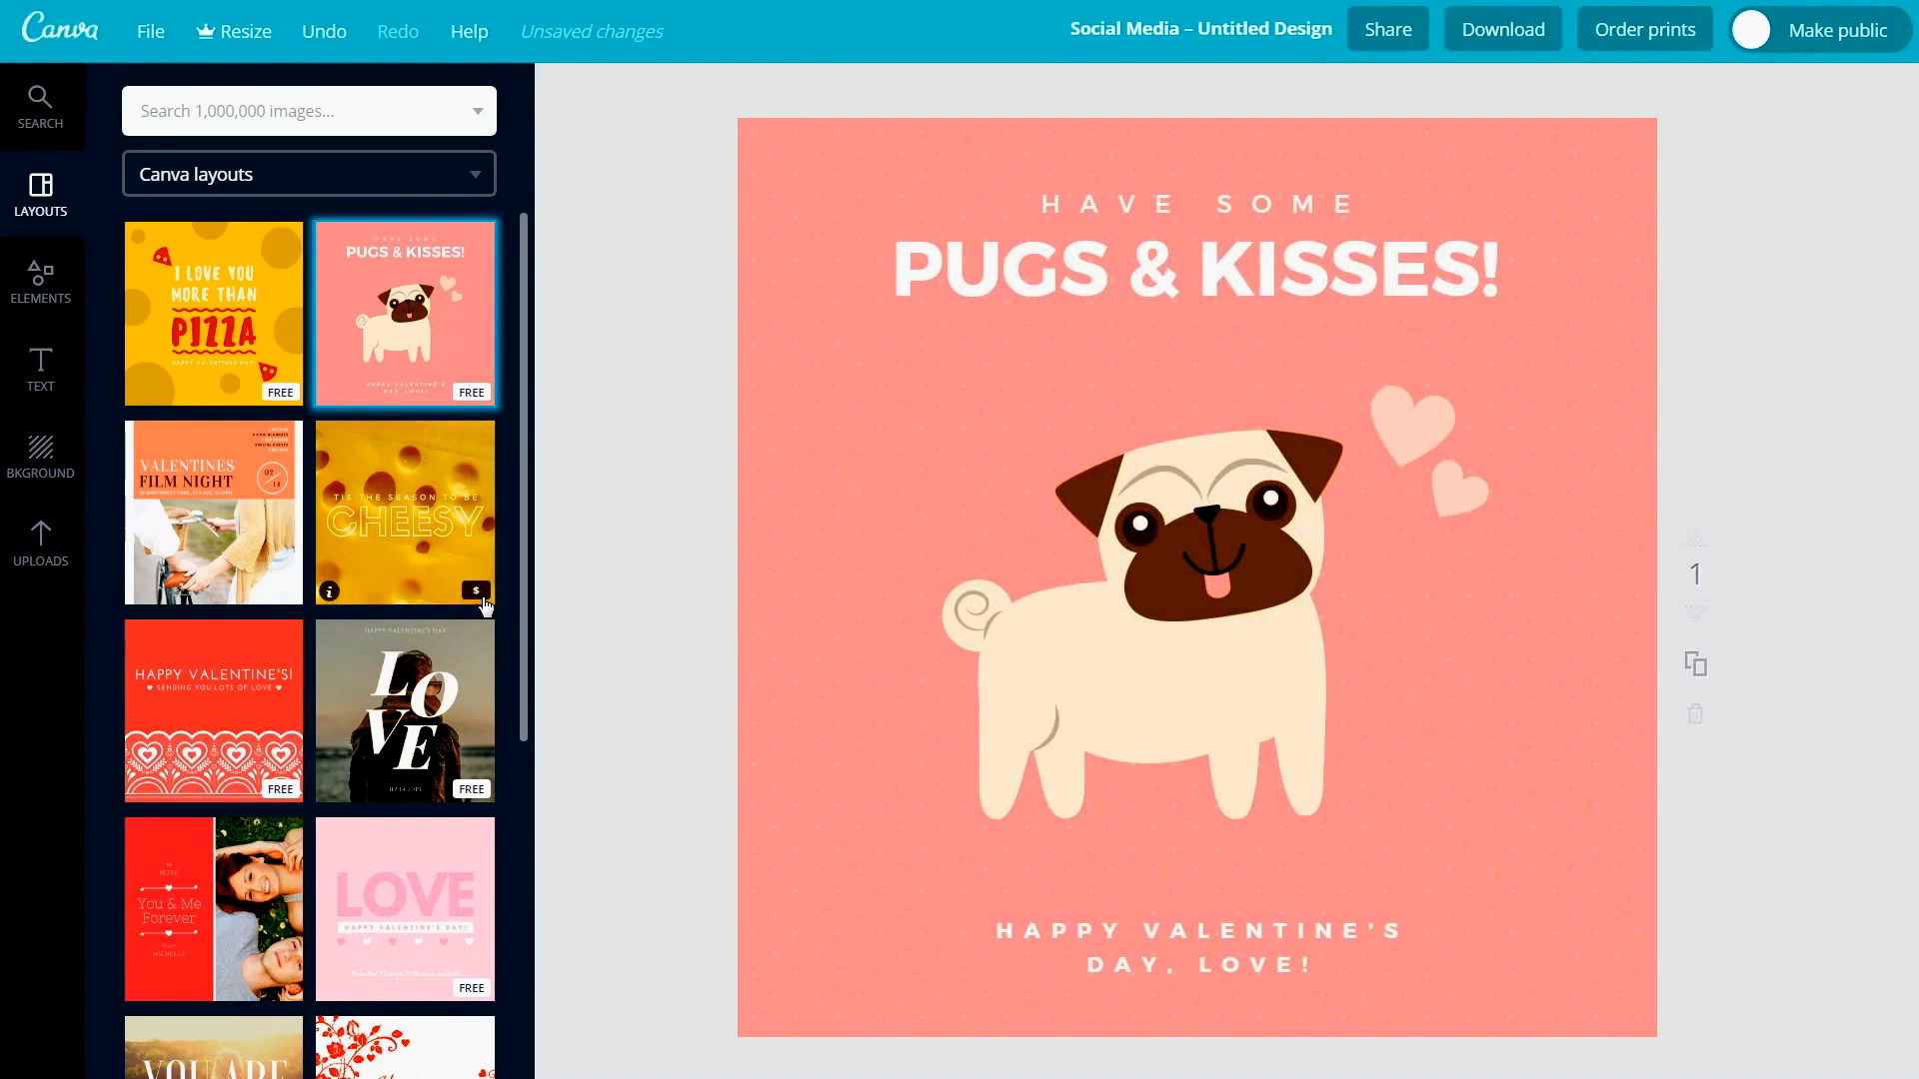
left_click(433, 534)
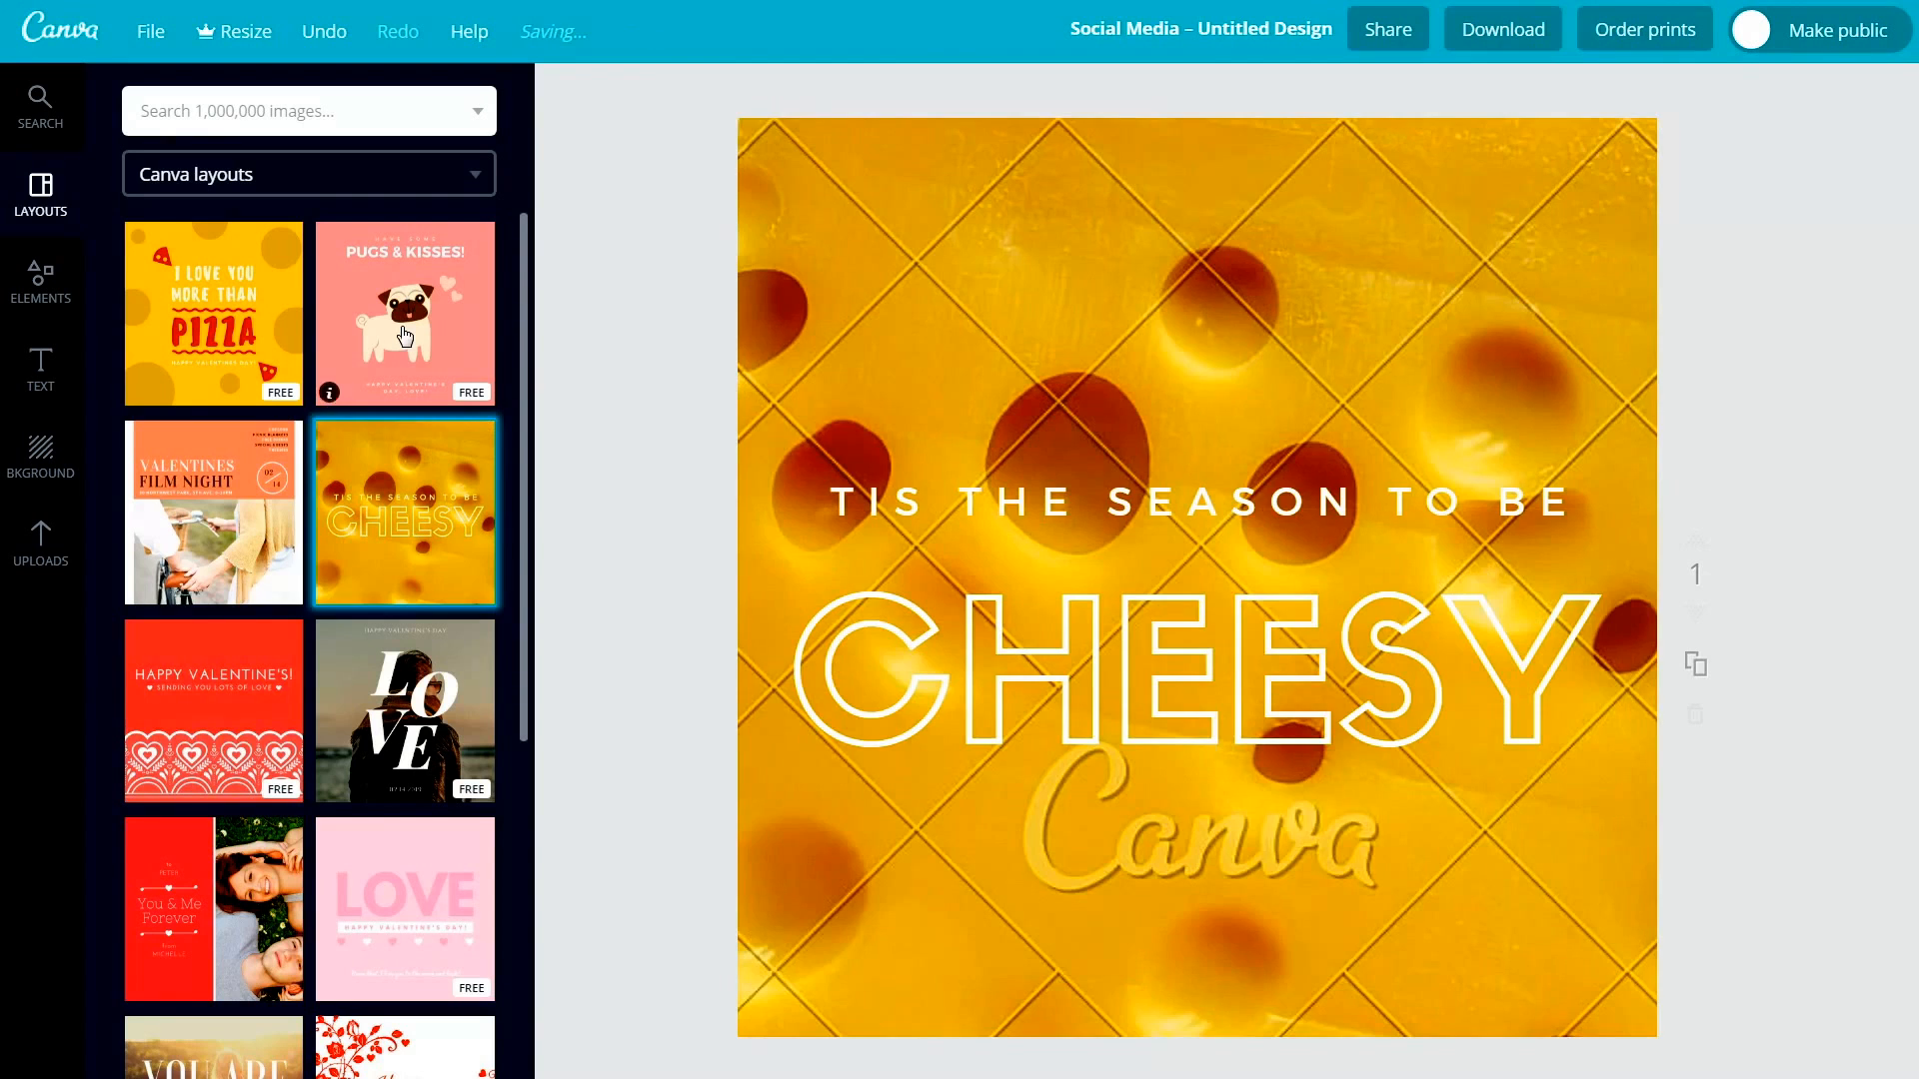
left_click(407, 326)
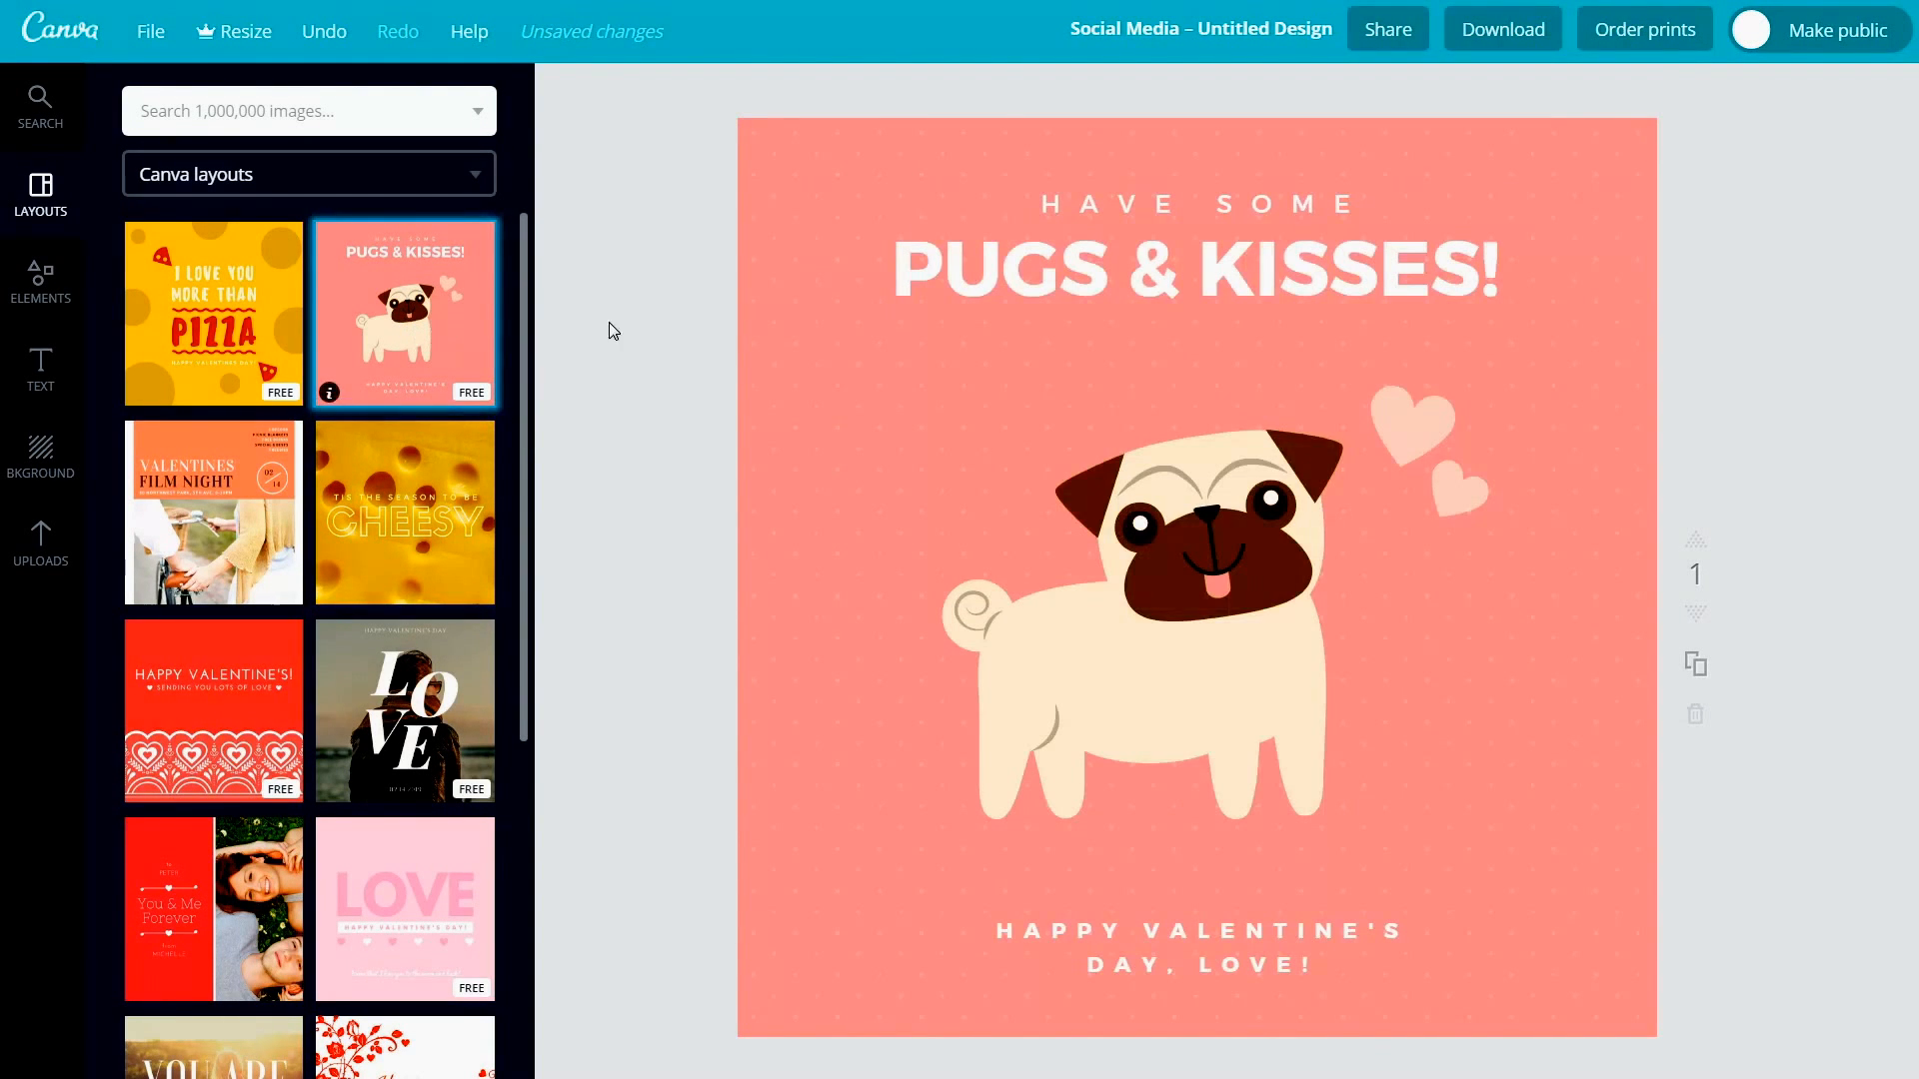
Step: Replace the "PUGS & KISSES!" heading text with "PASSIVE OWL!"
left_click(914, 270)
left_click_drag(914, 270, 1462, 265)
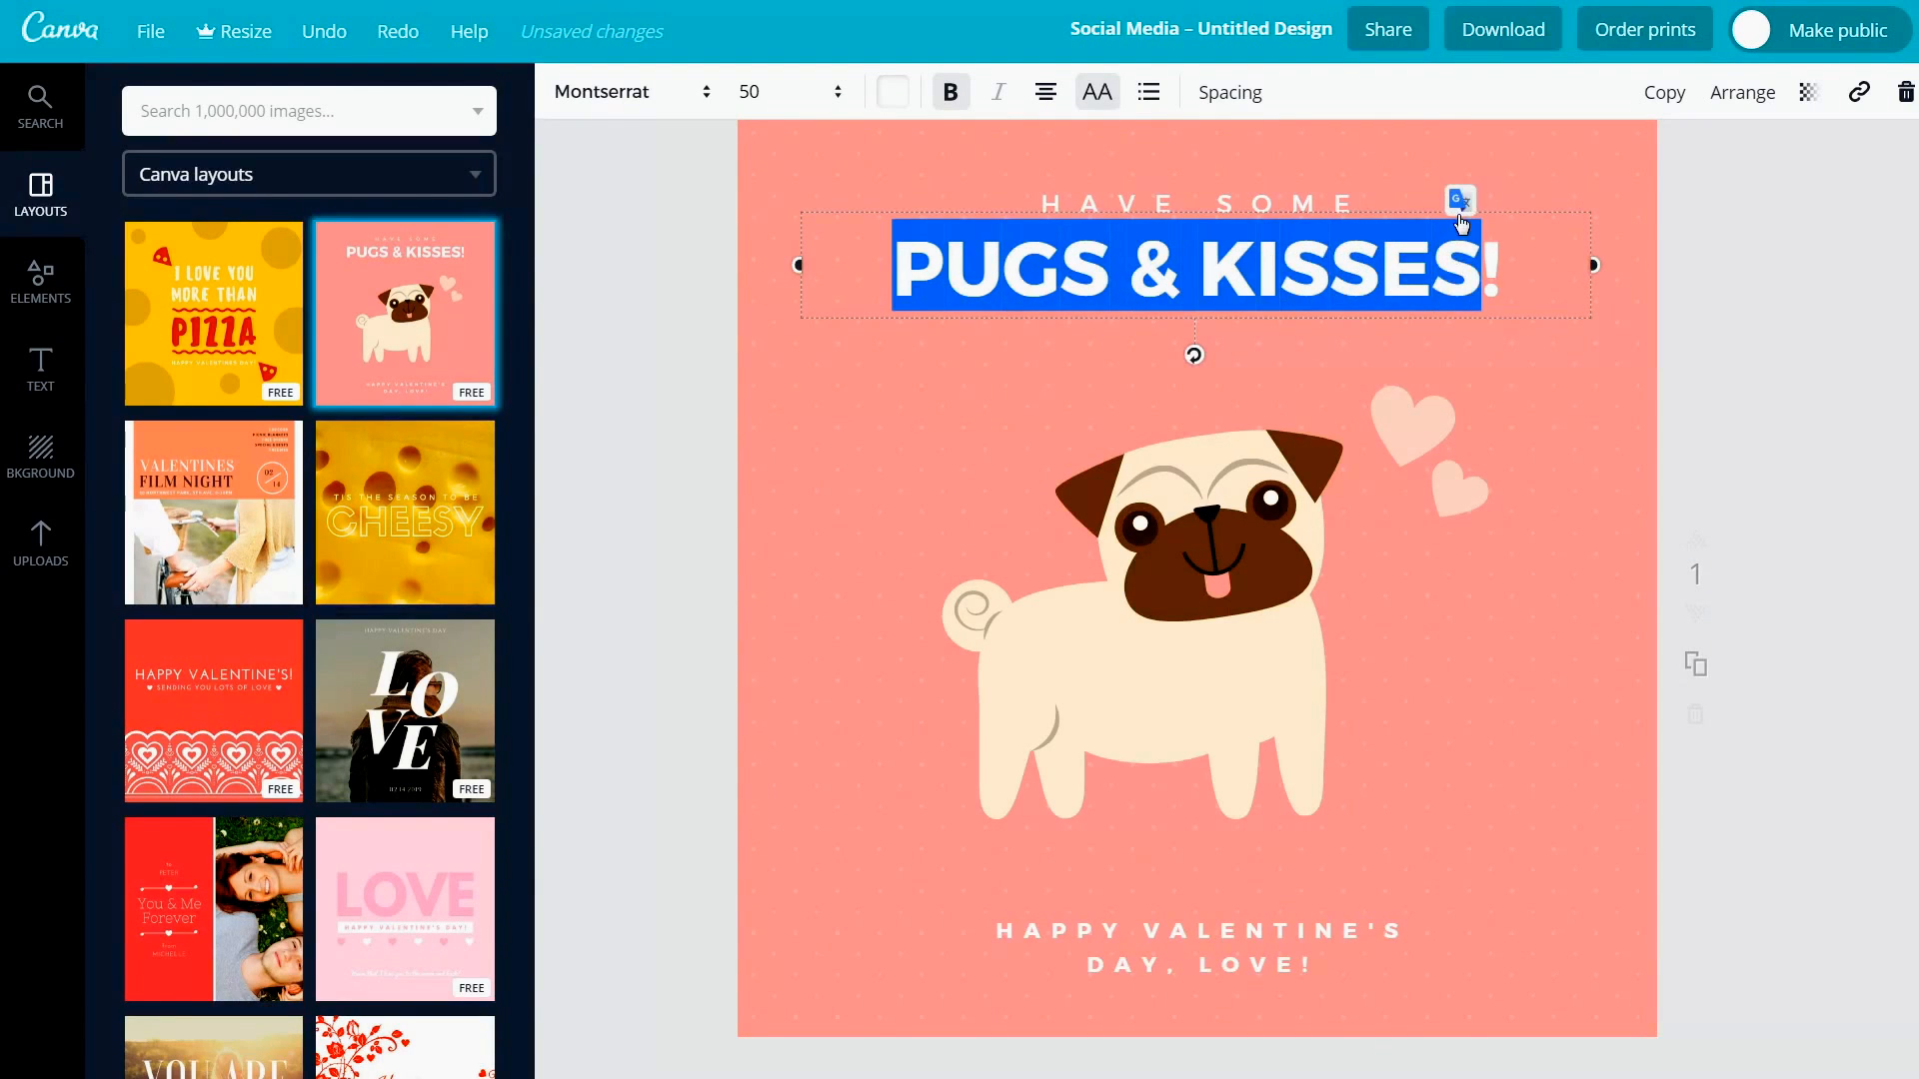
type("PASSIVE OWL!")
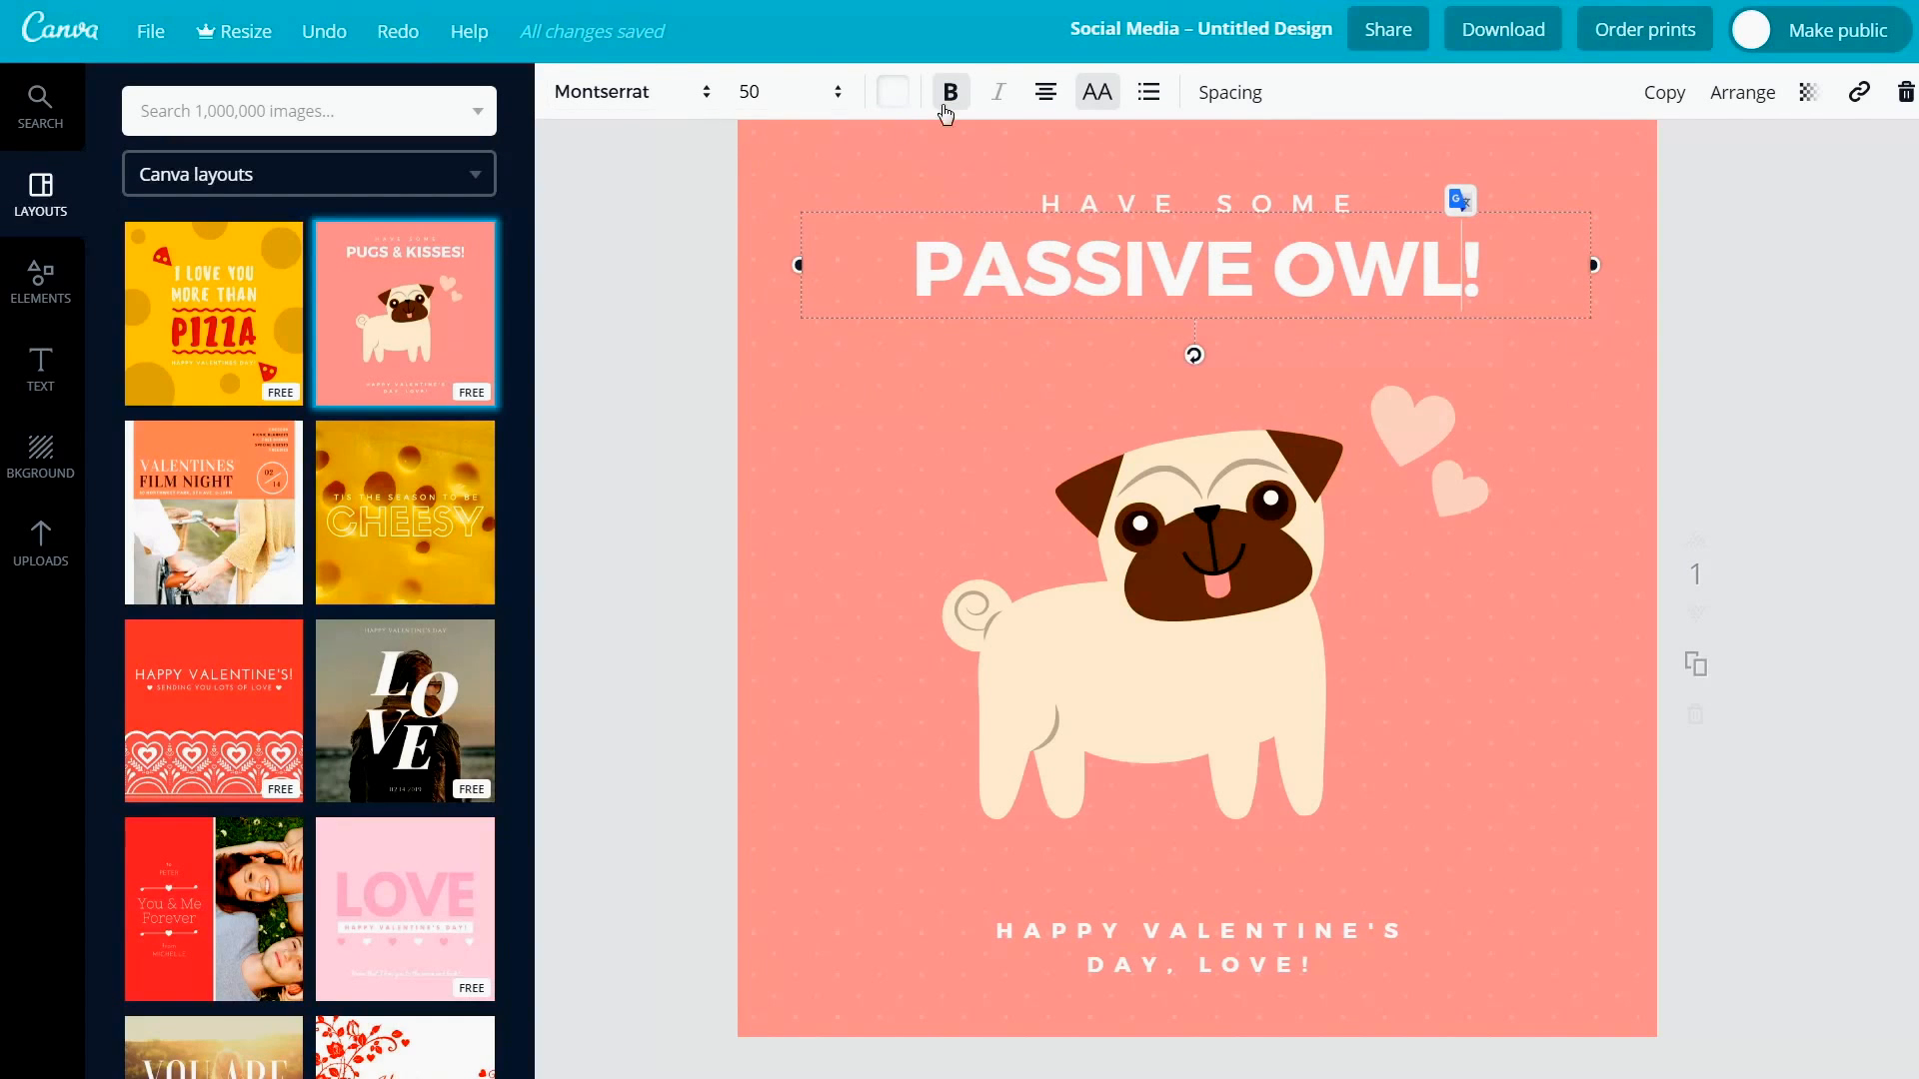
Step: Move the pug illustration and the hearts slightly up and to the right on the page
left_click(1244, 664)
left_click_drag(1196, 567, 1221, 534)
left_click_drag(1375, 450, 1452, 430)
left_click(1139, 480)
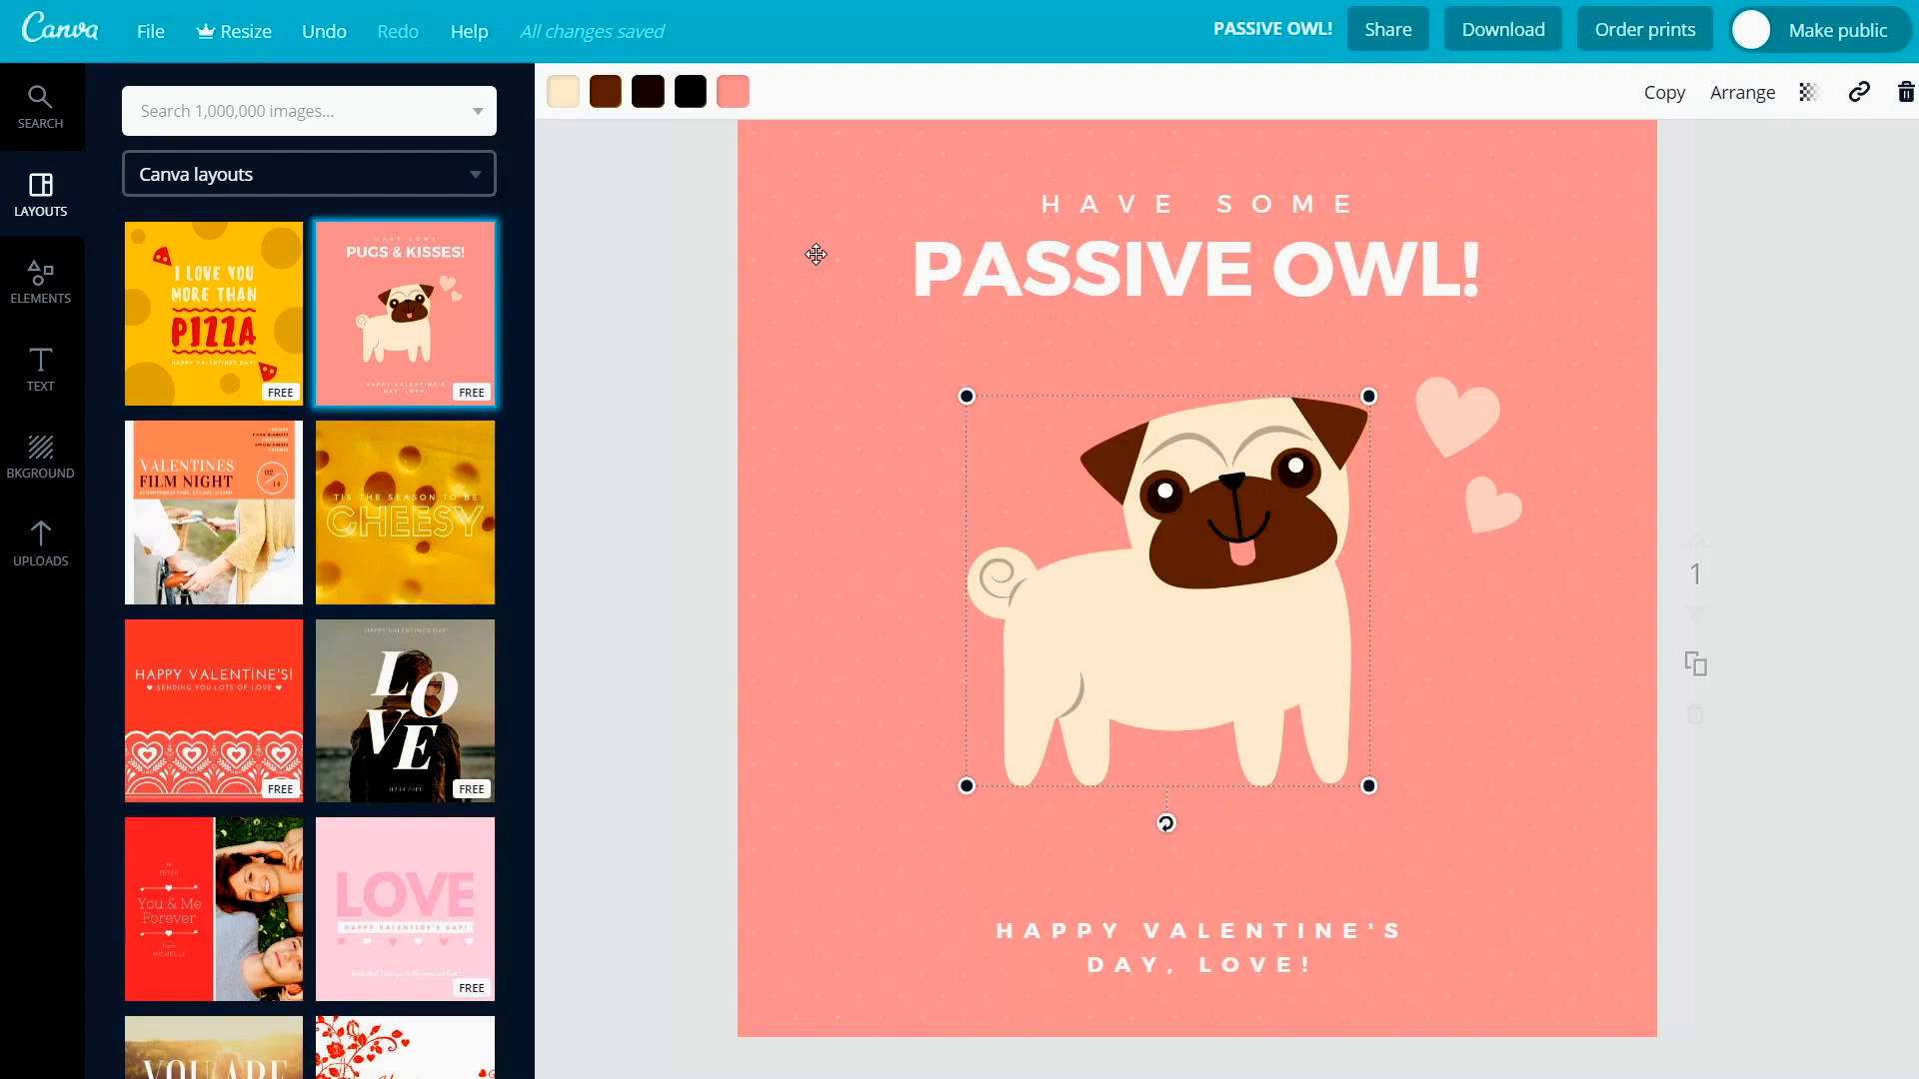
key("ctrl+z")
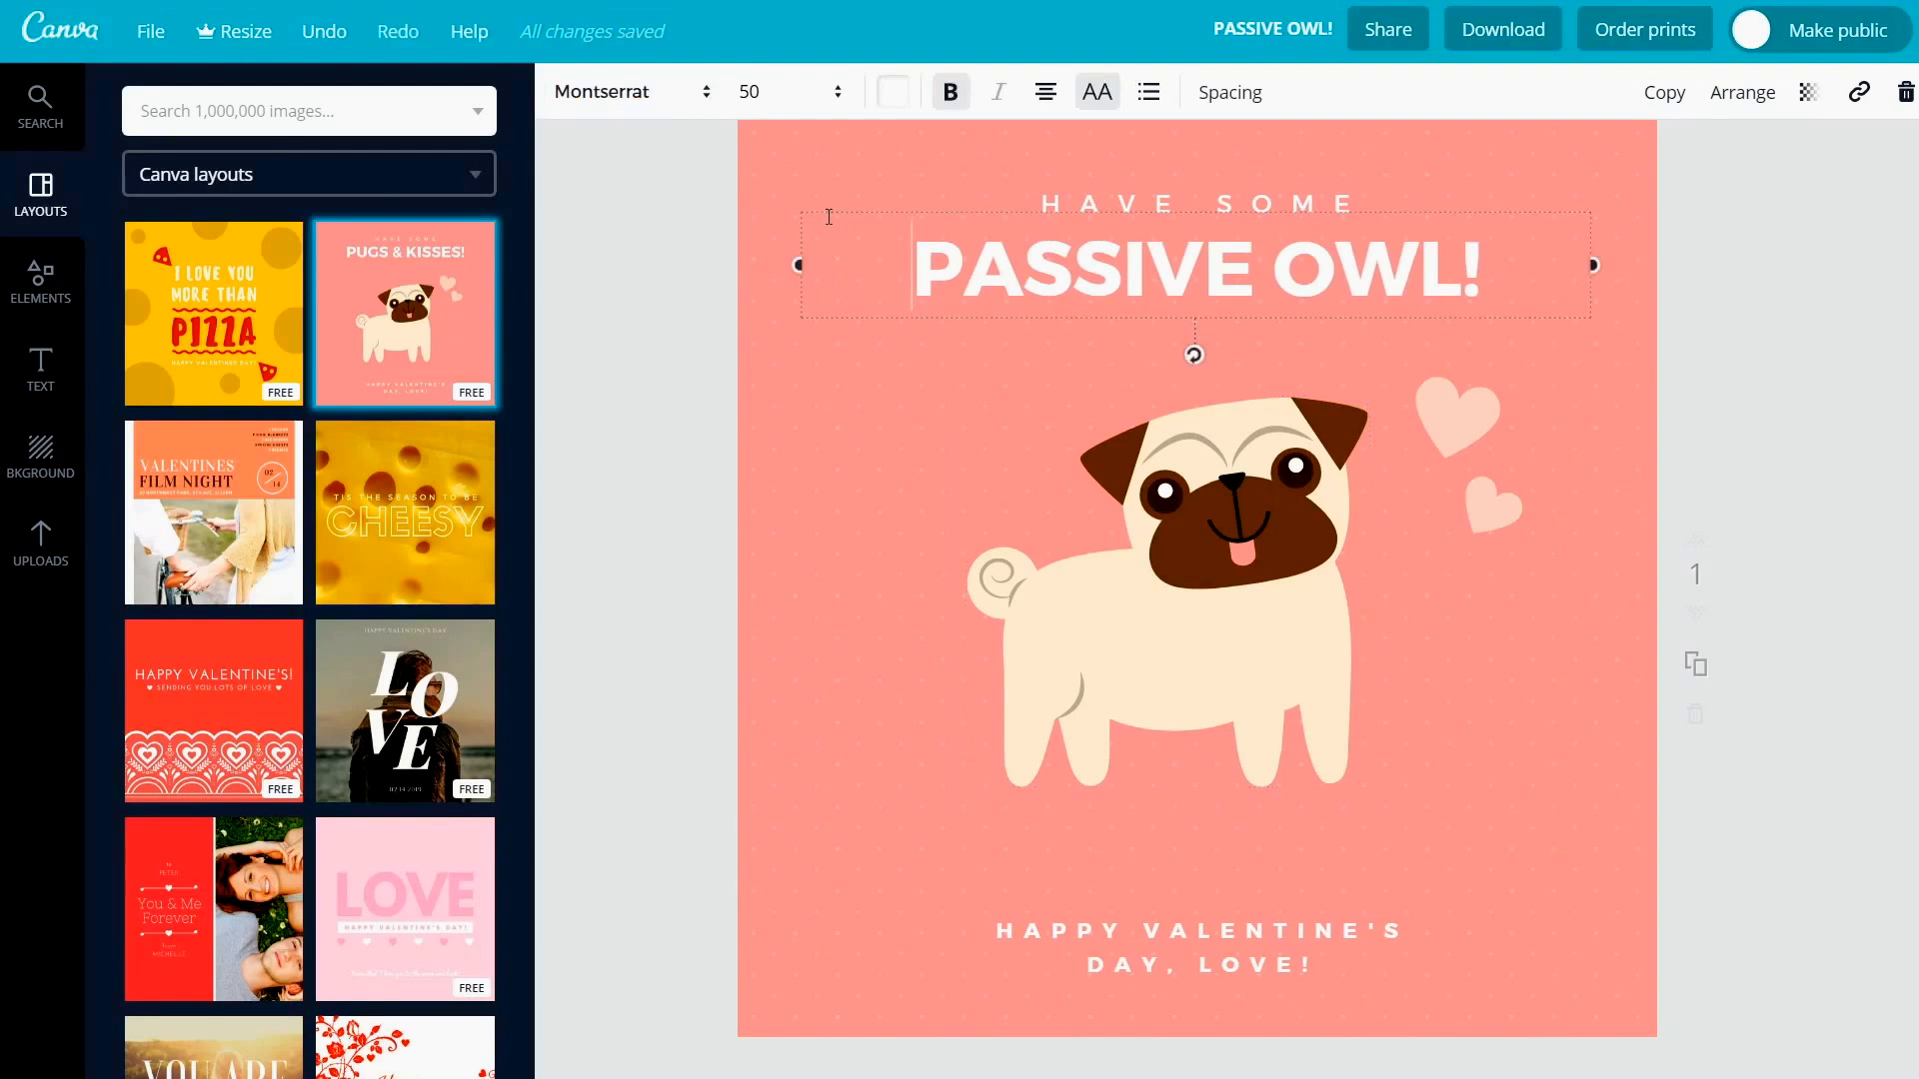
key("ctrl+y")
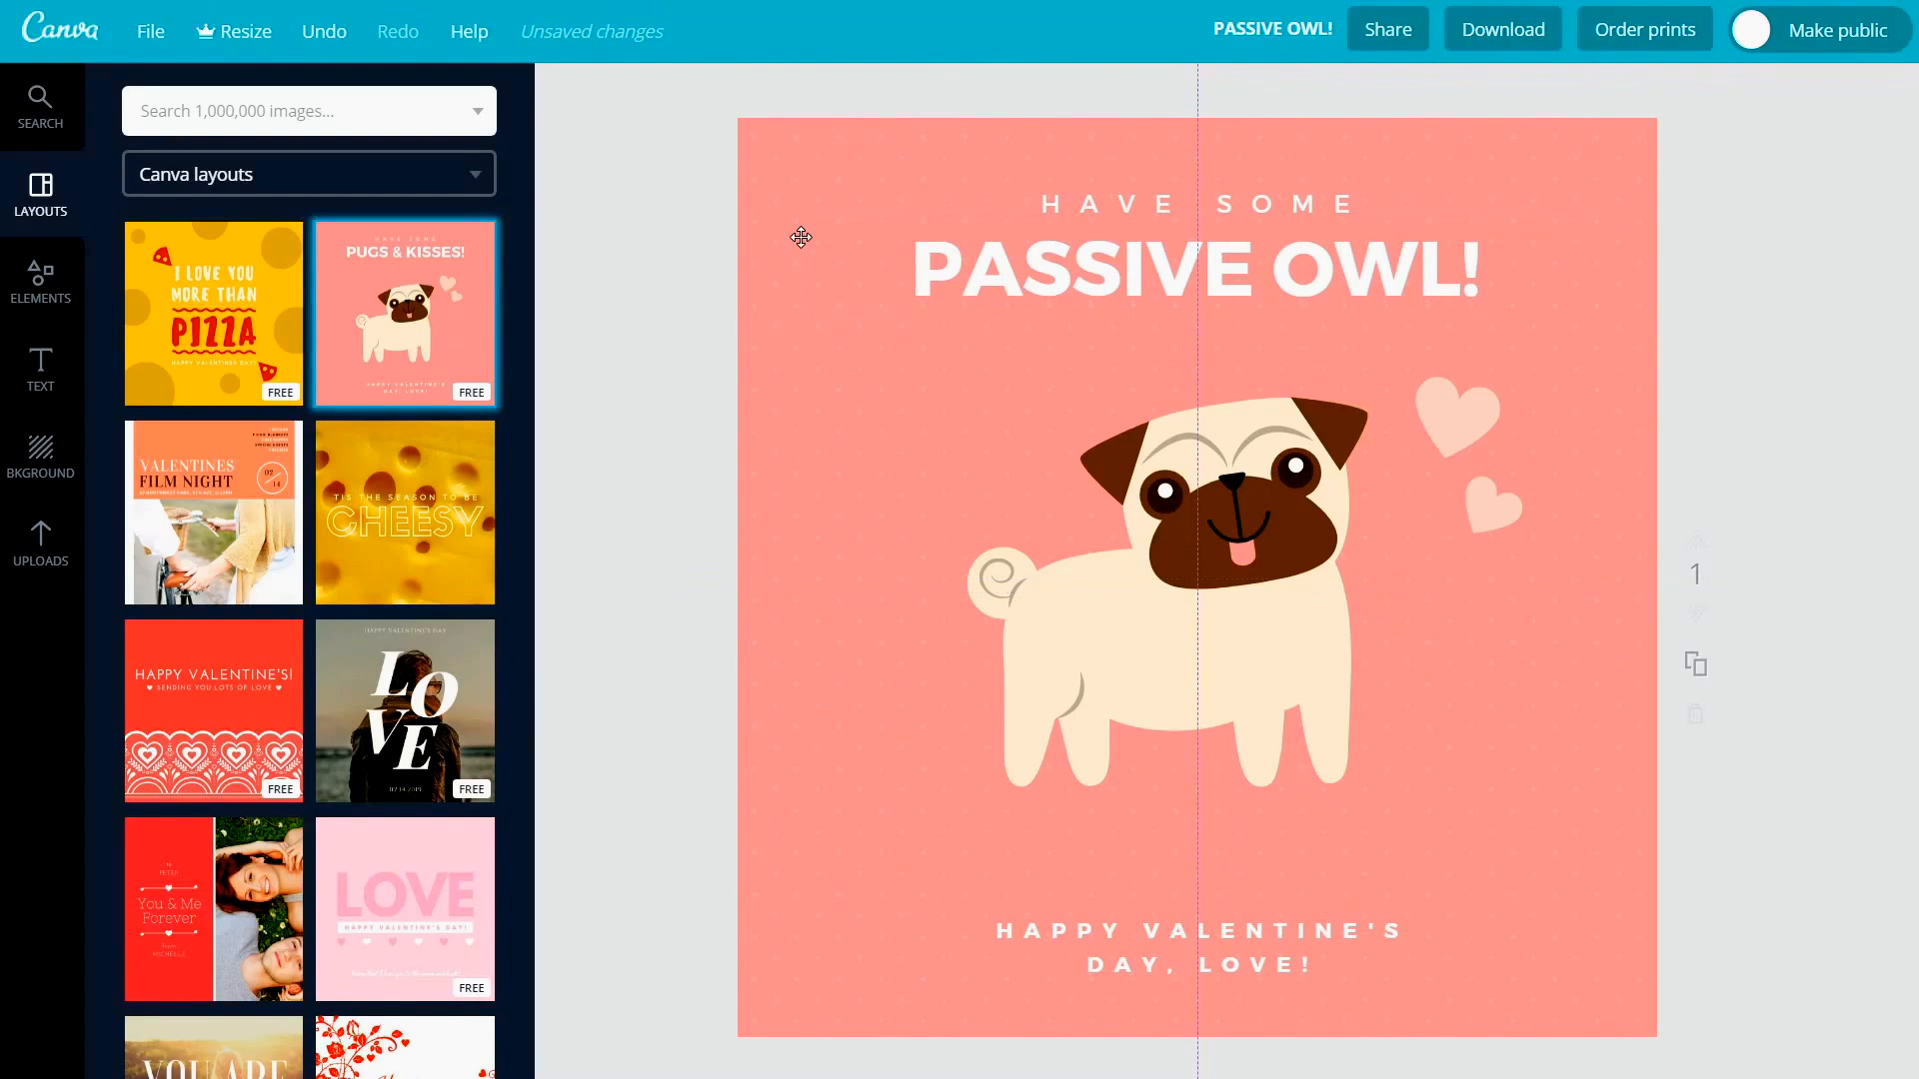
Step: Rearrange the layout by moving the pug left, the Valentine's caption up and the "HAVE SOME" line down
left_click(816, 322)
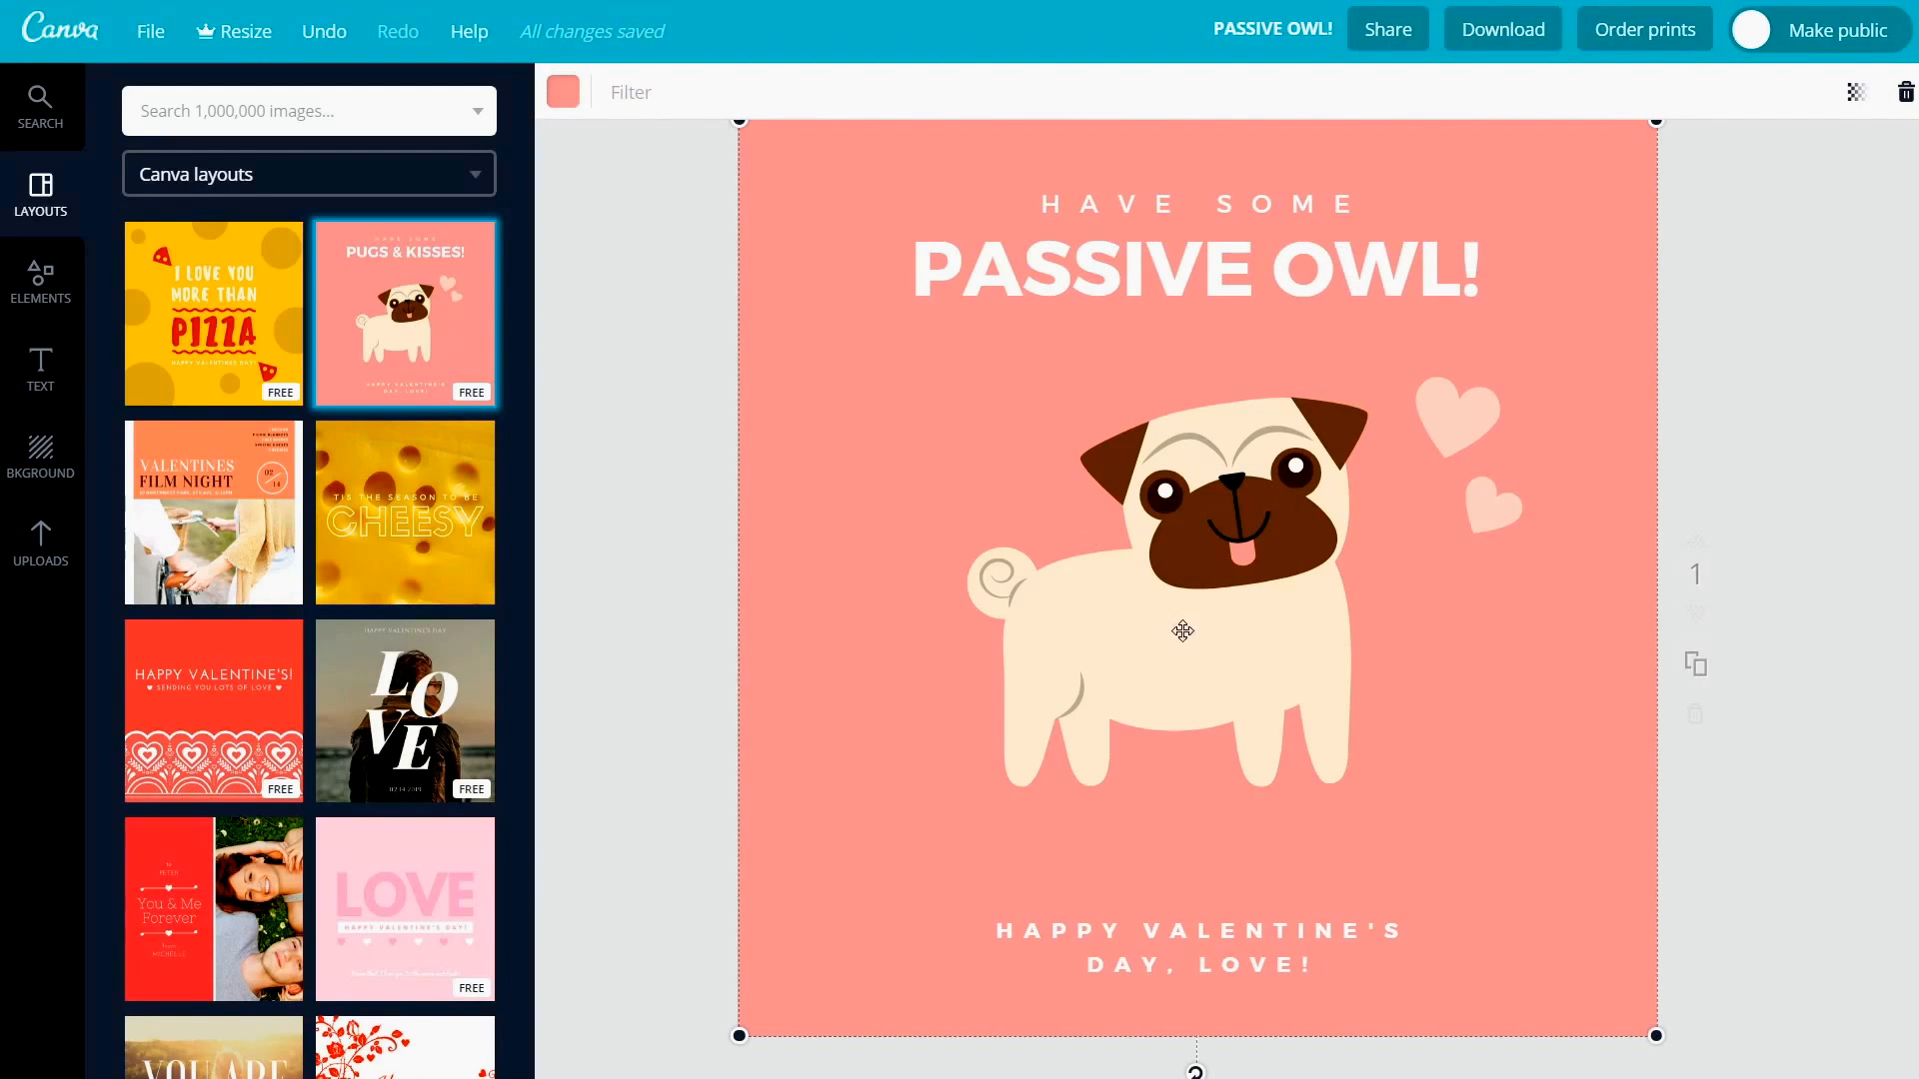
left_click_drag(1107, 649, 792, 554)
left_click_drag(1284, 932, 1351, 774)
left_click_drag(1207, 213, 1287, 407)
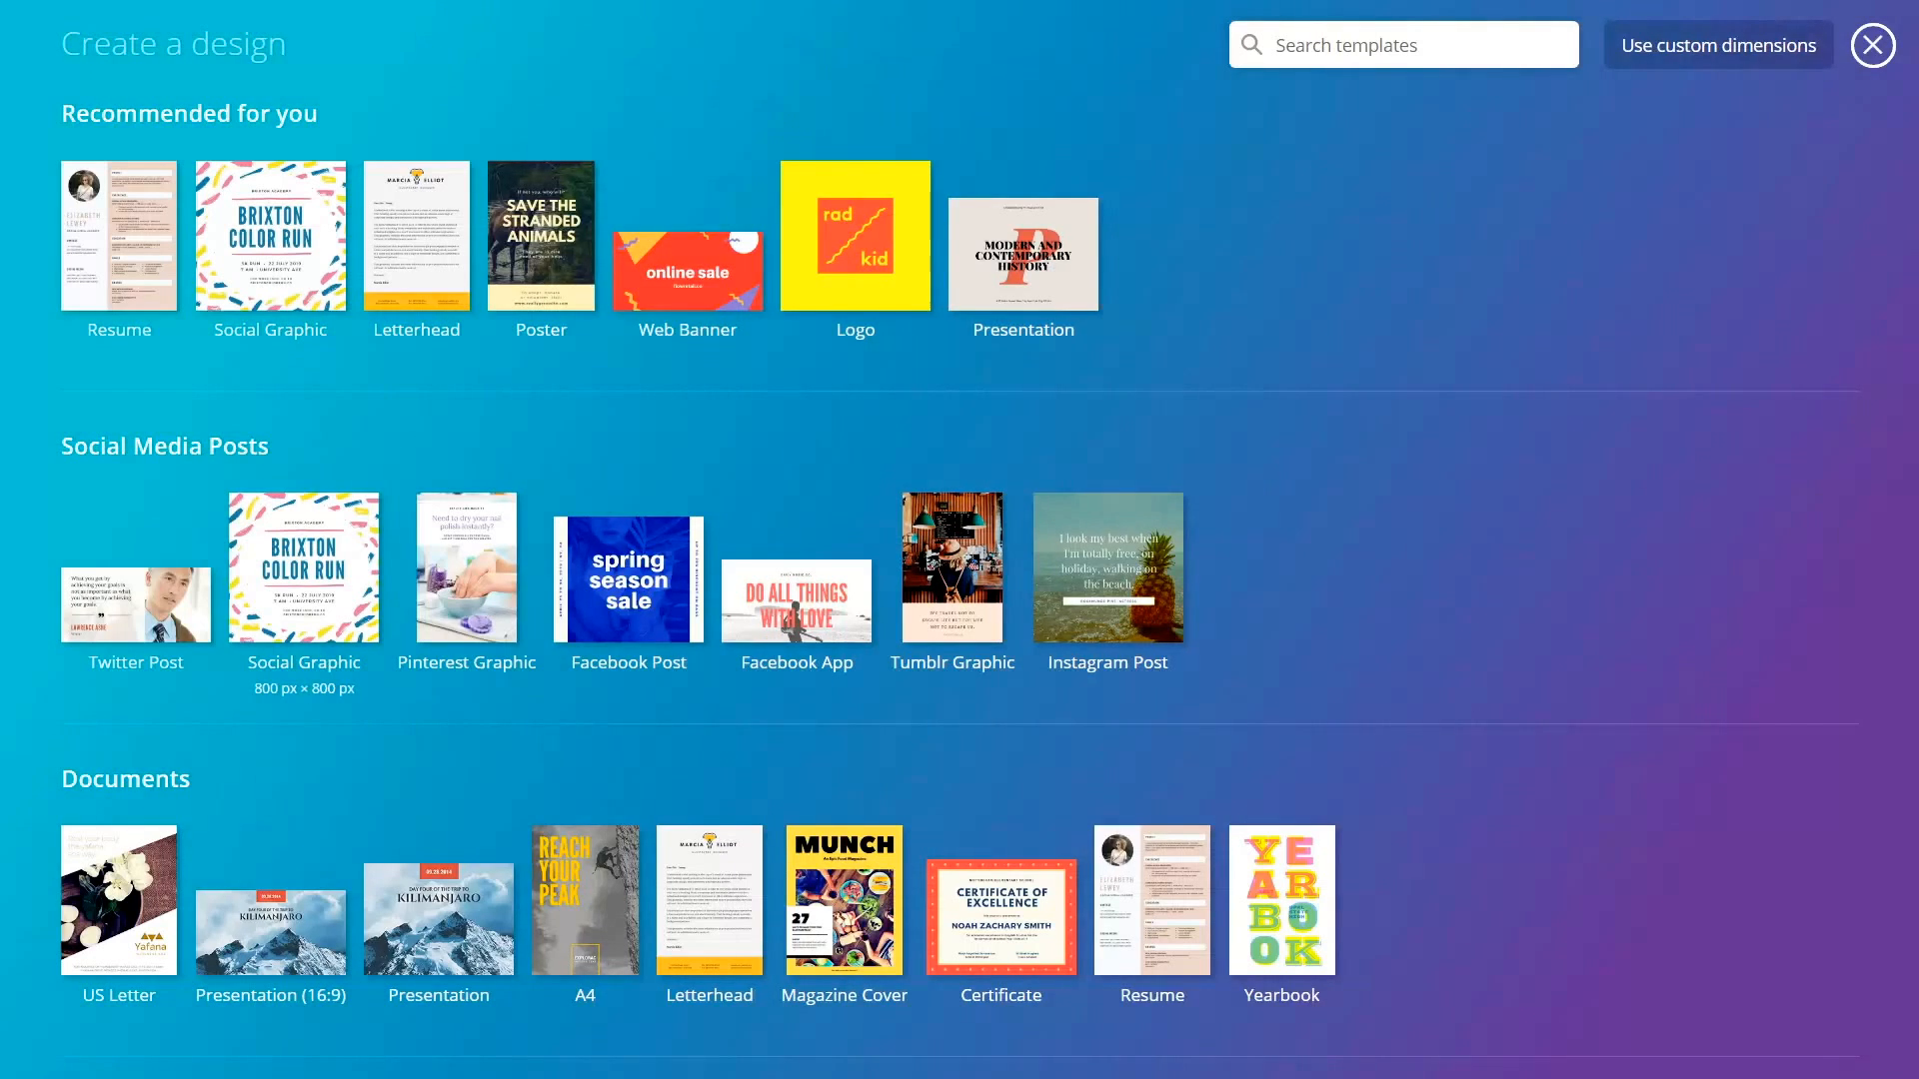
Step: Create a new design with custom dimensions of 5000 × 5000 px
left_click(1685, 55)
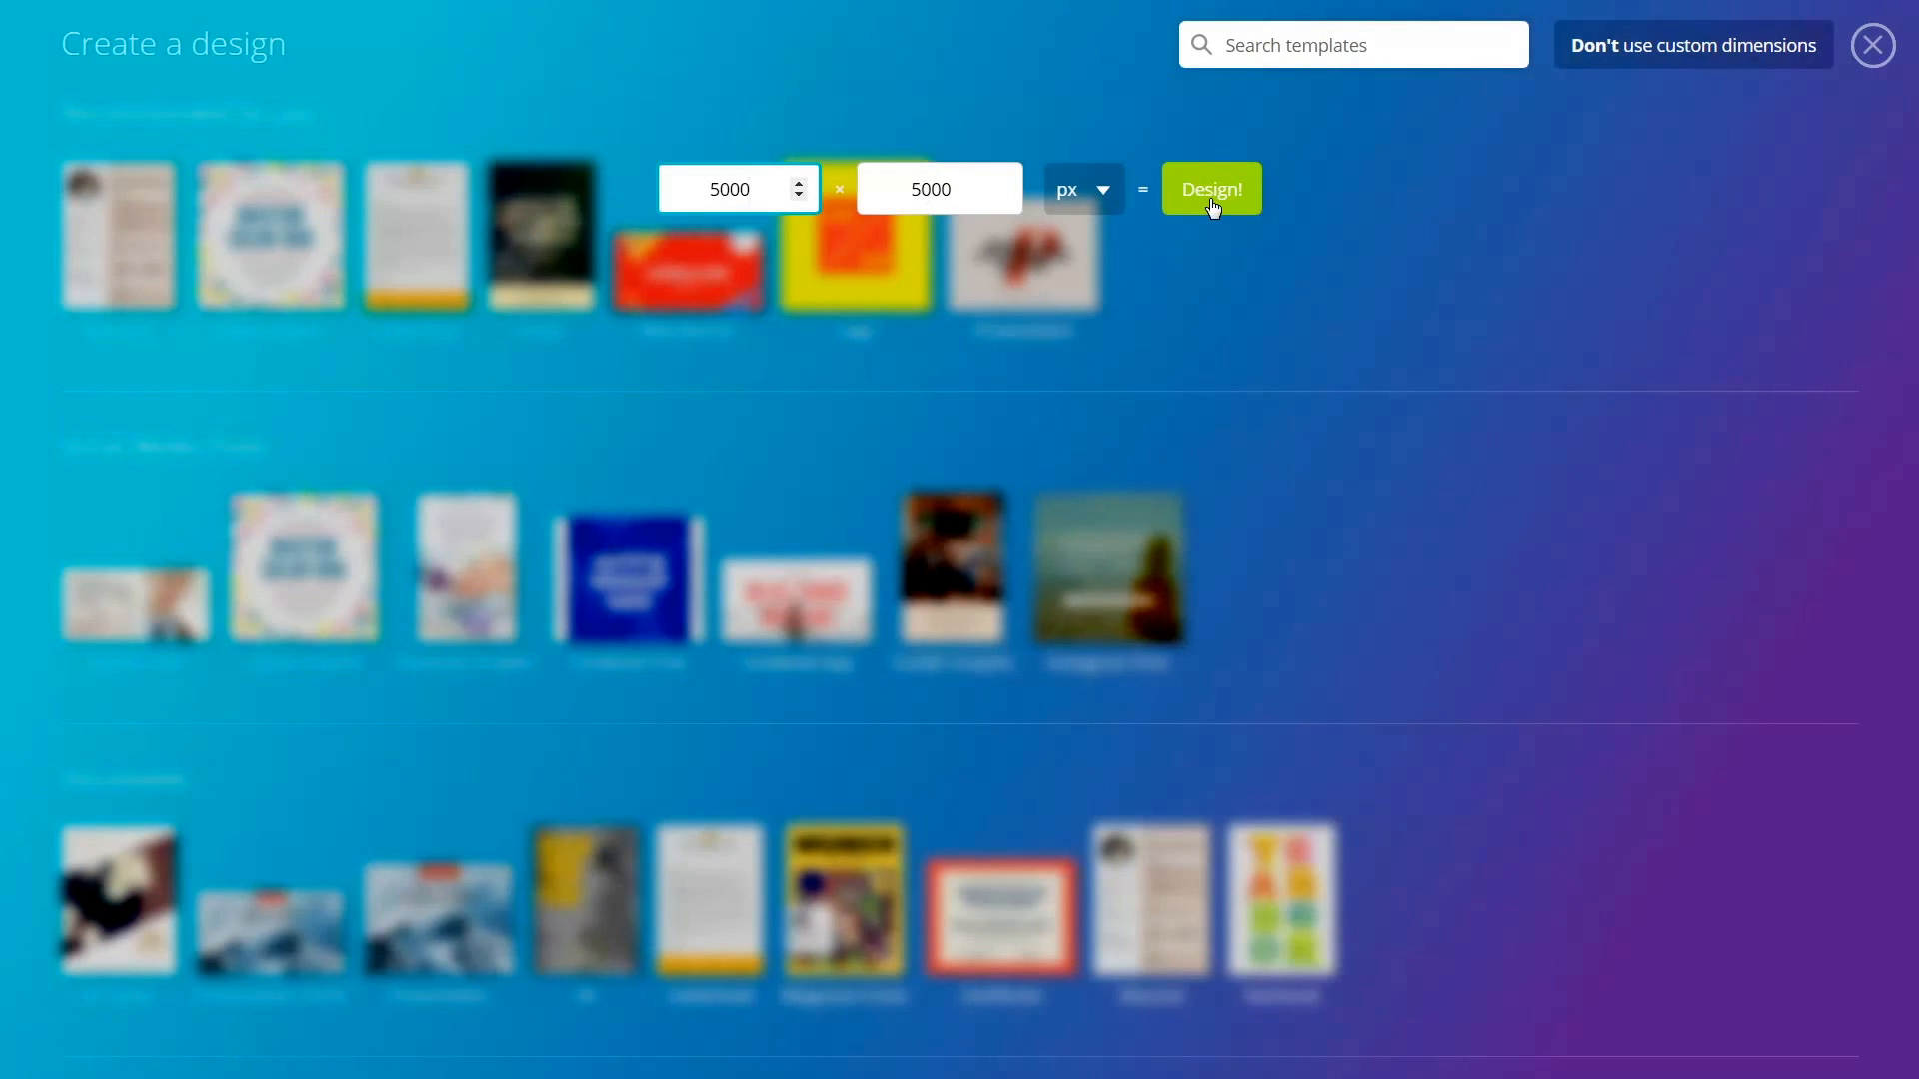
left_click(1212, 195)
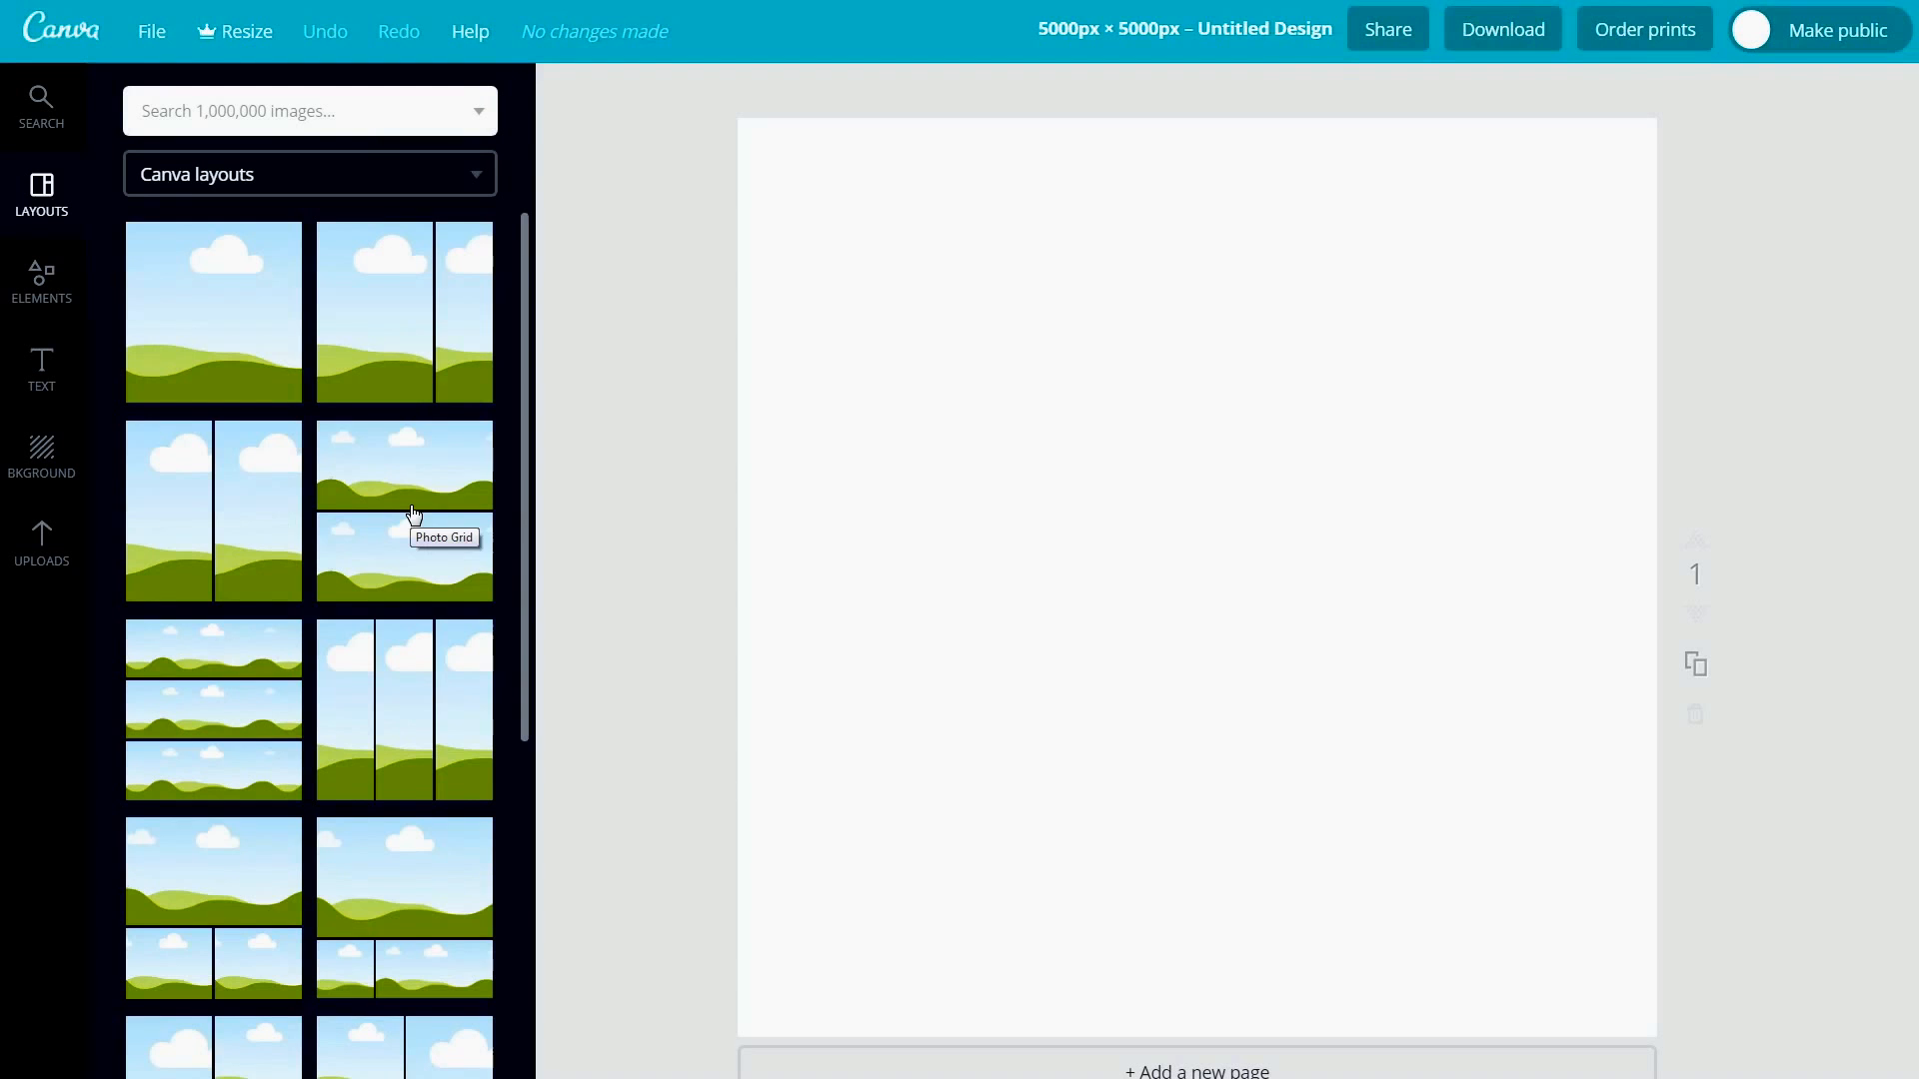
Step: Browse the ready-made text combinations and add the "Parmesan Cheese" one to the blank page
left_click(35, 364)
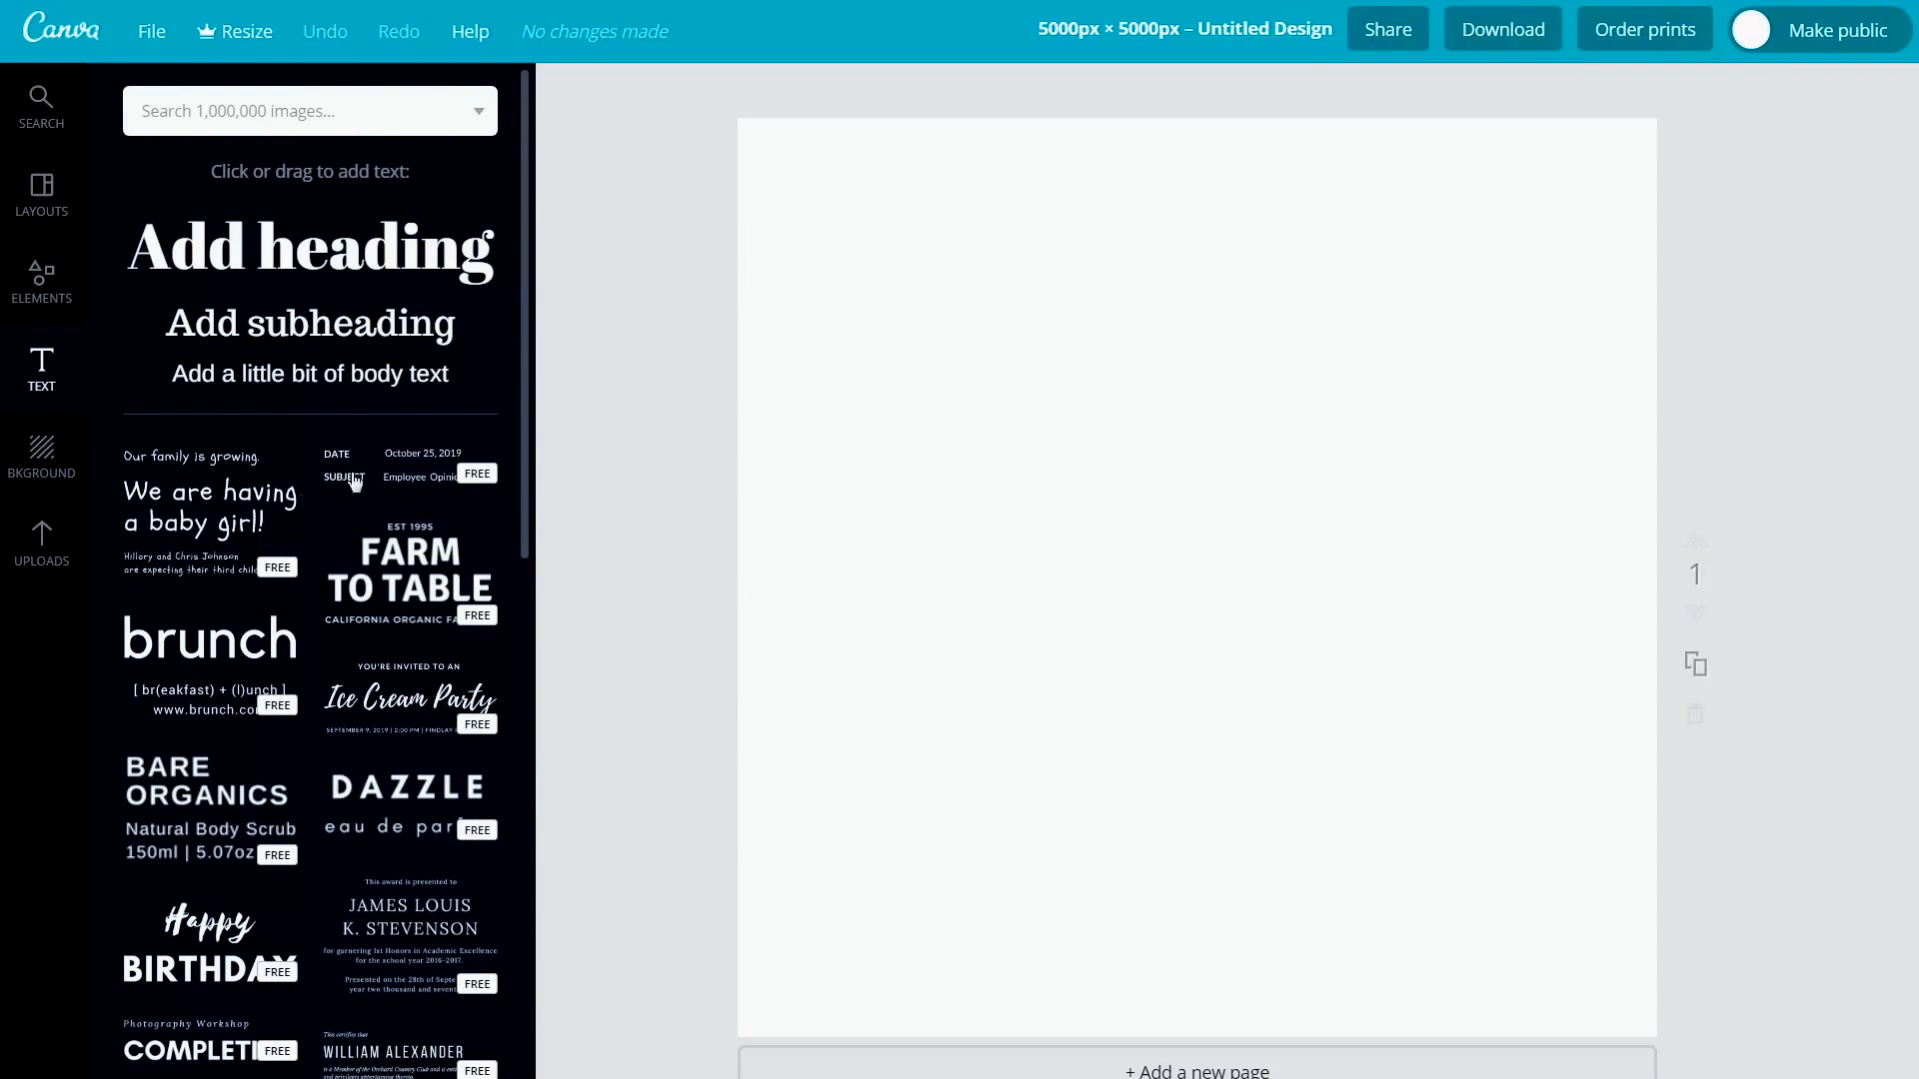
scroll(363, 556, "down", 10)
scroll(366, 572, "down", 10)
scroll(374, 557, "up", 10)
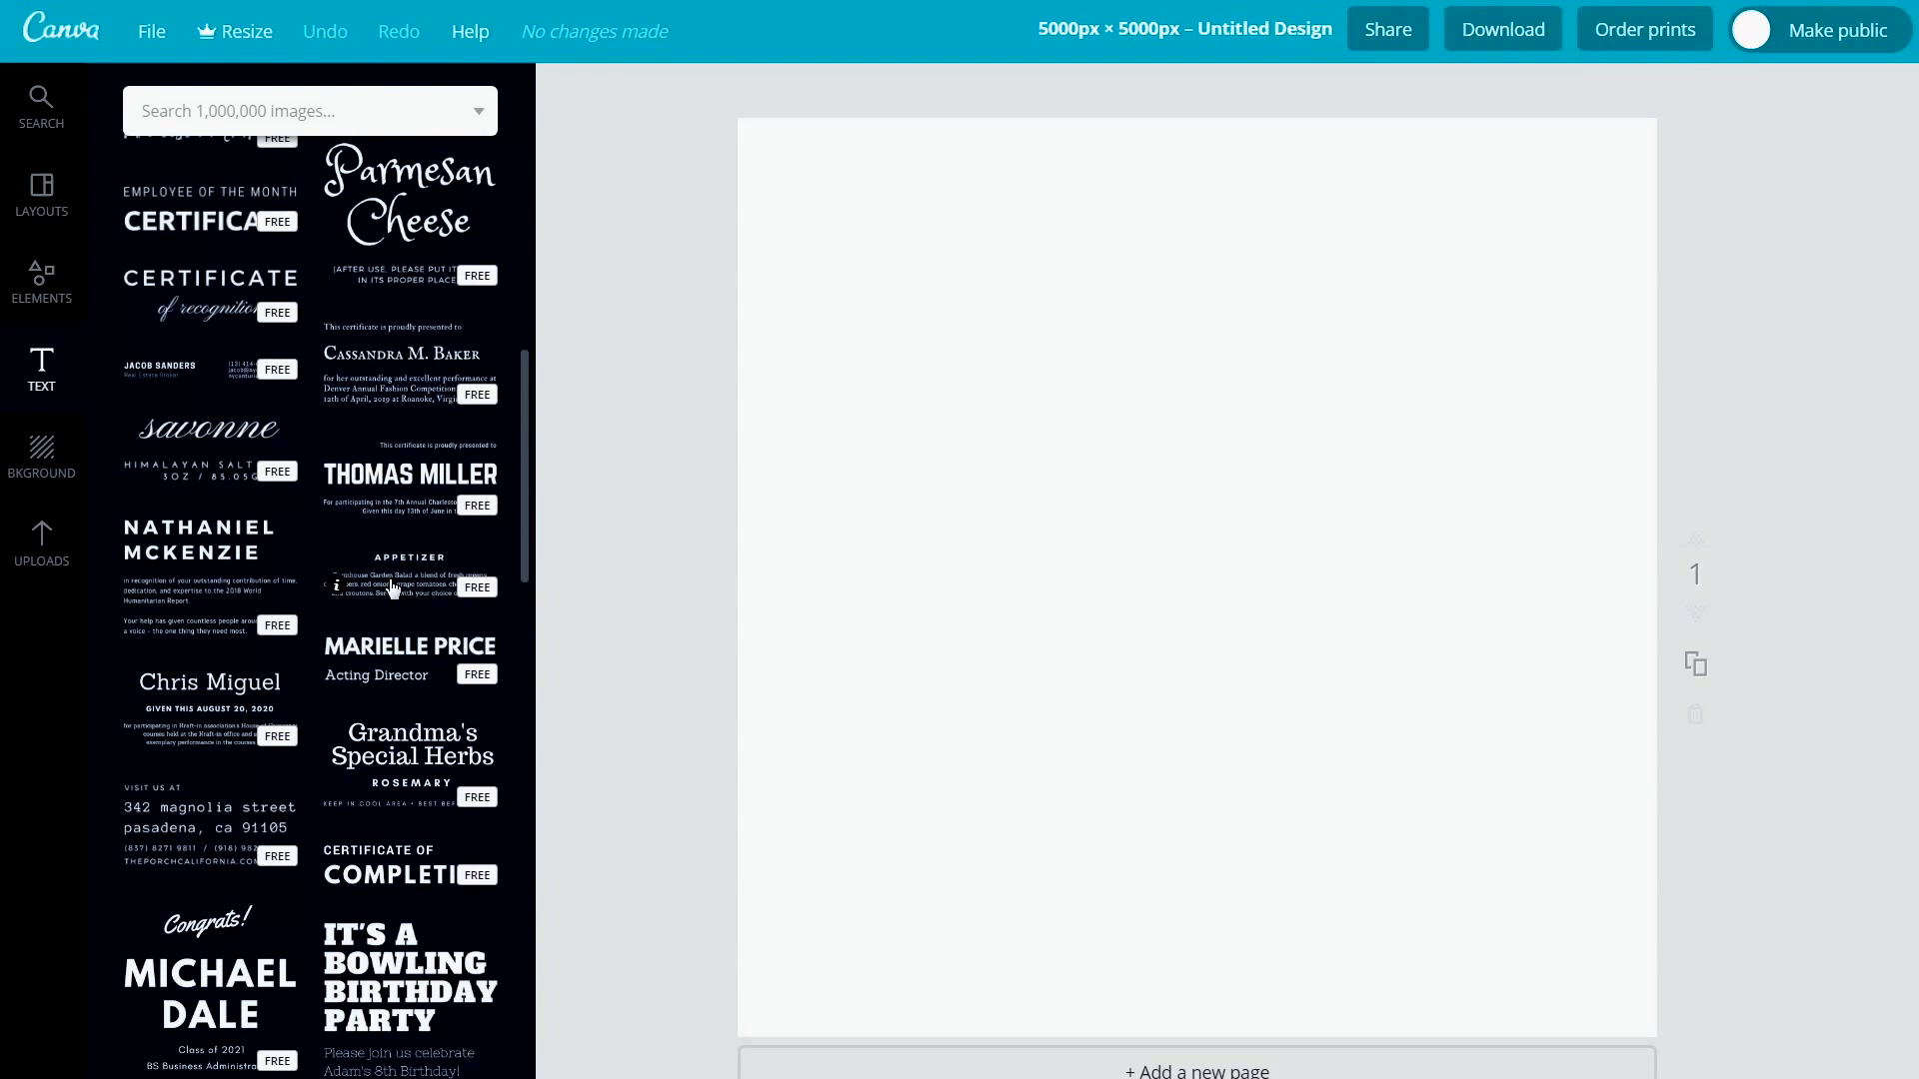
scroll(391, 589, "down", 8)
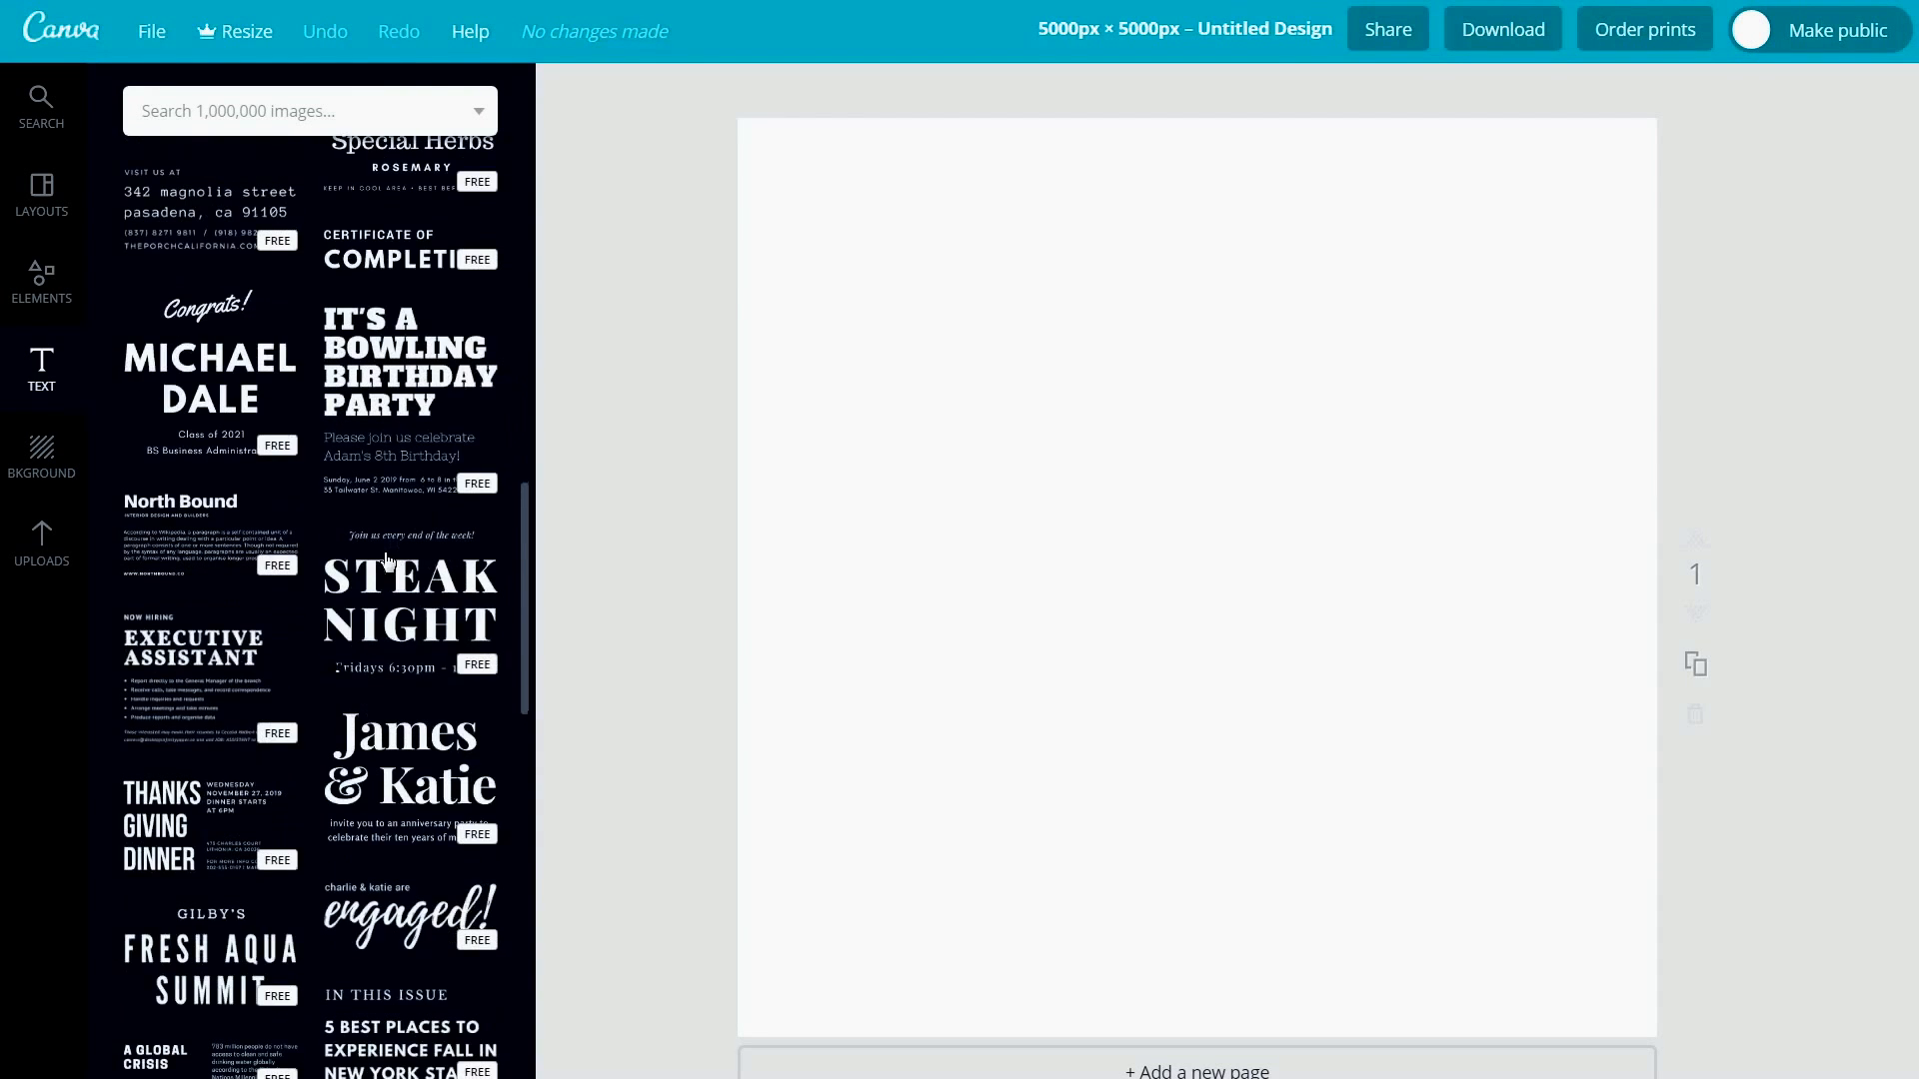
scroll(386, 560, "up", 5)
scroll(390, 572, "up", 10)
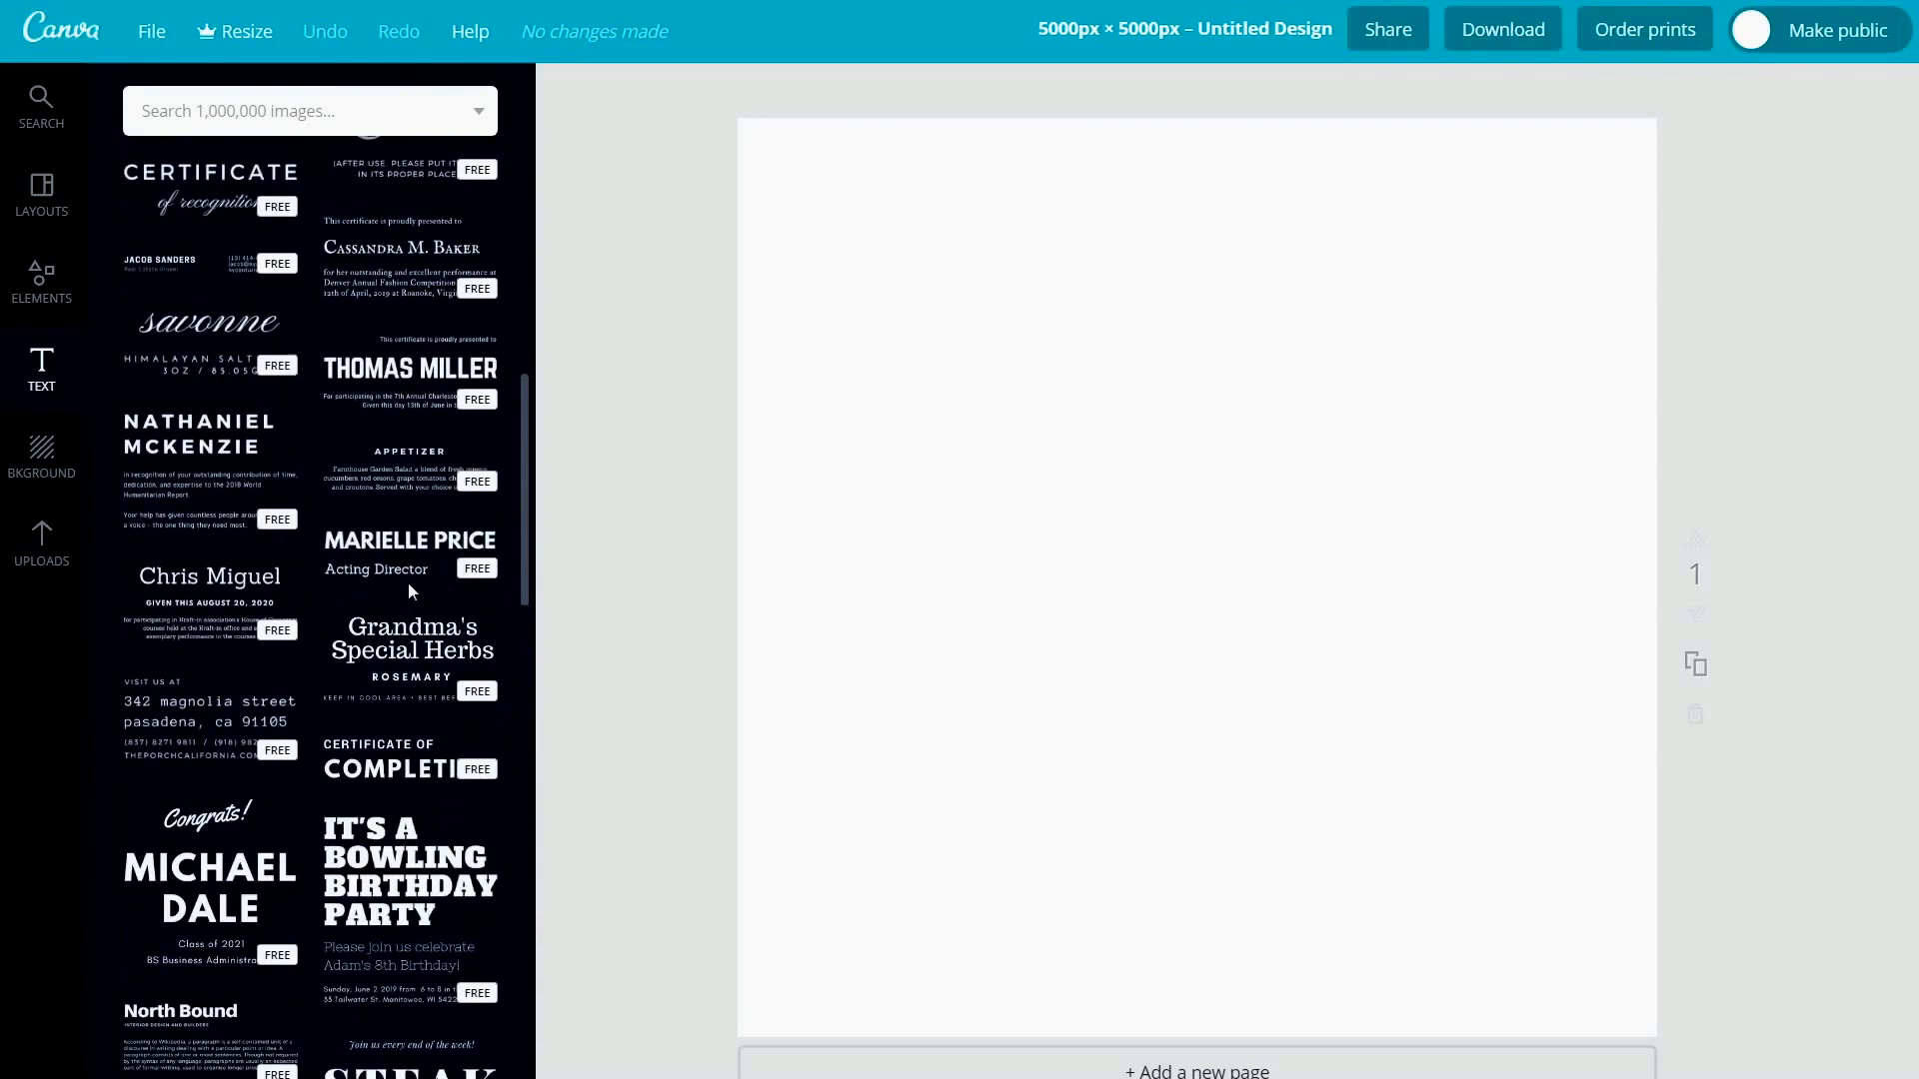
scroll(417, 604, "up", 5)
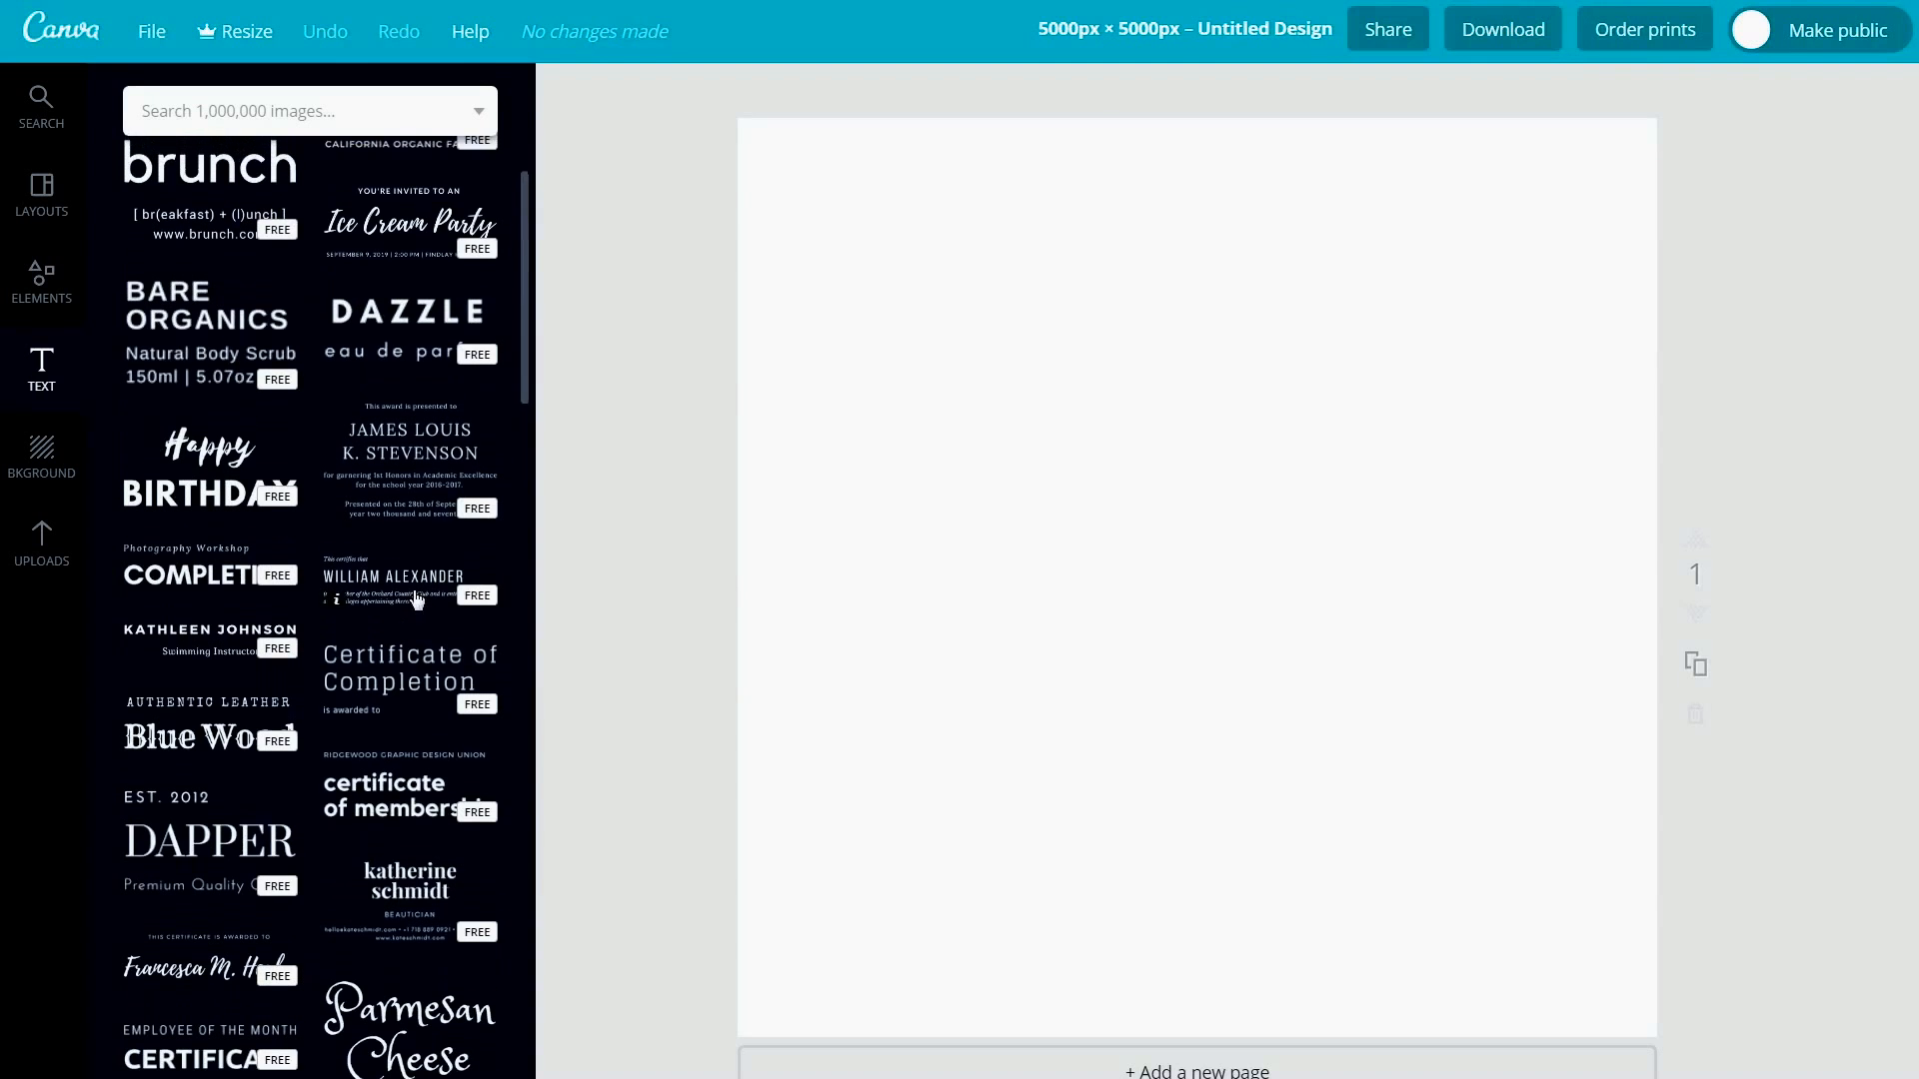
scroll(414, 591, "down", 10)
scroll(419, 604, "up", 8)
left_click(372, 459)
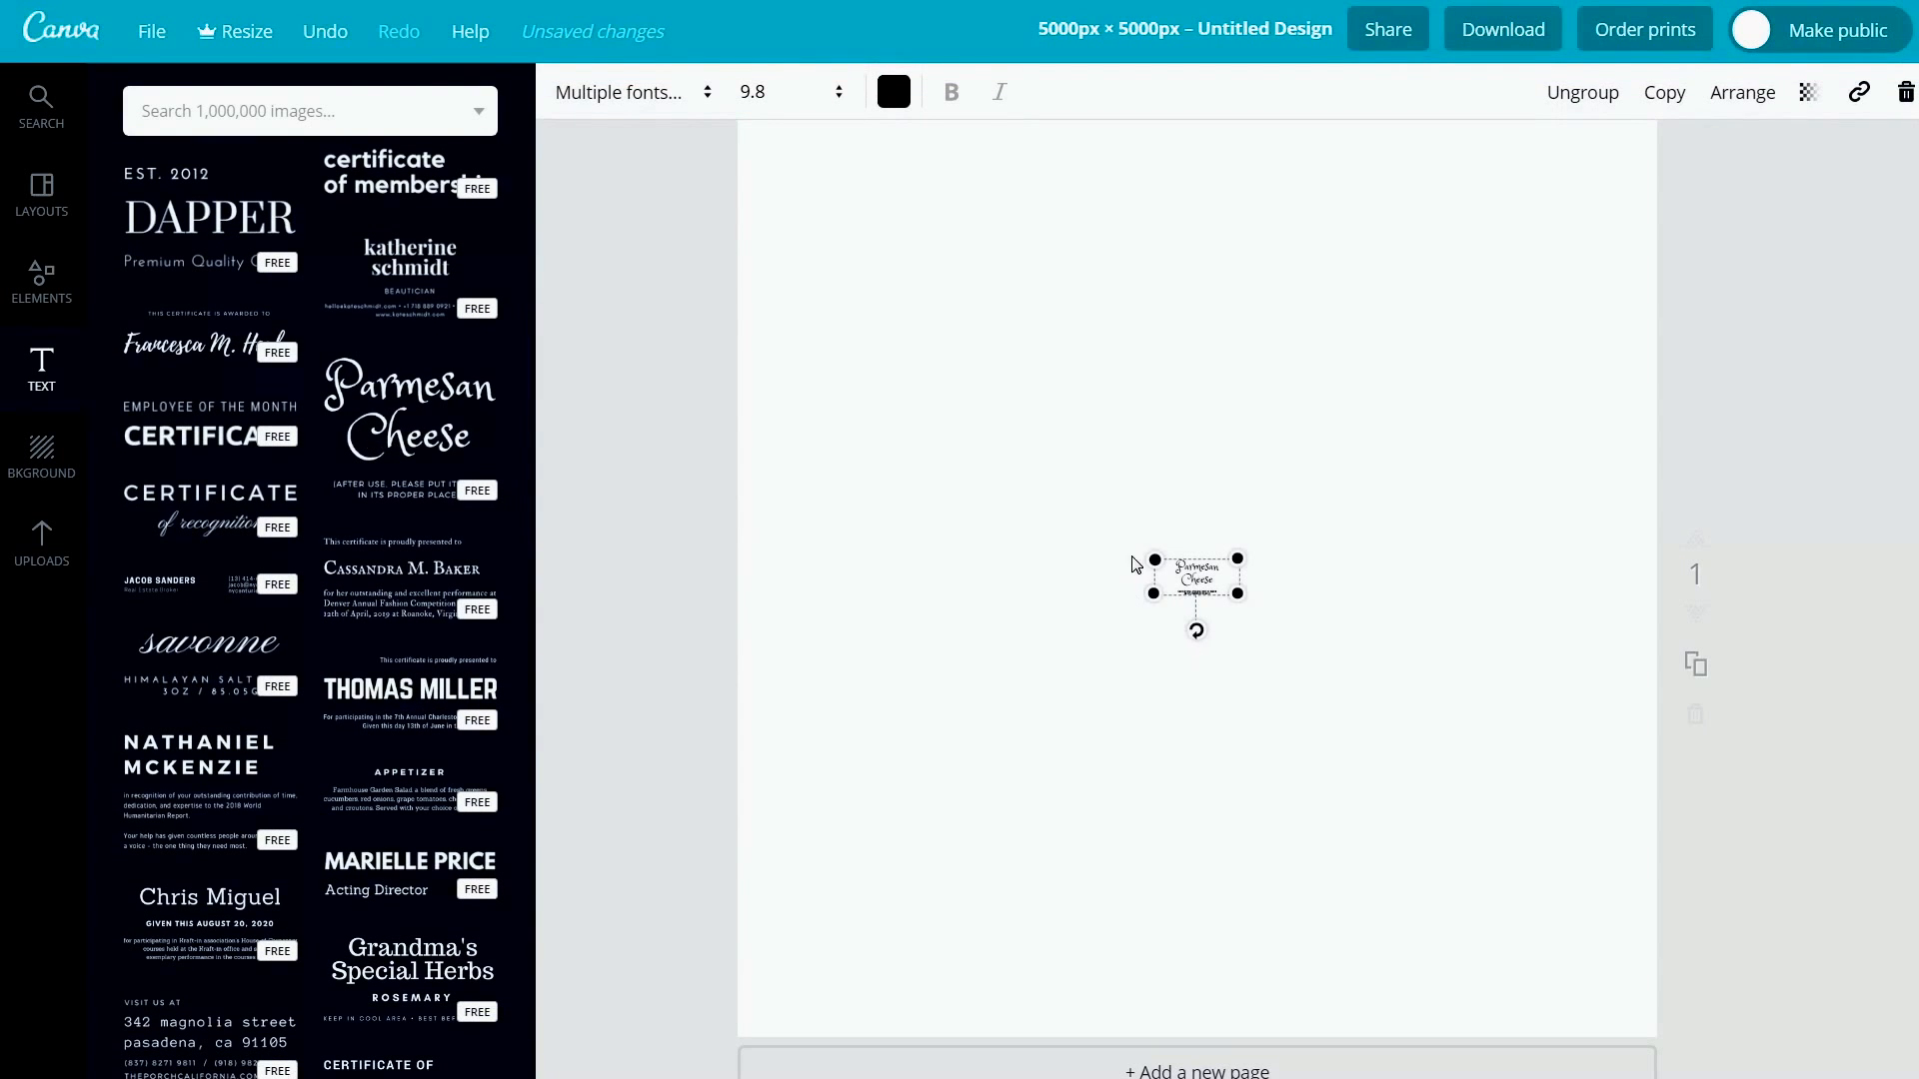
Step: Enlarge the "Parmesan Cheese" text group until its heading is about size 91, and place it in the page's upper half
left_click_drag(1154, 559, 669, 117)
left_click_drag(935, 435, 1227, 440)
left_click_drag(863, 309, 700, 250)
Step: Replace the "Parmesan Cheese" heading text with "Passive Owl"
double_click(1018, 332)
left_click_drag(912, 313, 1300, 440)
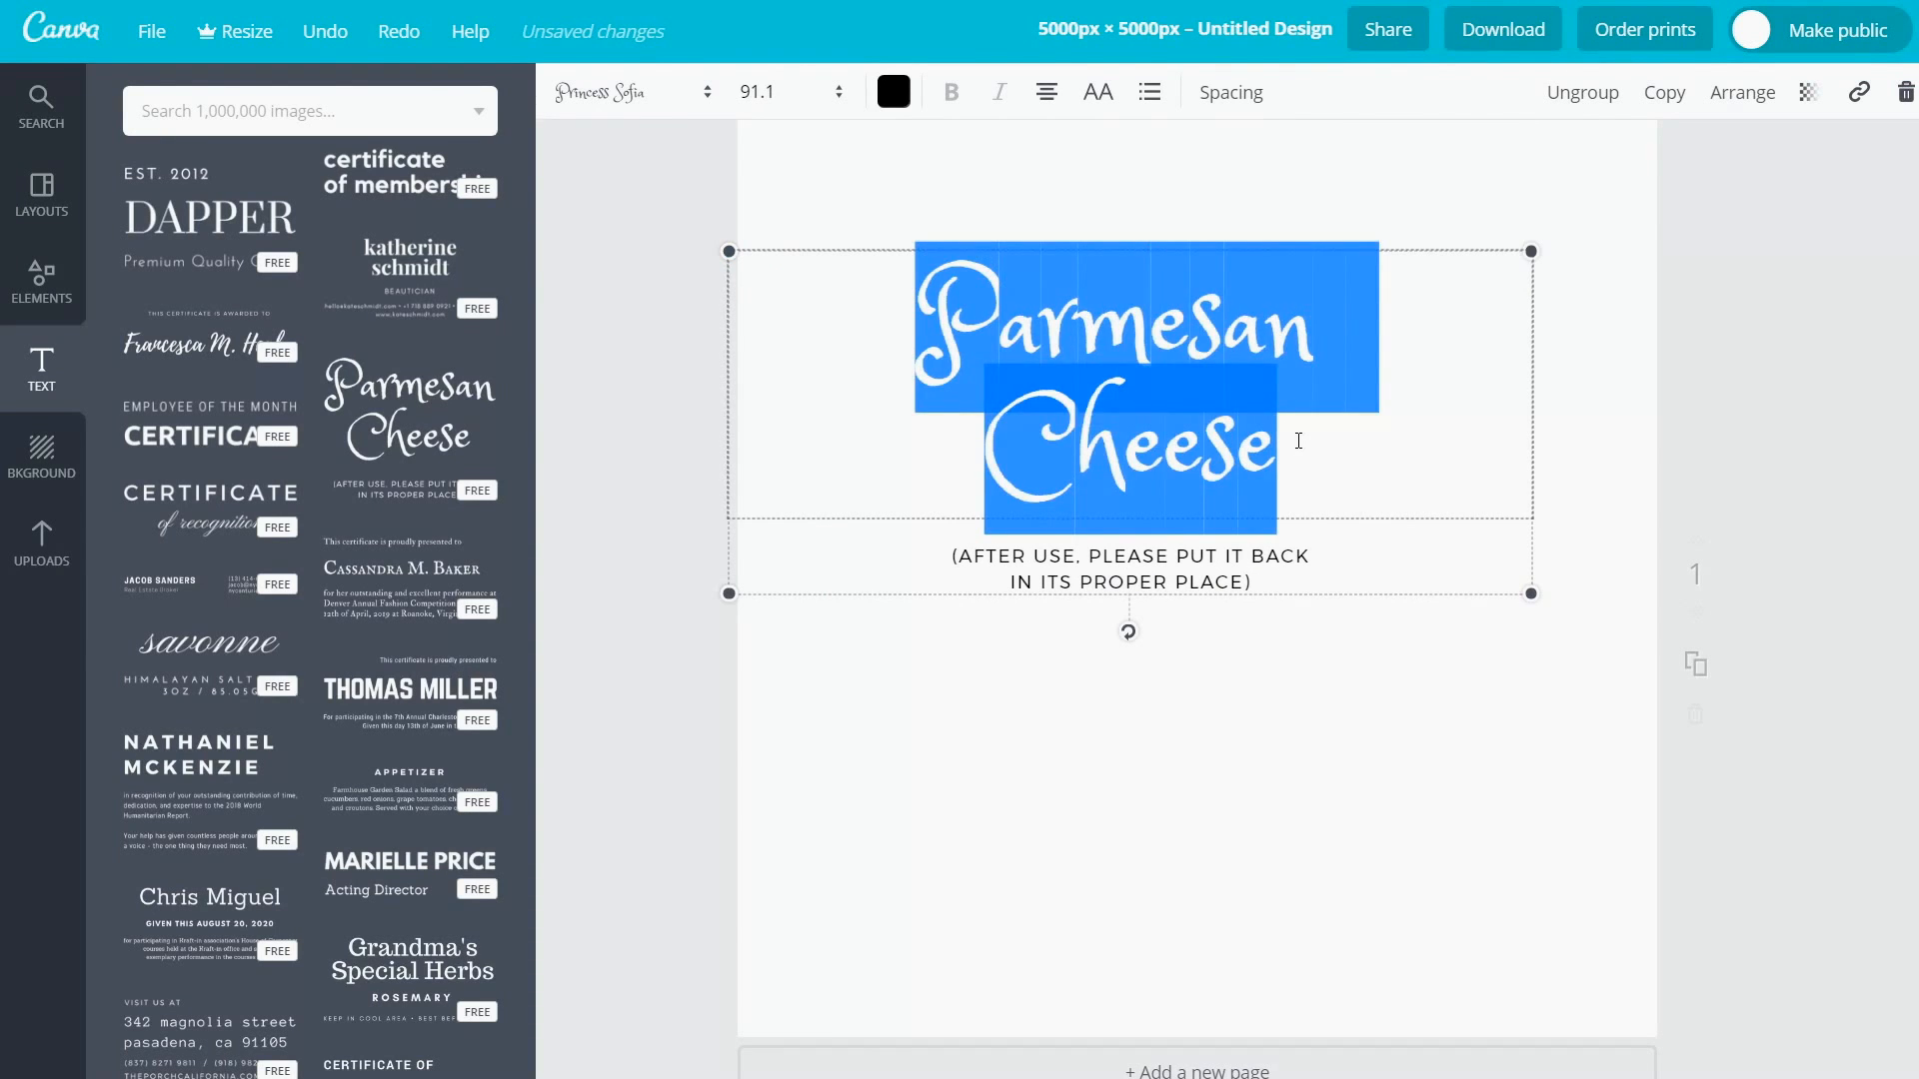
type("pASSIVE")
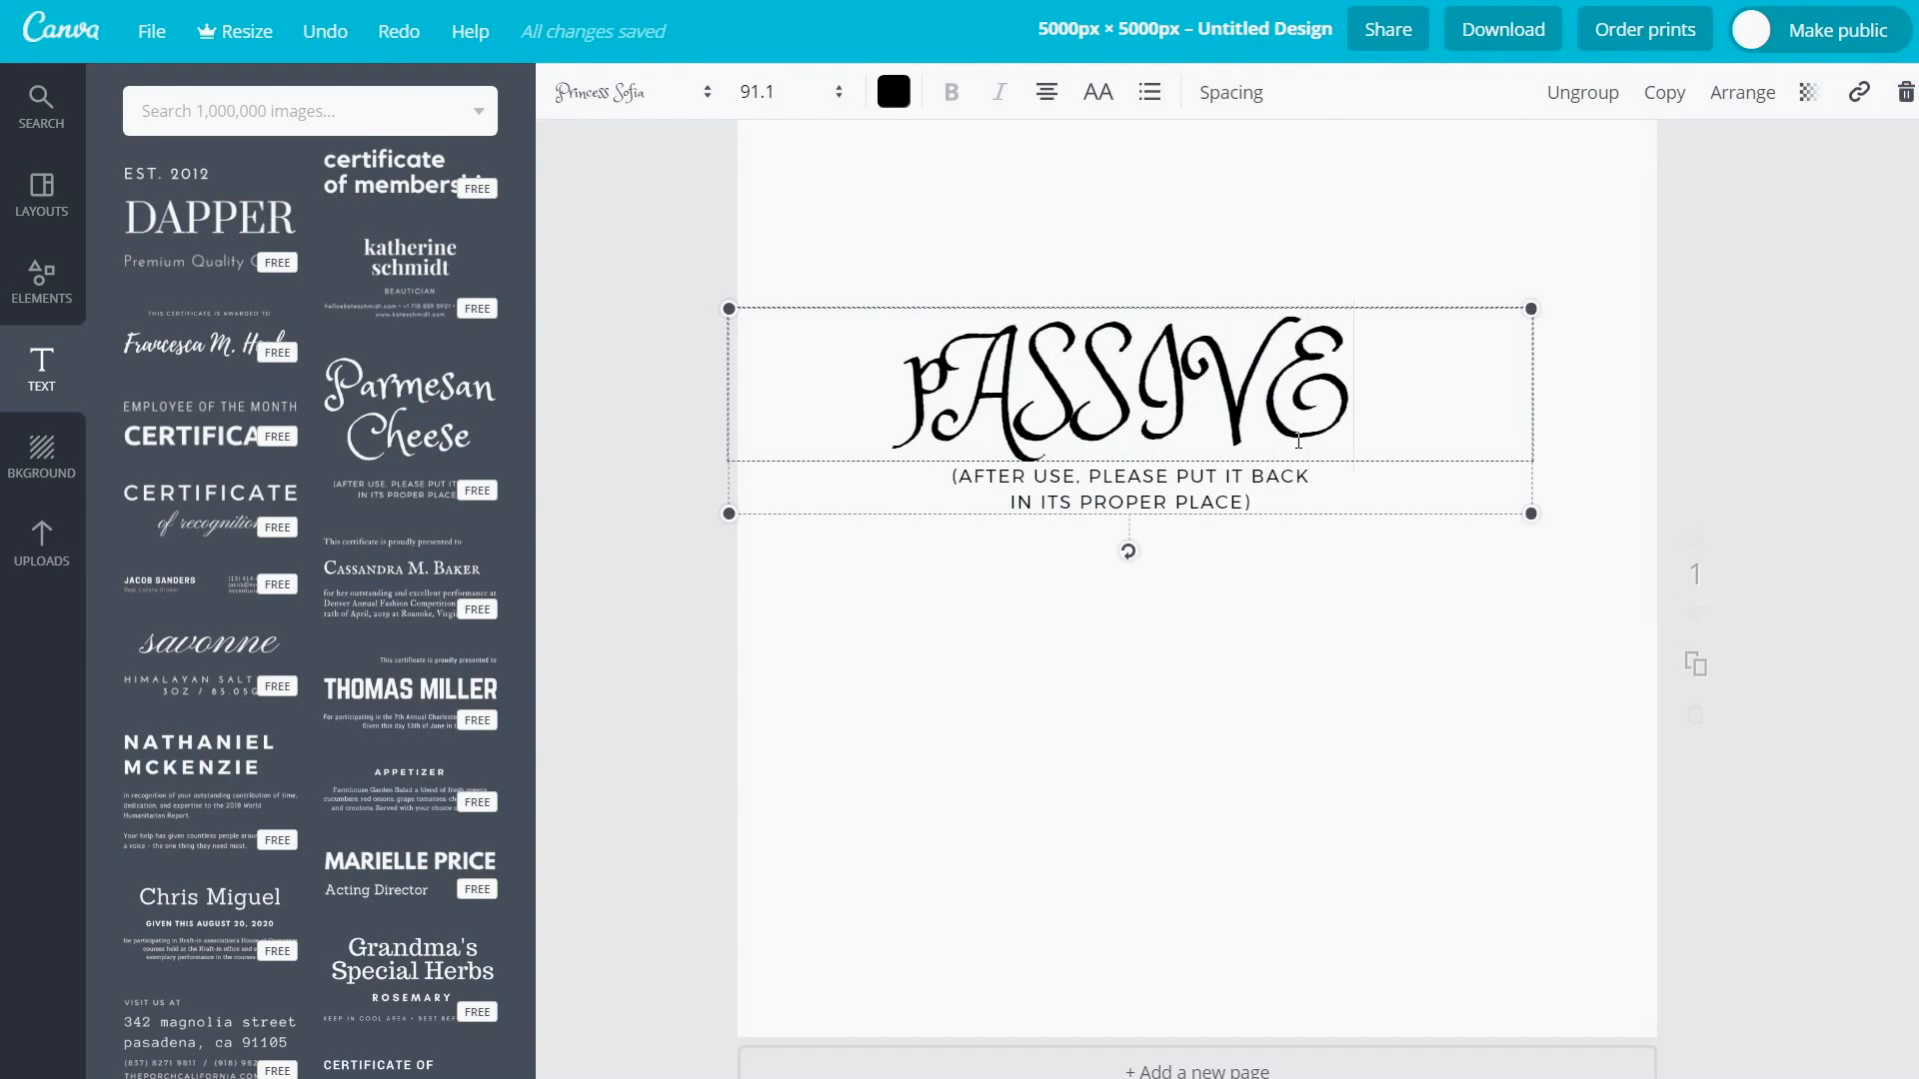
key("BackSpace")
key("BackSpace")
key("BackSpace")
key("BackSpace")
key("BackSpace")
key("BackSpace")
key("BackSpace")
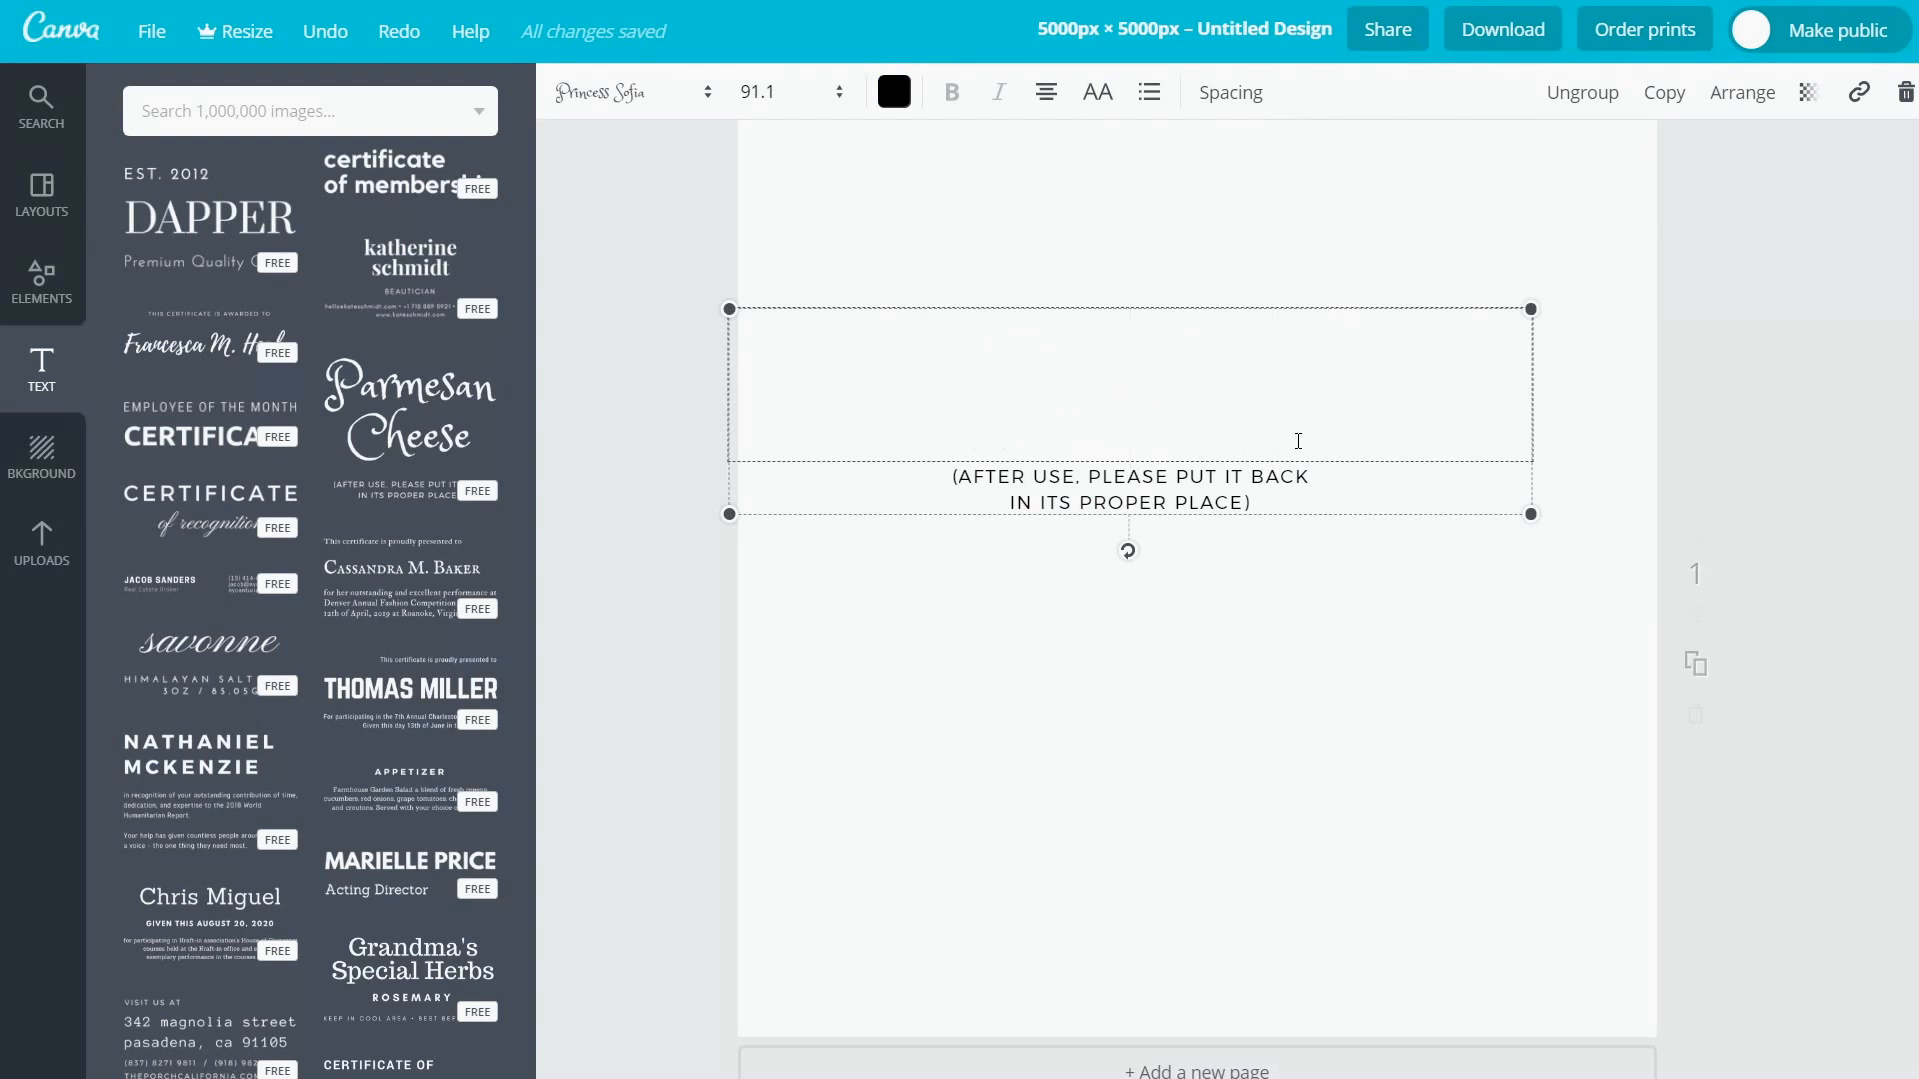
type("Pass")
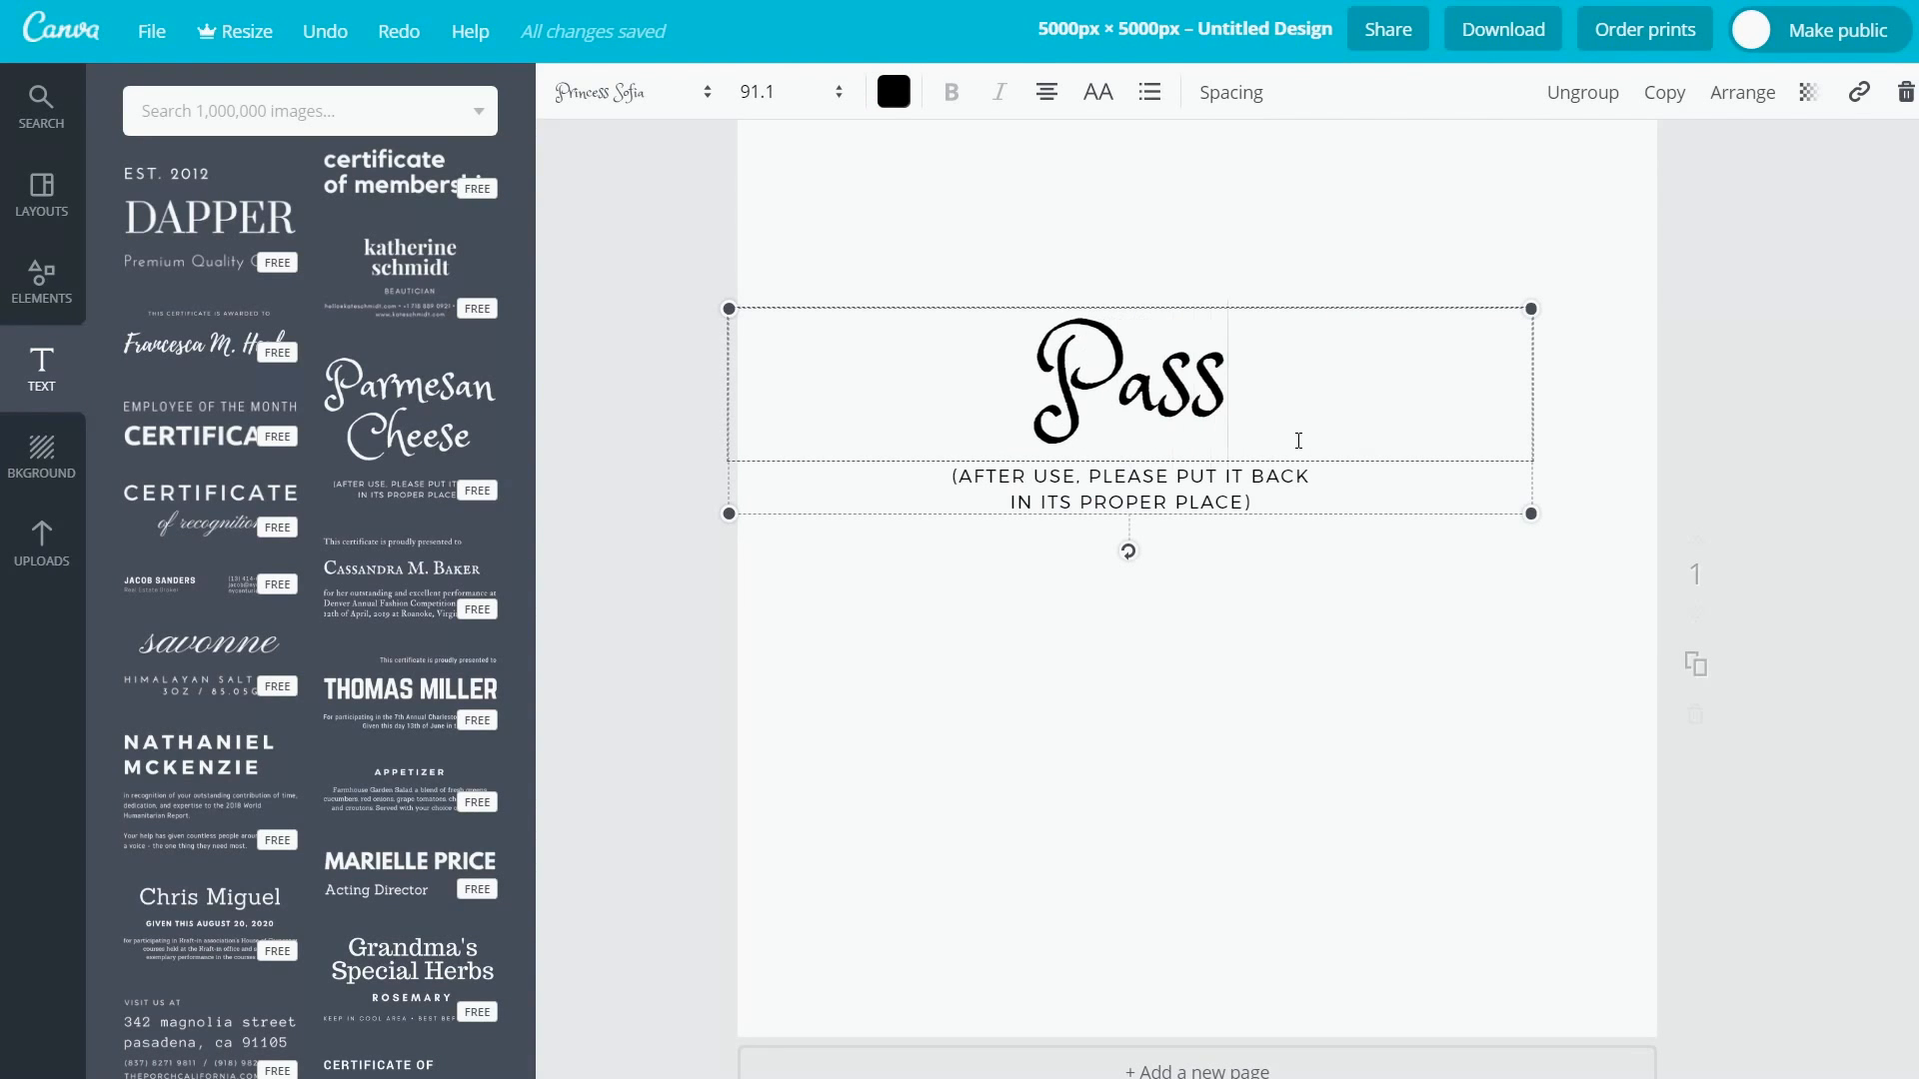
type("ive Owl")
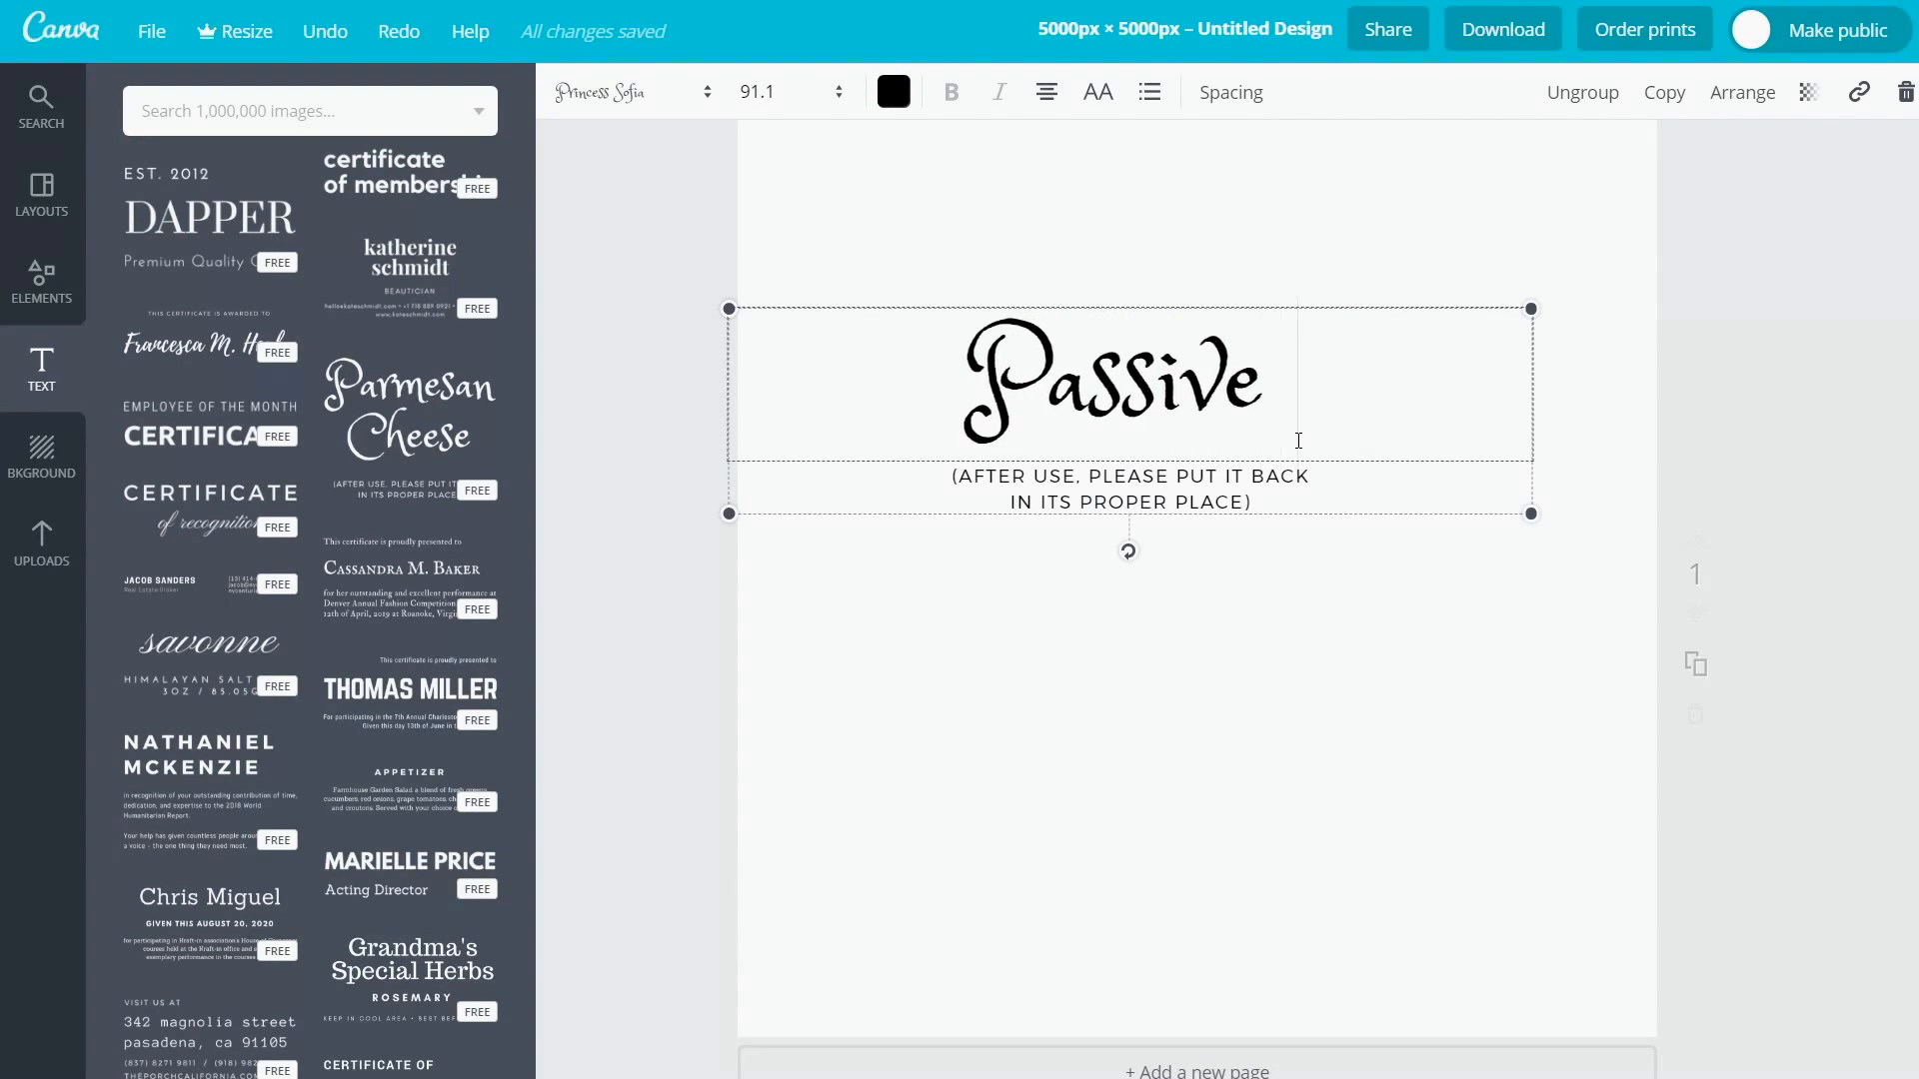
Step: Delete the whole "(AFTER USE, PLEASE PUT IT BACK IN ITS PROPER PLACE)" caption under the heading
left_click(1269, 488)
left_click_drag(1253, 502, 885, 478)
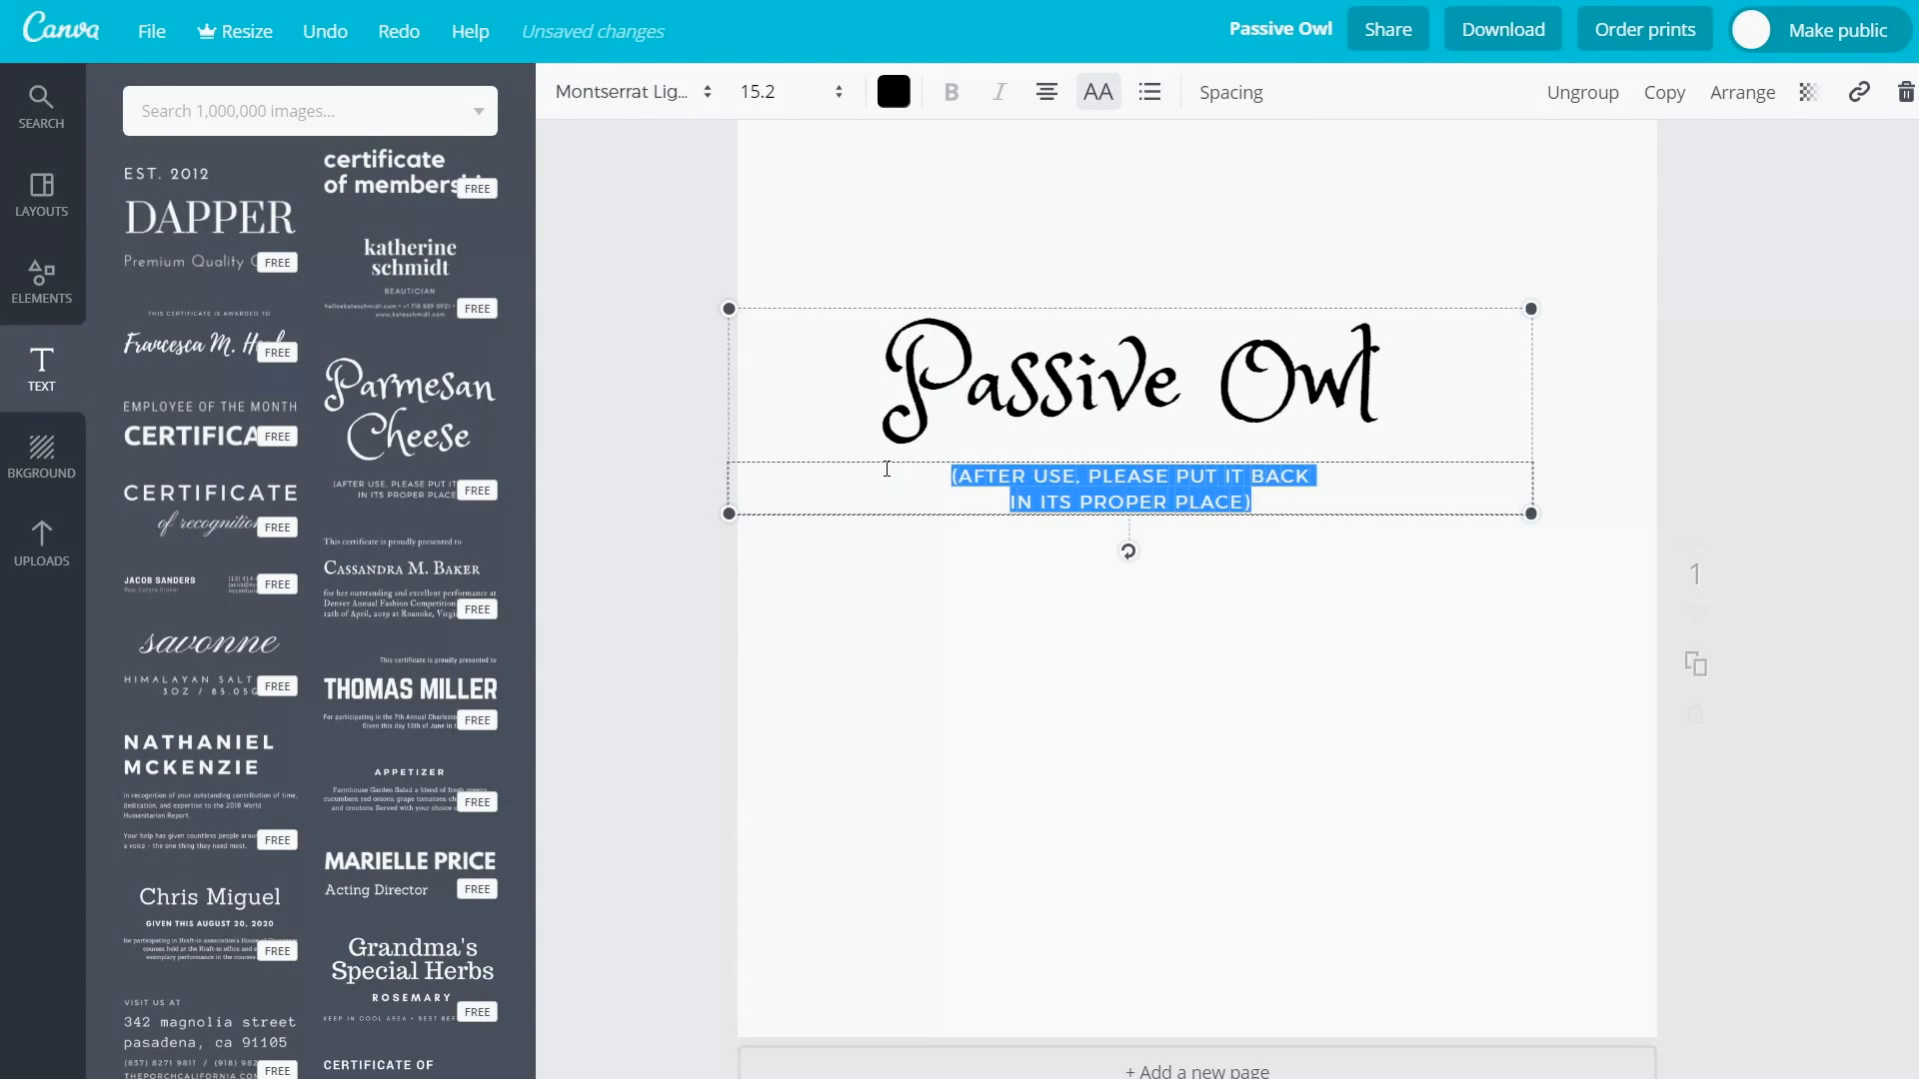
key("BackSpace")
Step: Set the "Passive Owl" title's font size to 120 and centre it horizontally on the page
left_click(1041, 358)
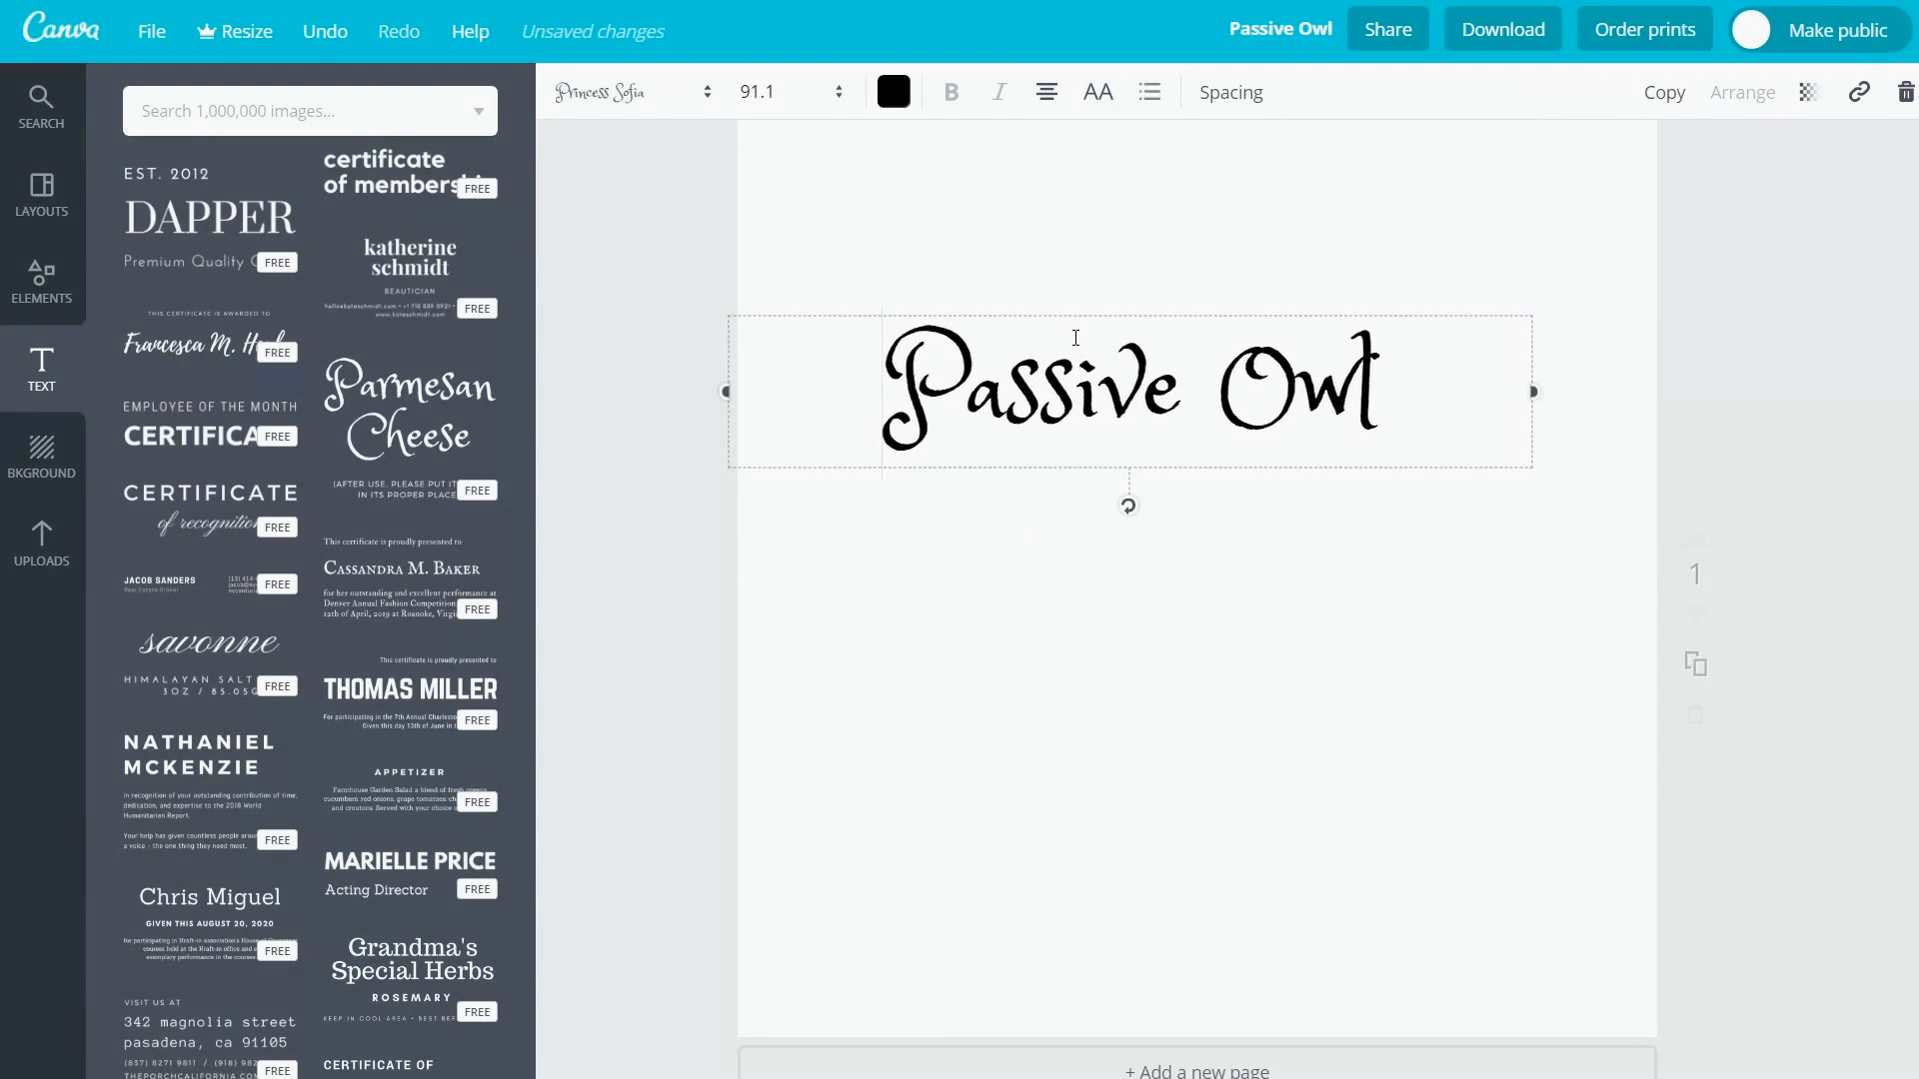
left_click_drag(1471, 407, 860, 390)
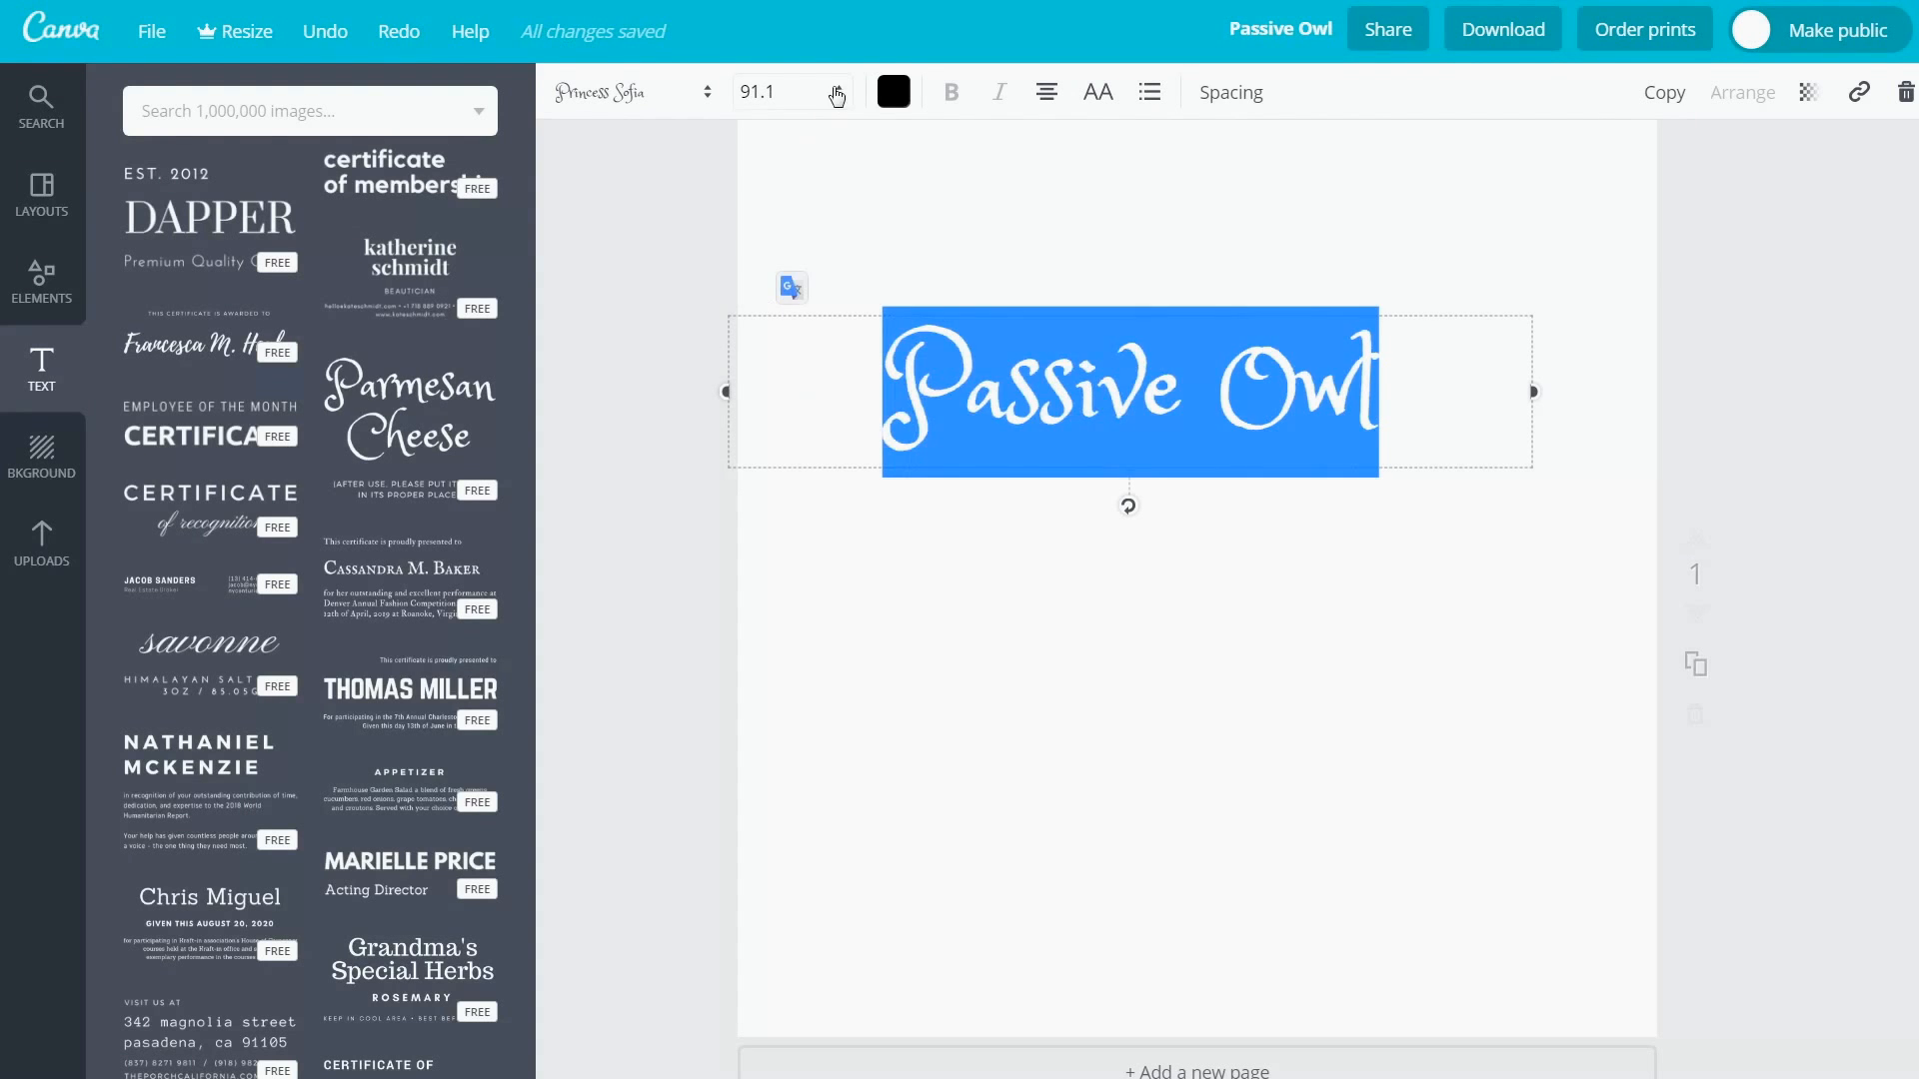
left_click(837, 92)
left_click(788, 780)
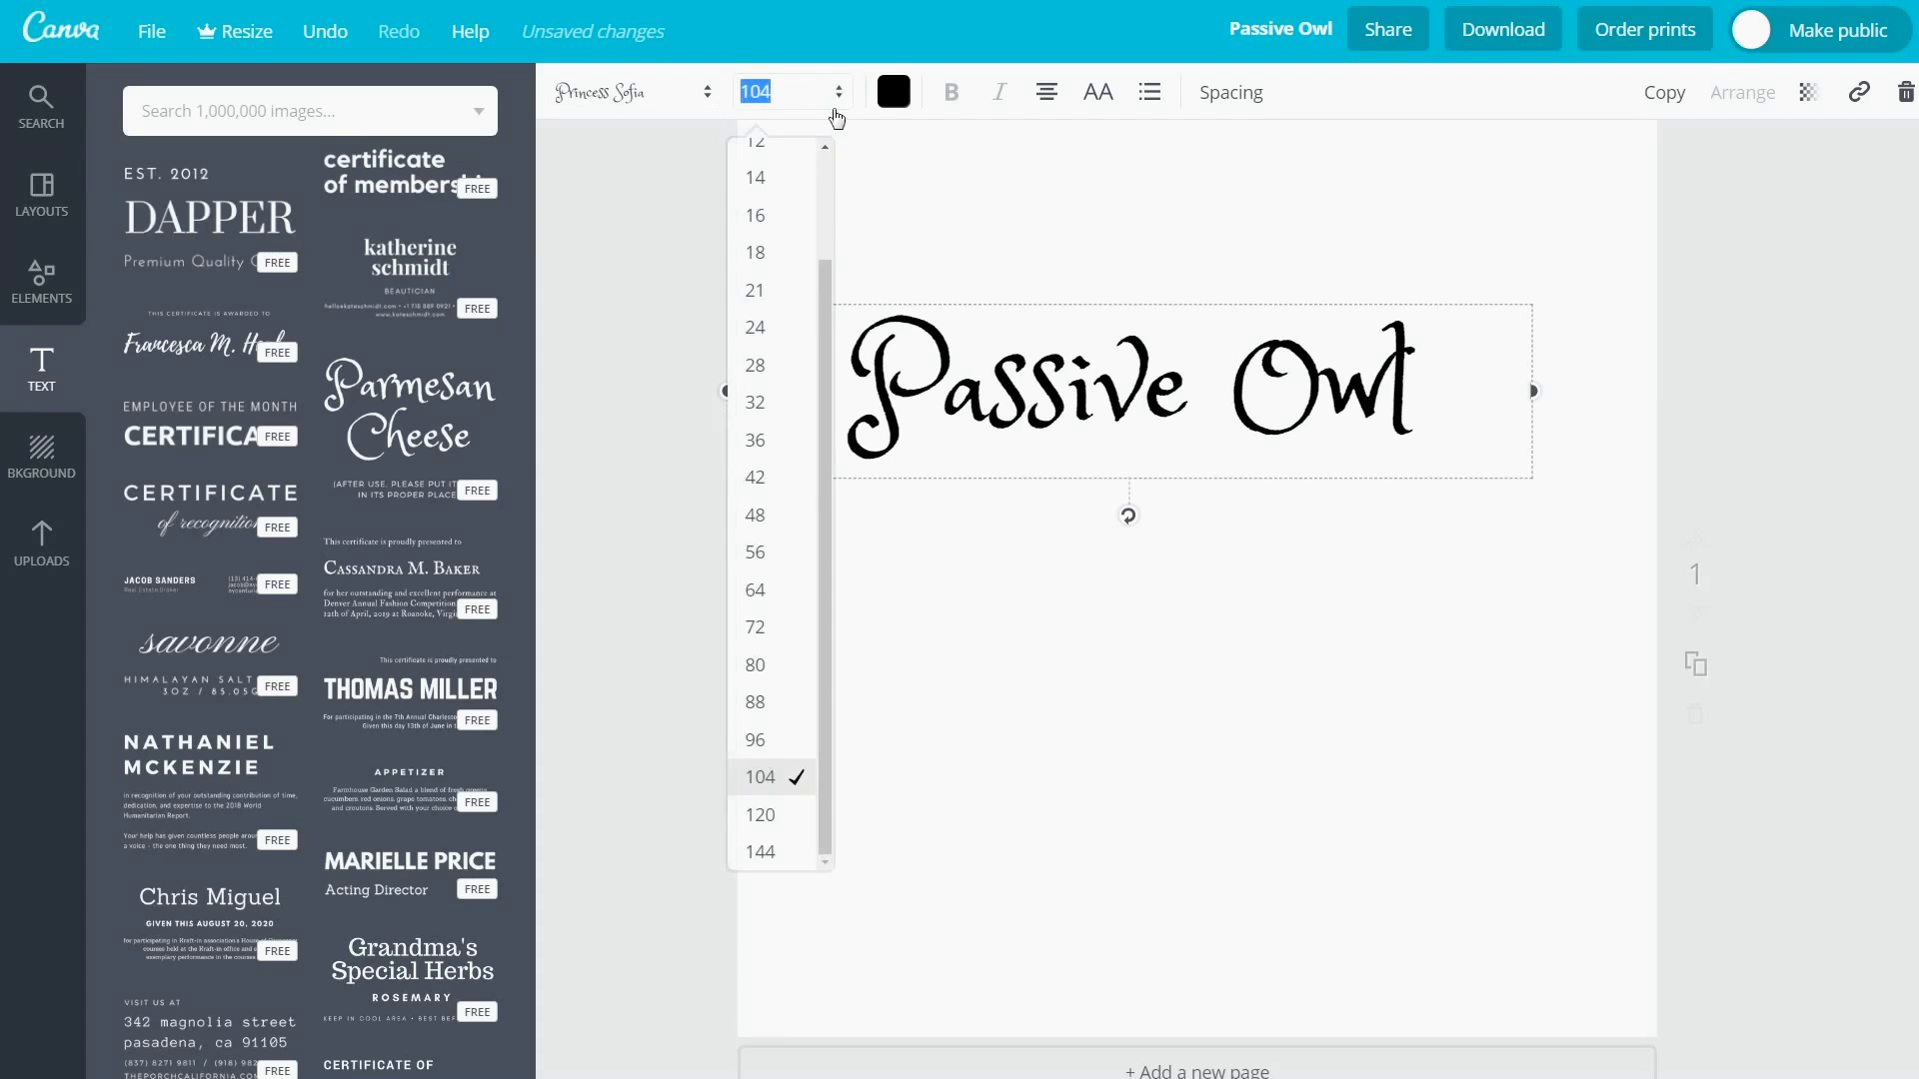
left_click(759, 812)
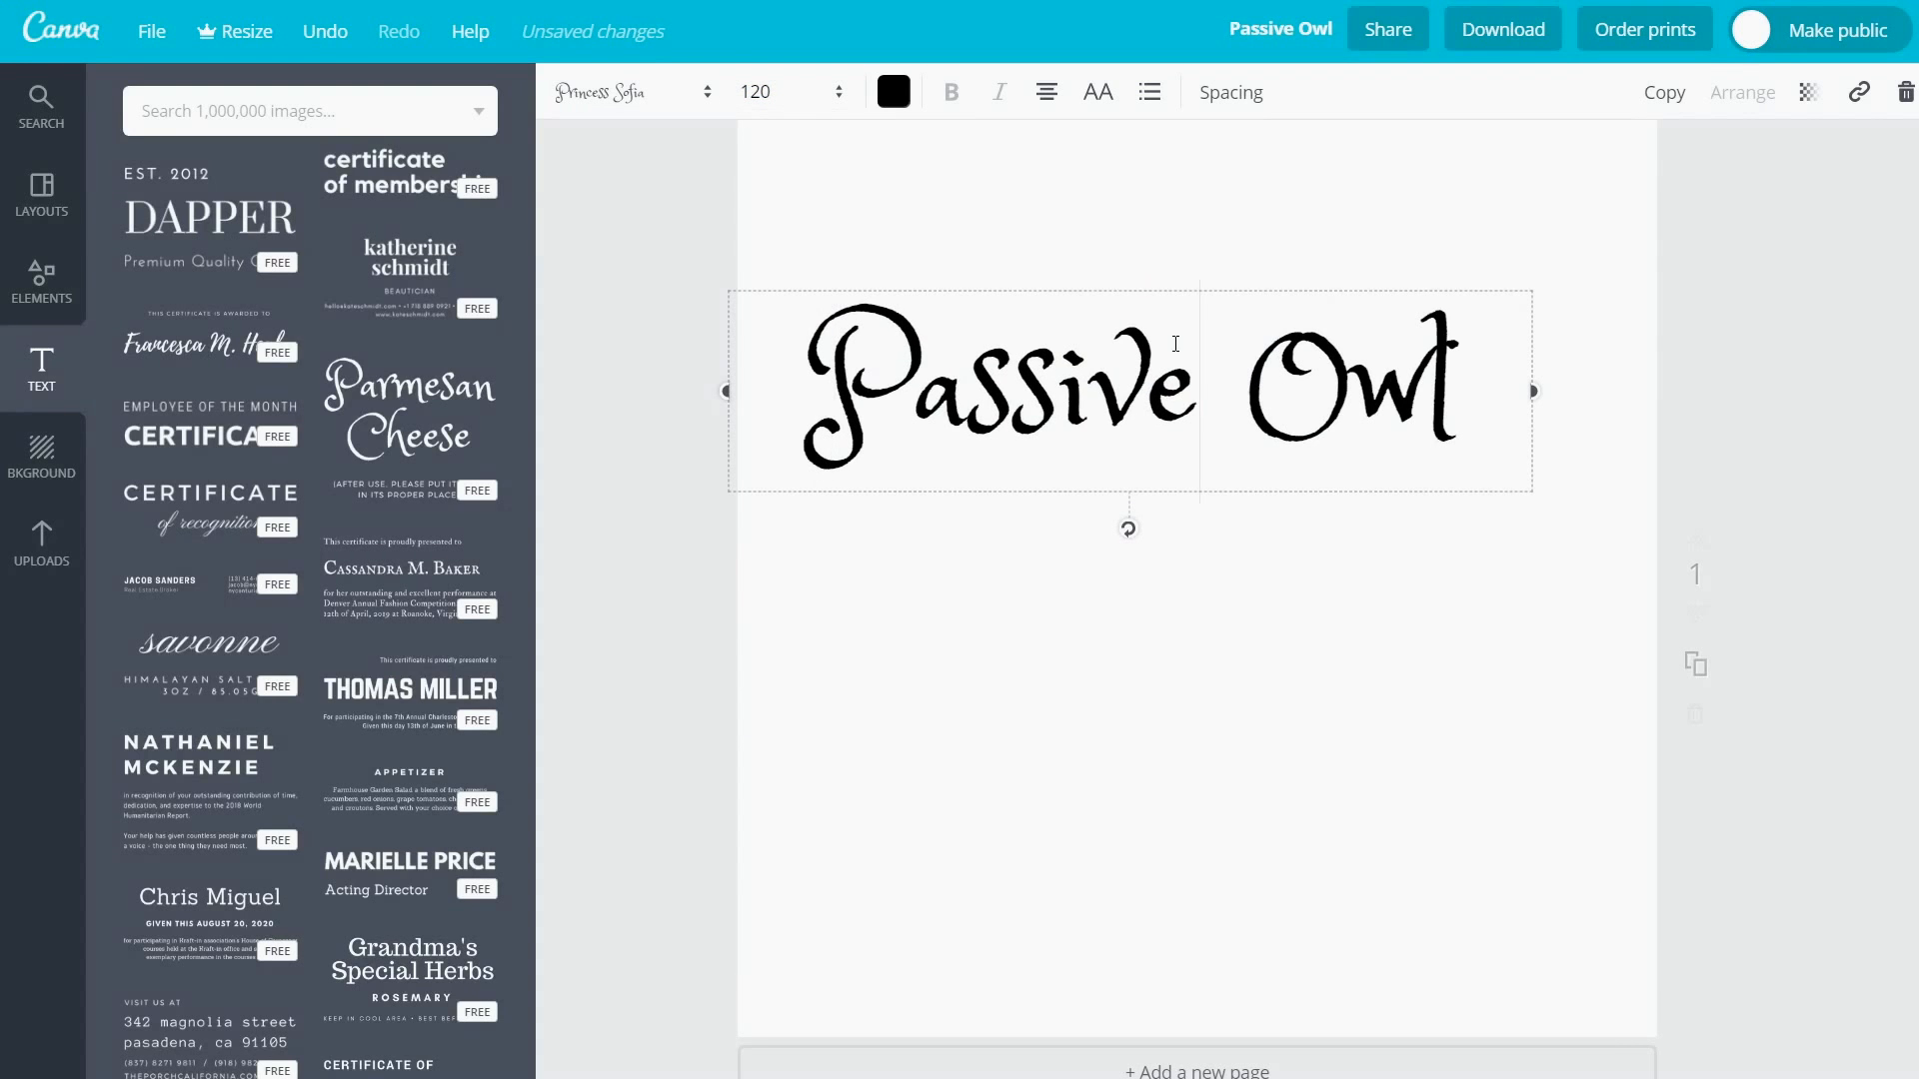
left_click_drag(1003, 371, 1071, 383)
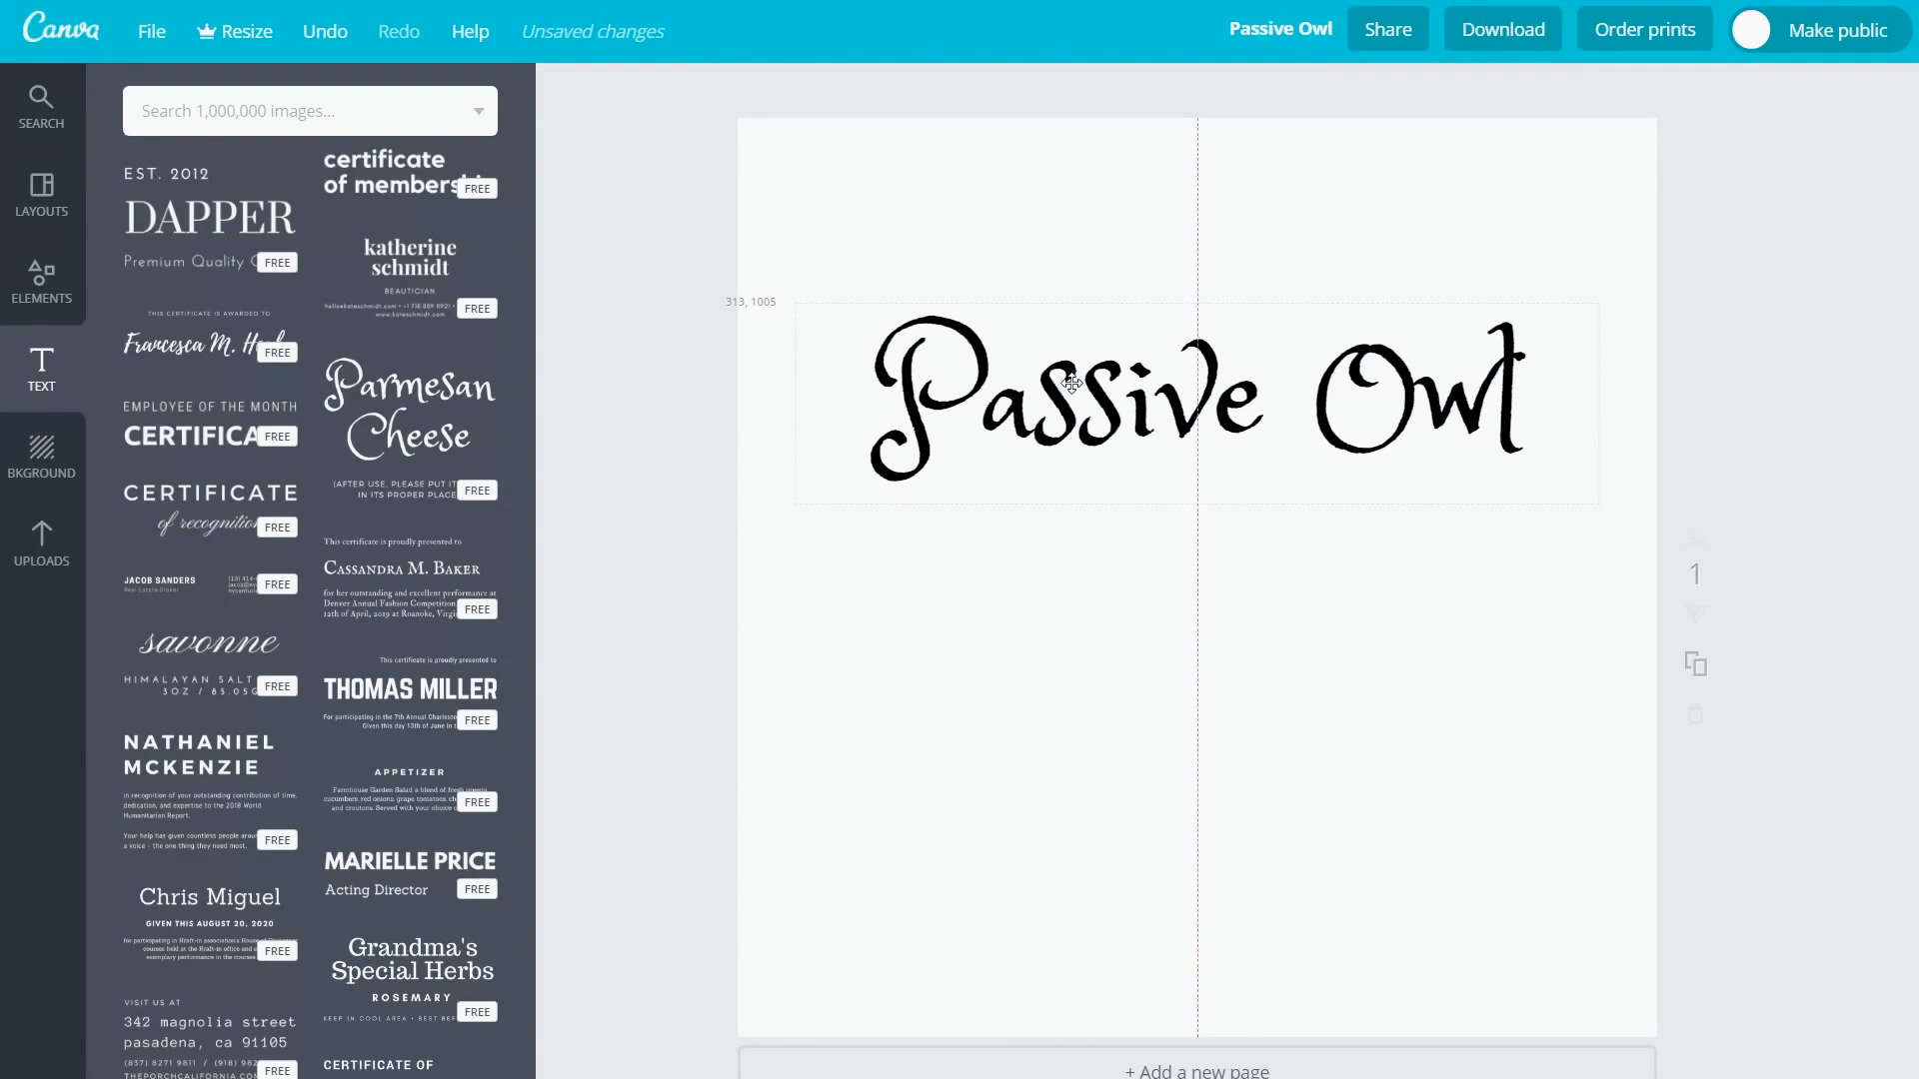
left_click_drag(1072, 383, 1064, 387)
Step: Search the image library for "owl" and limit the results to illustrations
left_click(311, 108)
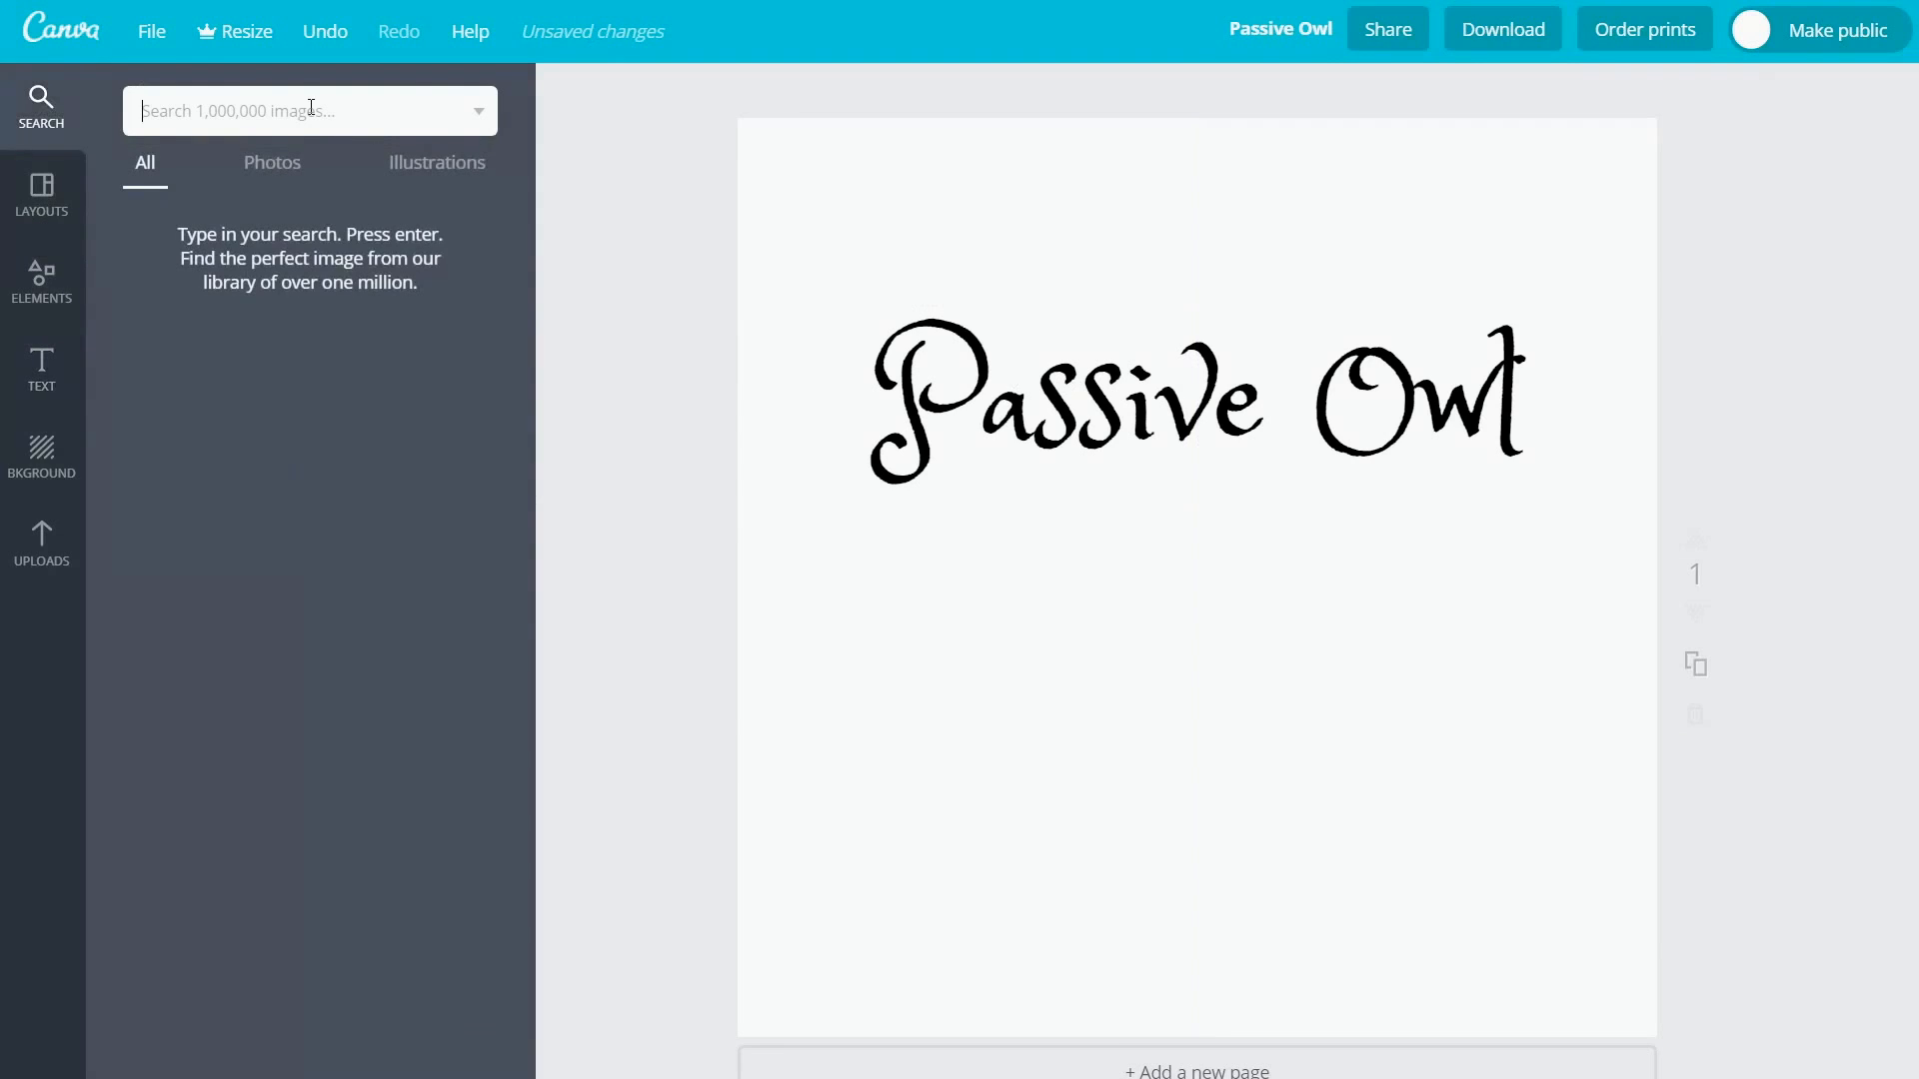
type("owl")
left_click(432, 170)
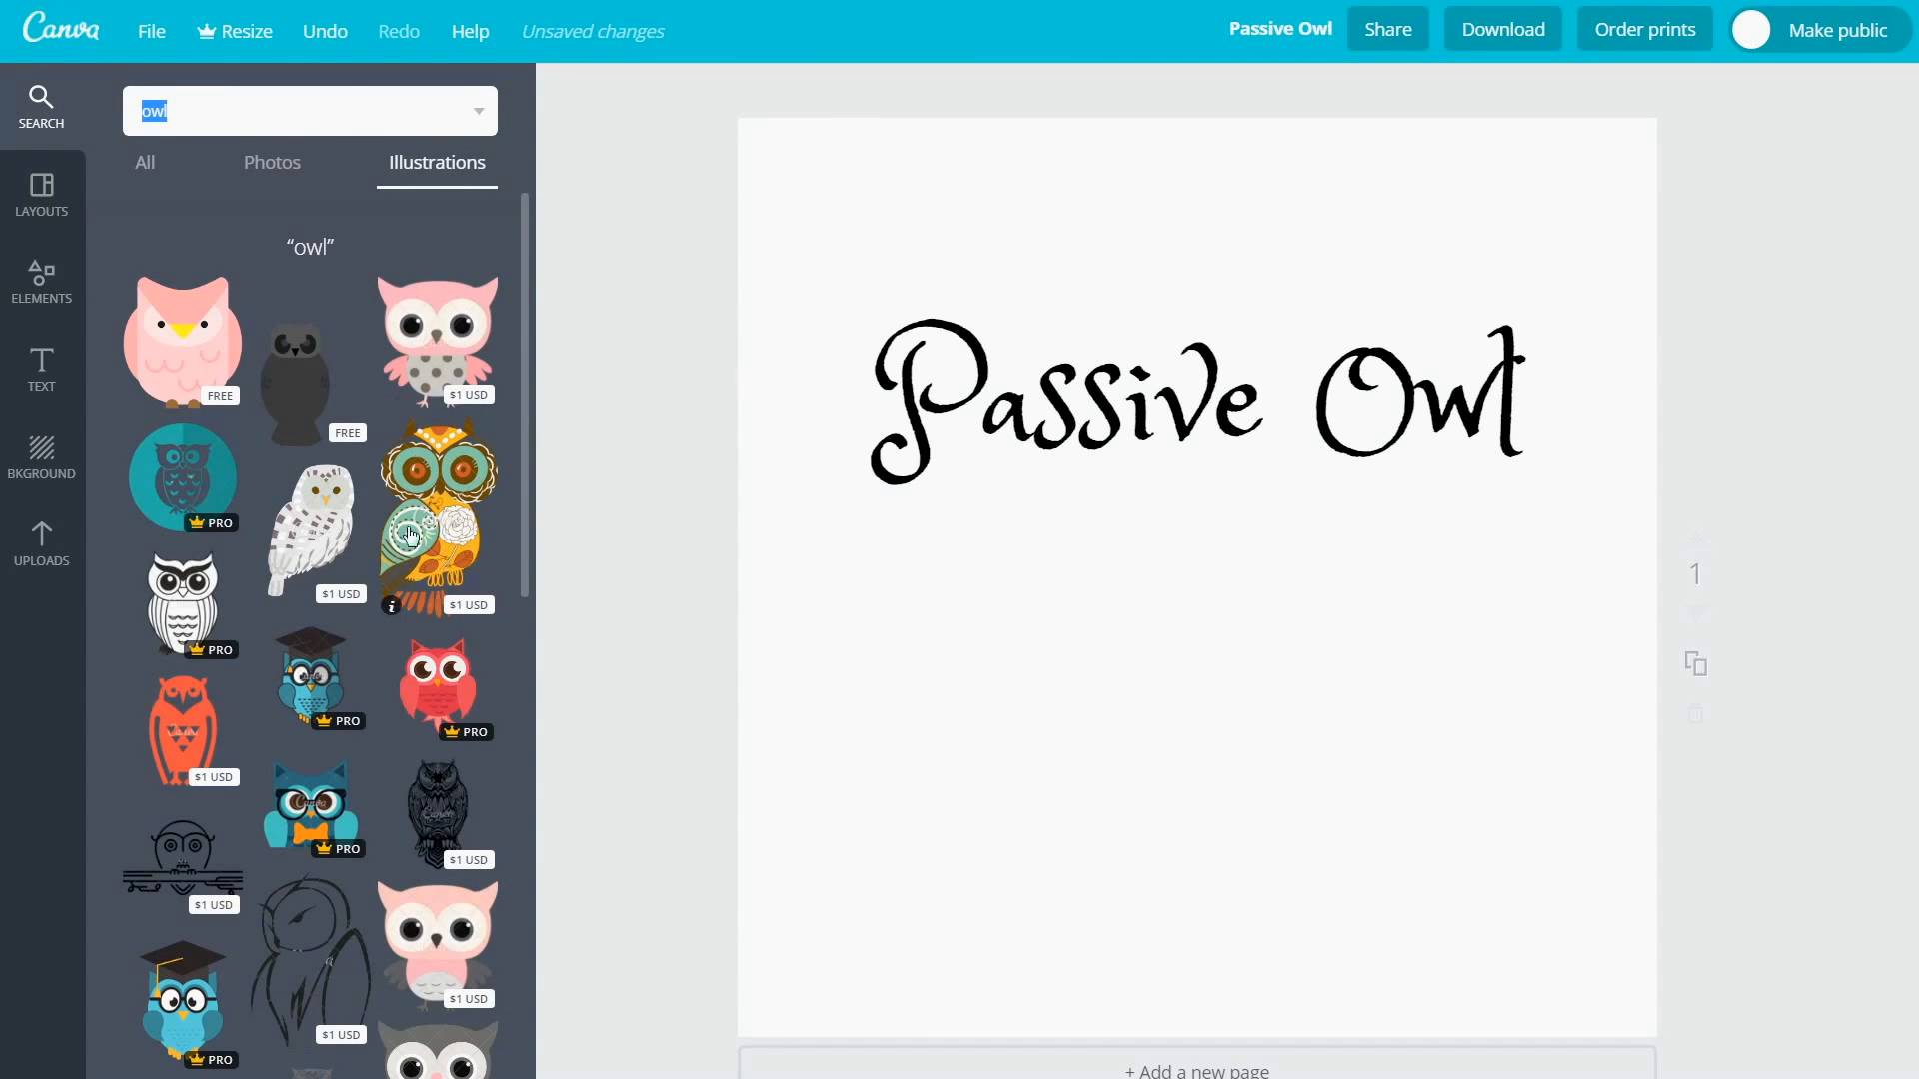
Step: Add the free pink owl illustration, shrink it and centre it directly below the "Passive Owl" title
left_click(135, 393)
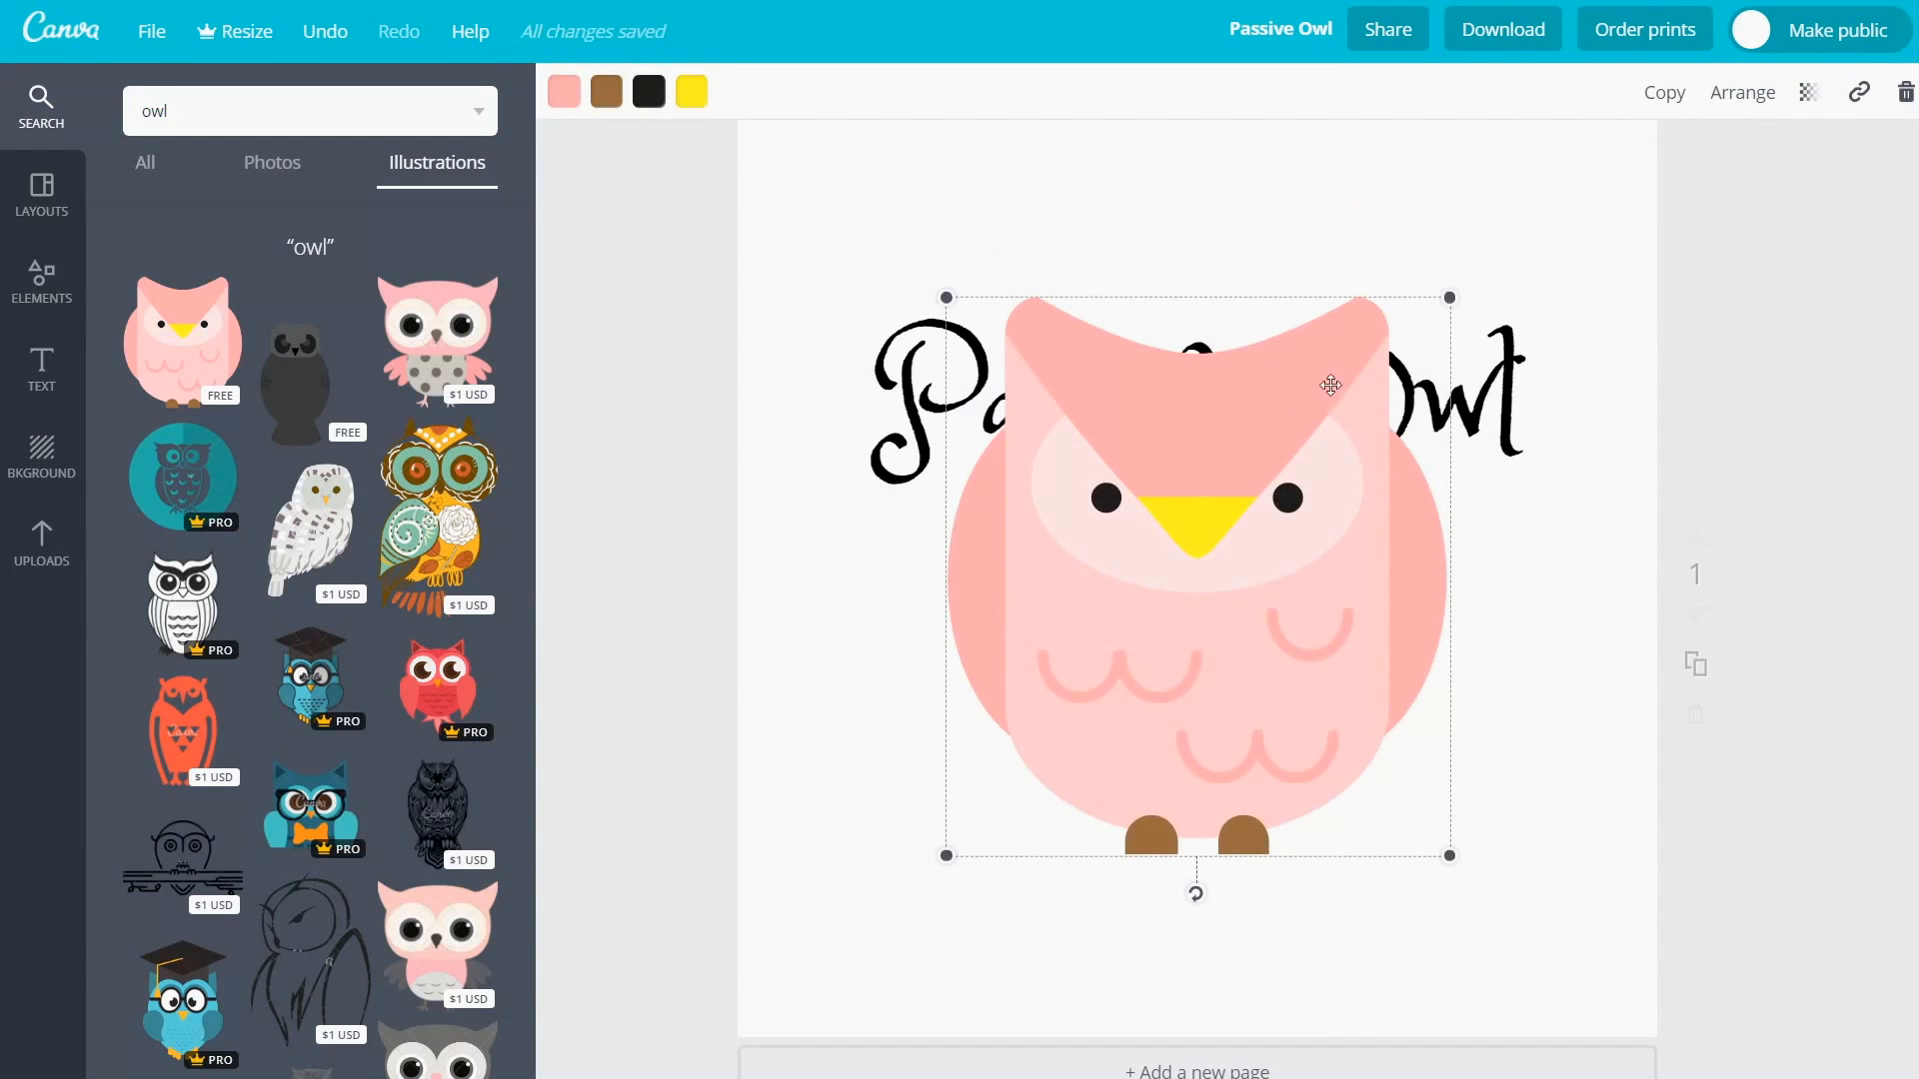
left_click_drag(1449, 298, 1250, 495)
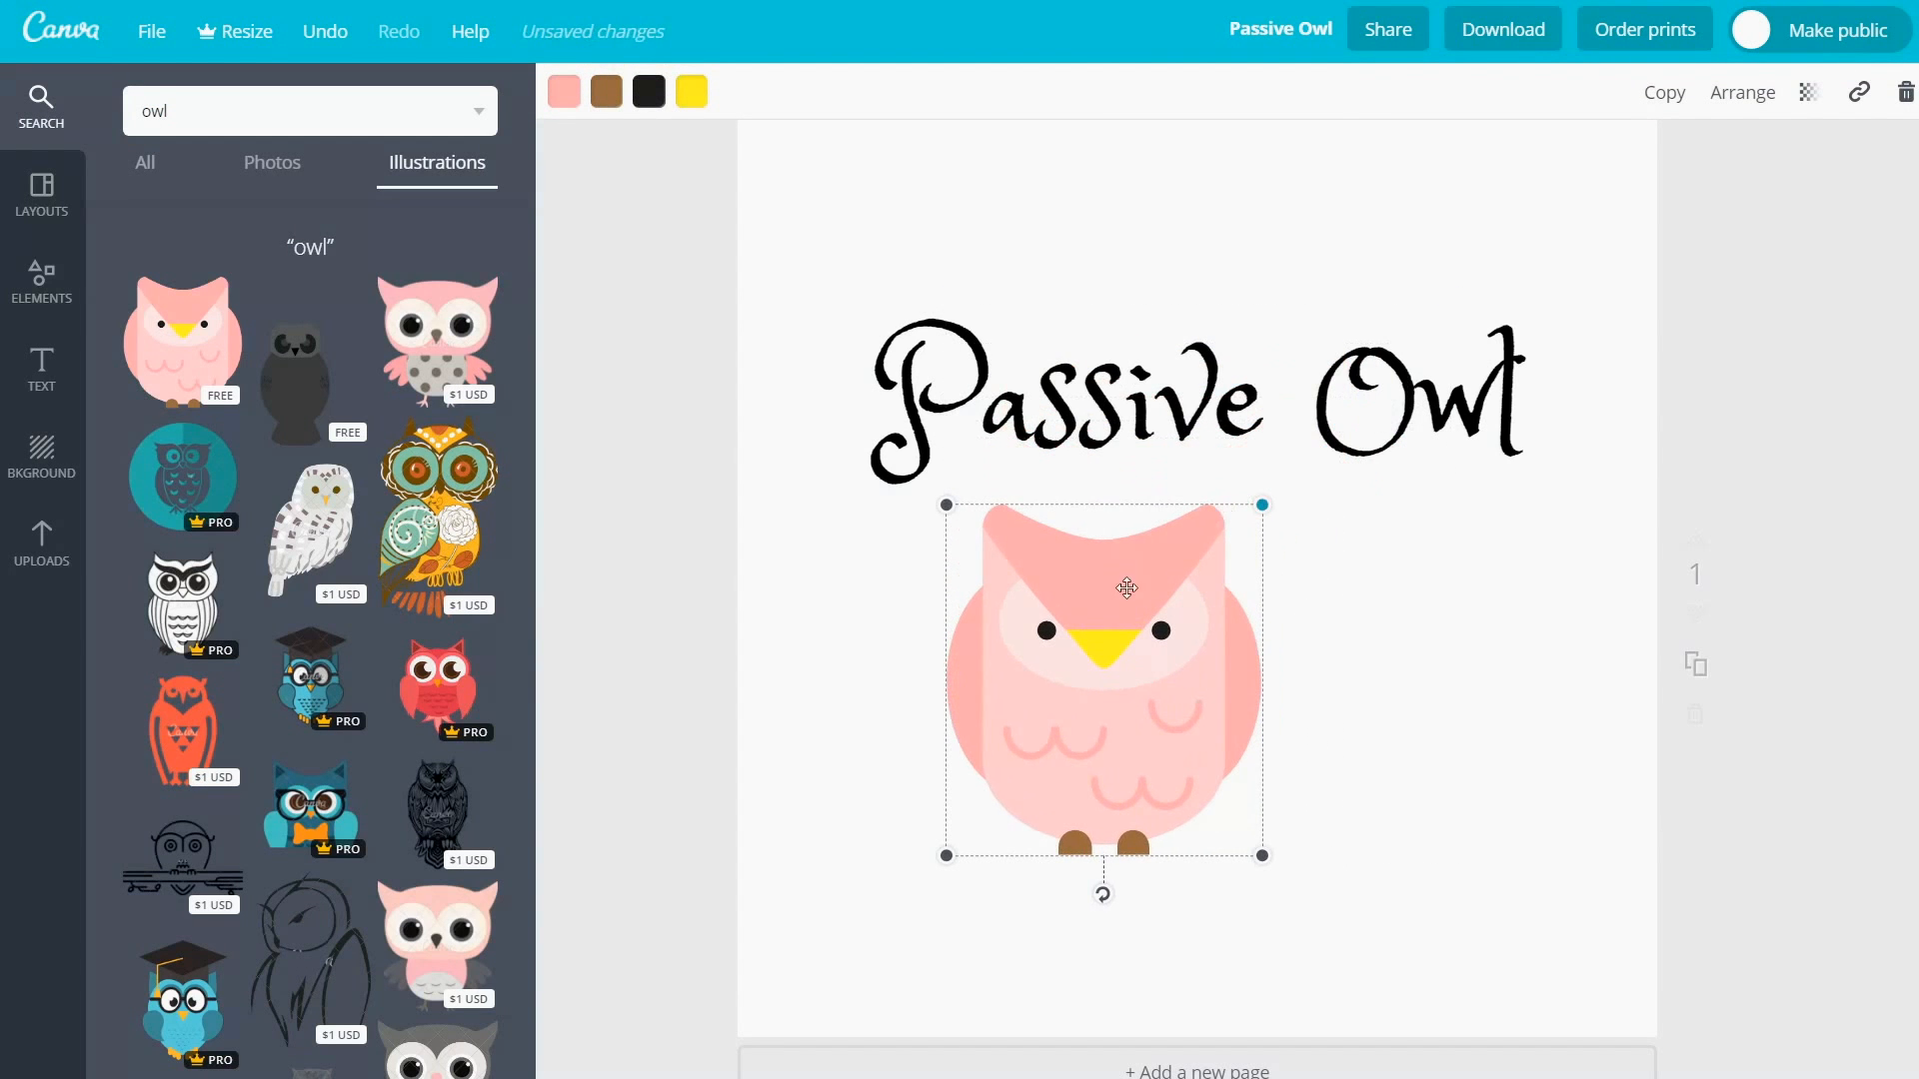
left_click_drag(1111, 595, 1211, 589)
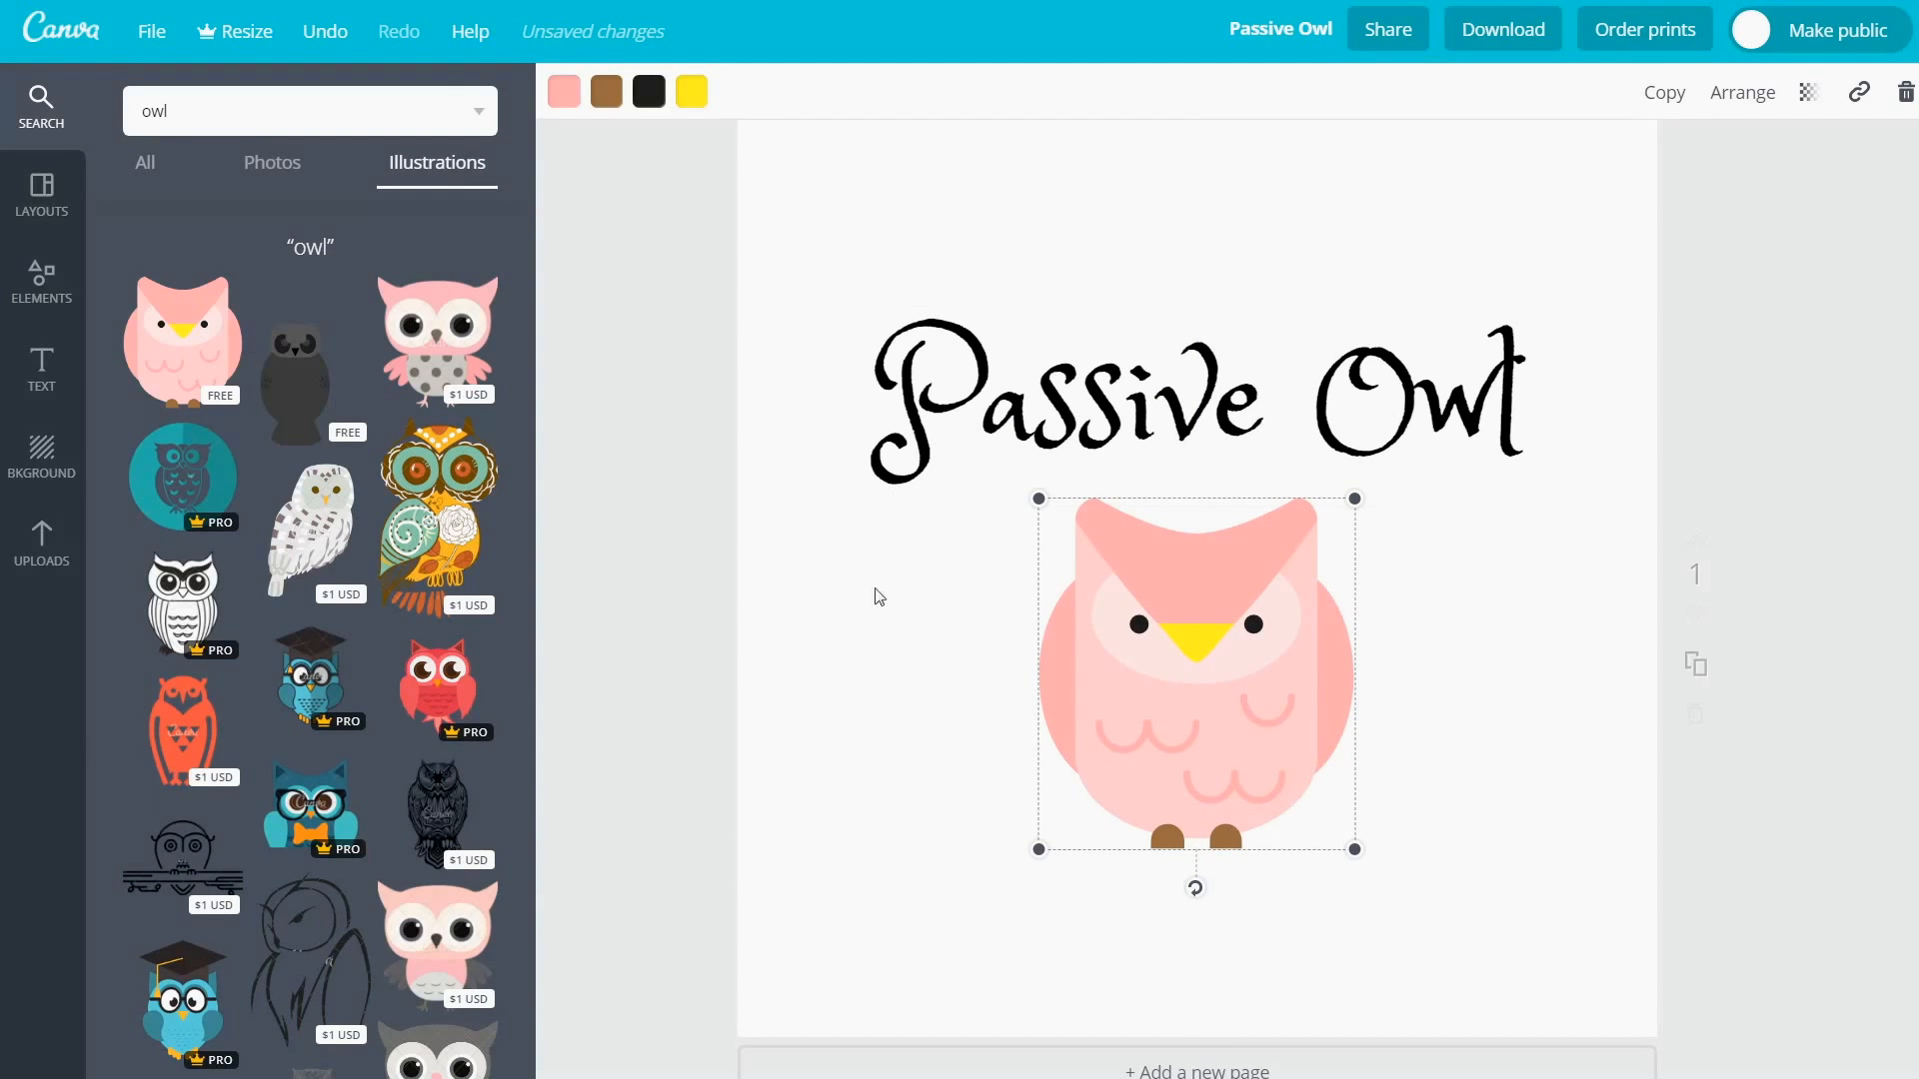
Step: Recolour the owl illustration's pink parts to the light blue in the default palette and deselect it
left_click(563, 90)
left_click(616, 370)
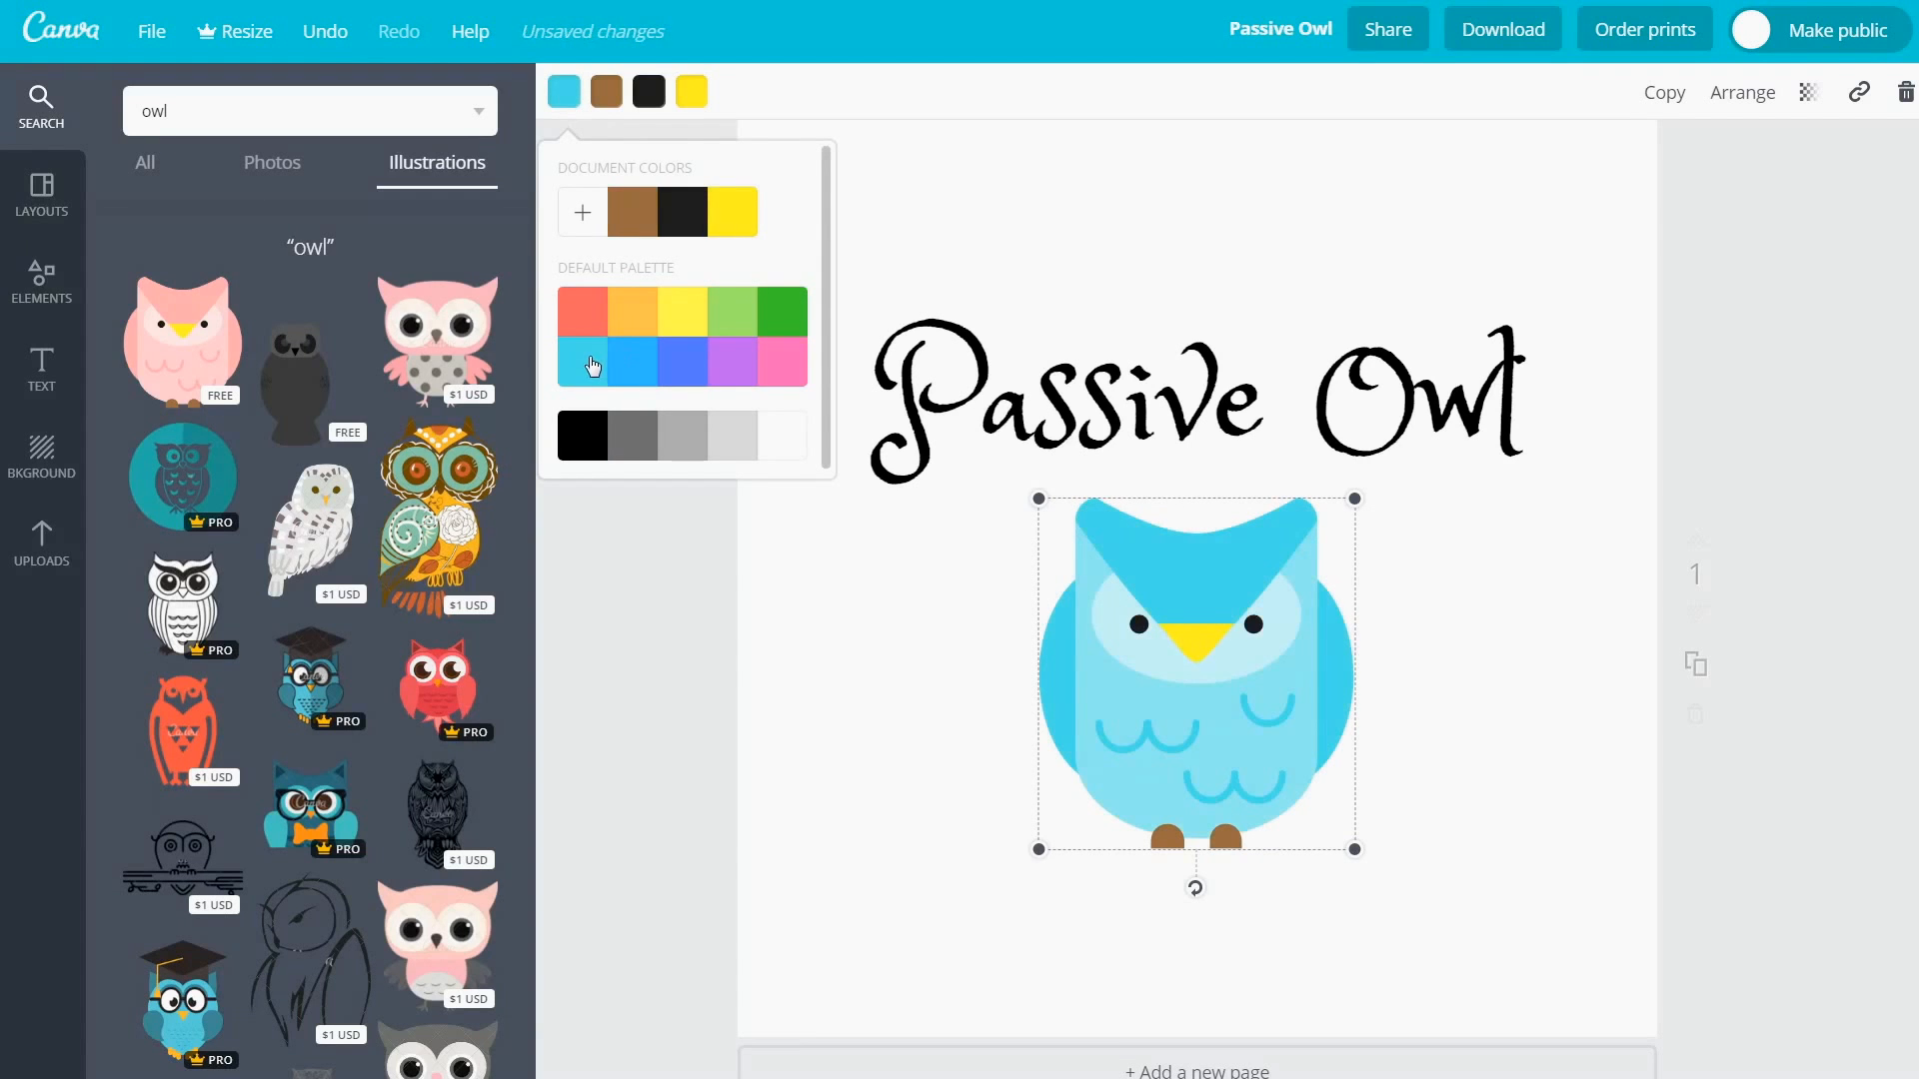
left_click(821, 673)
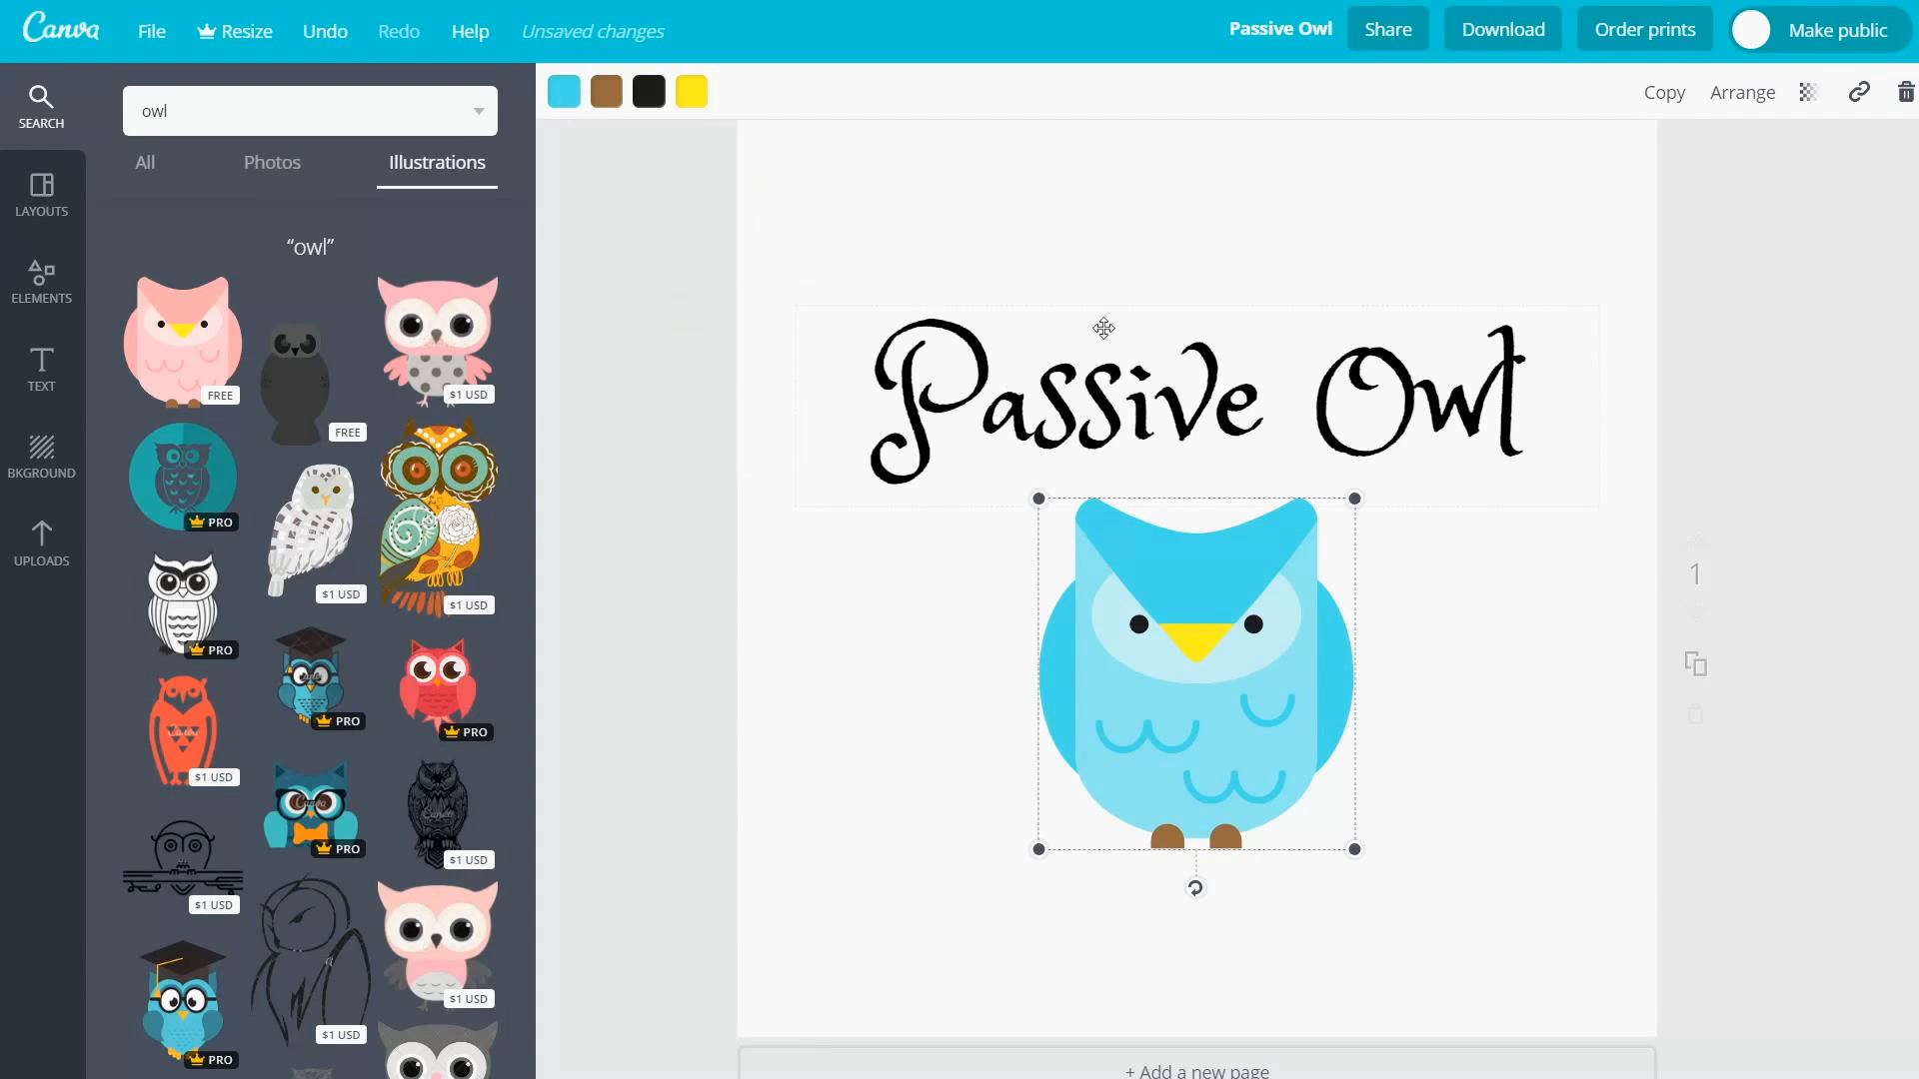
left_click(1725, 295)
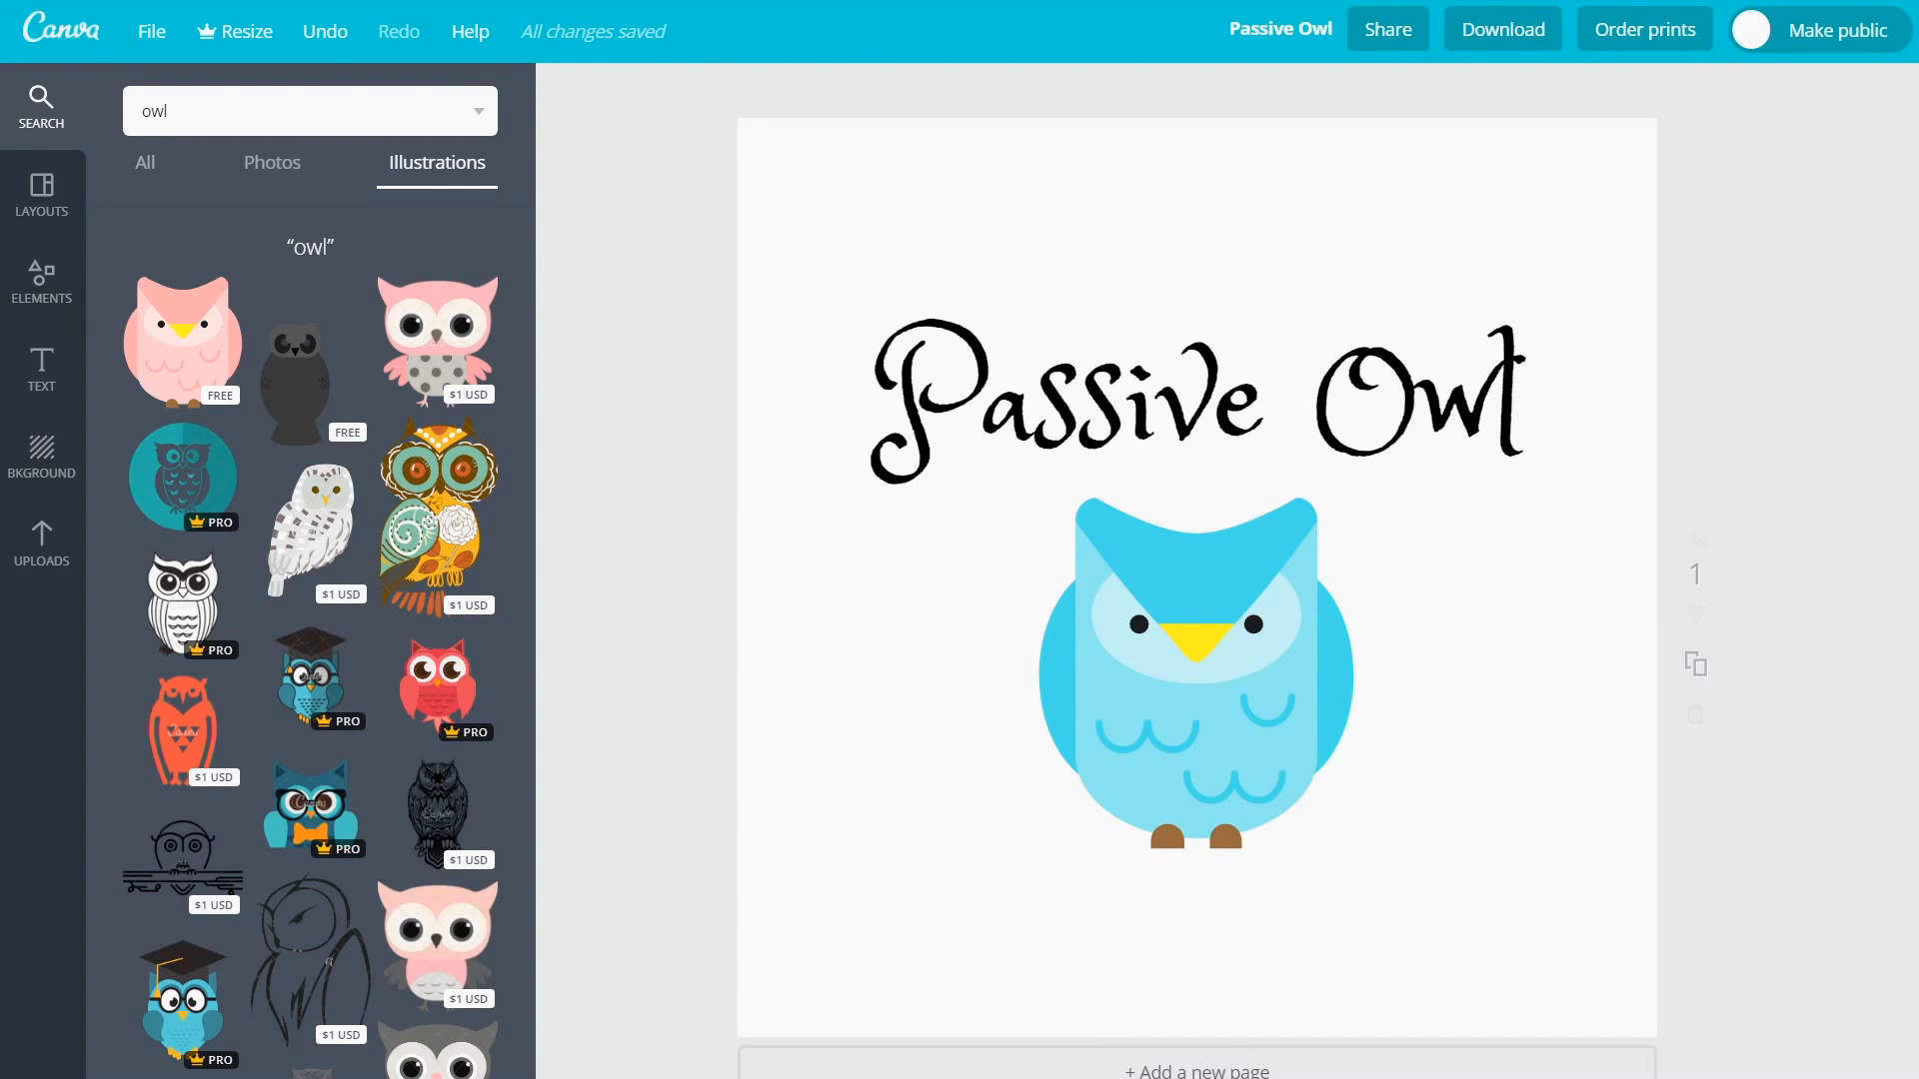
Step: Look up what the transparent background option offers, close that offer and download the finished design
left_click(1539, 33)
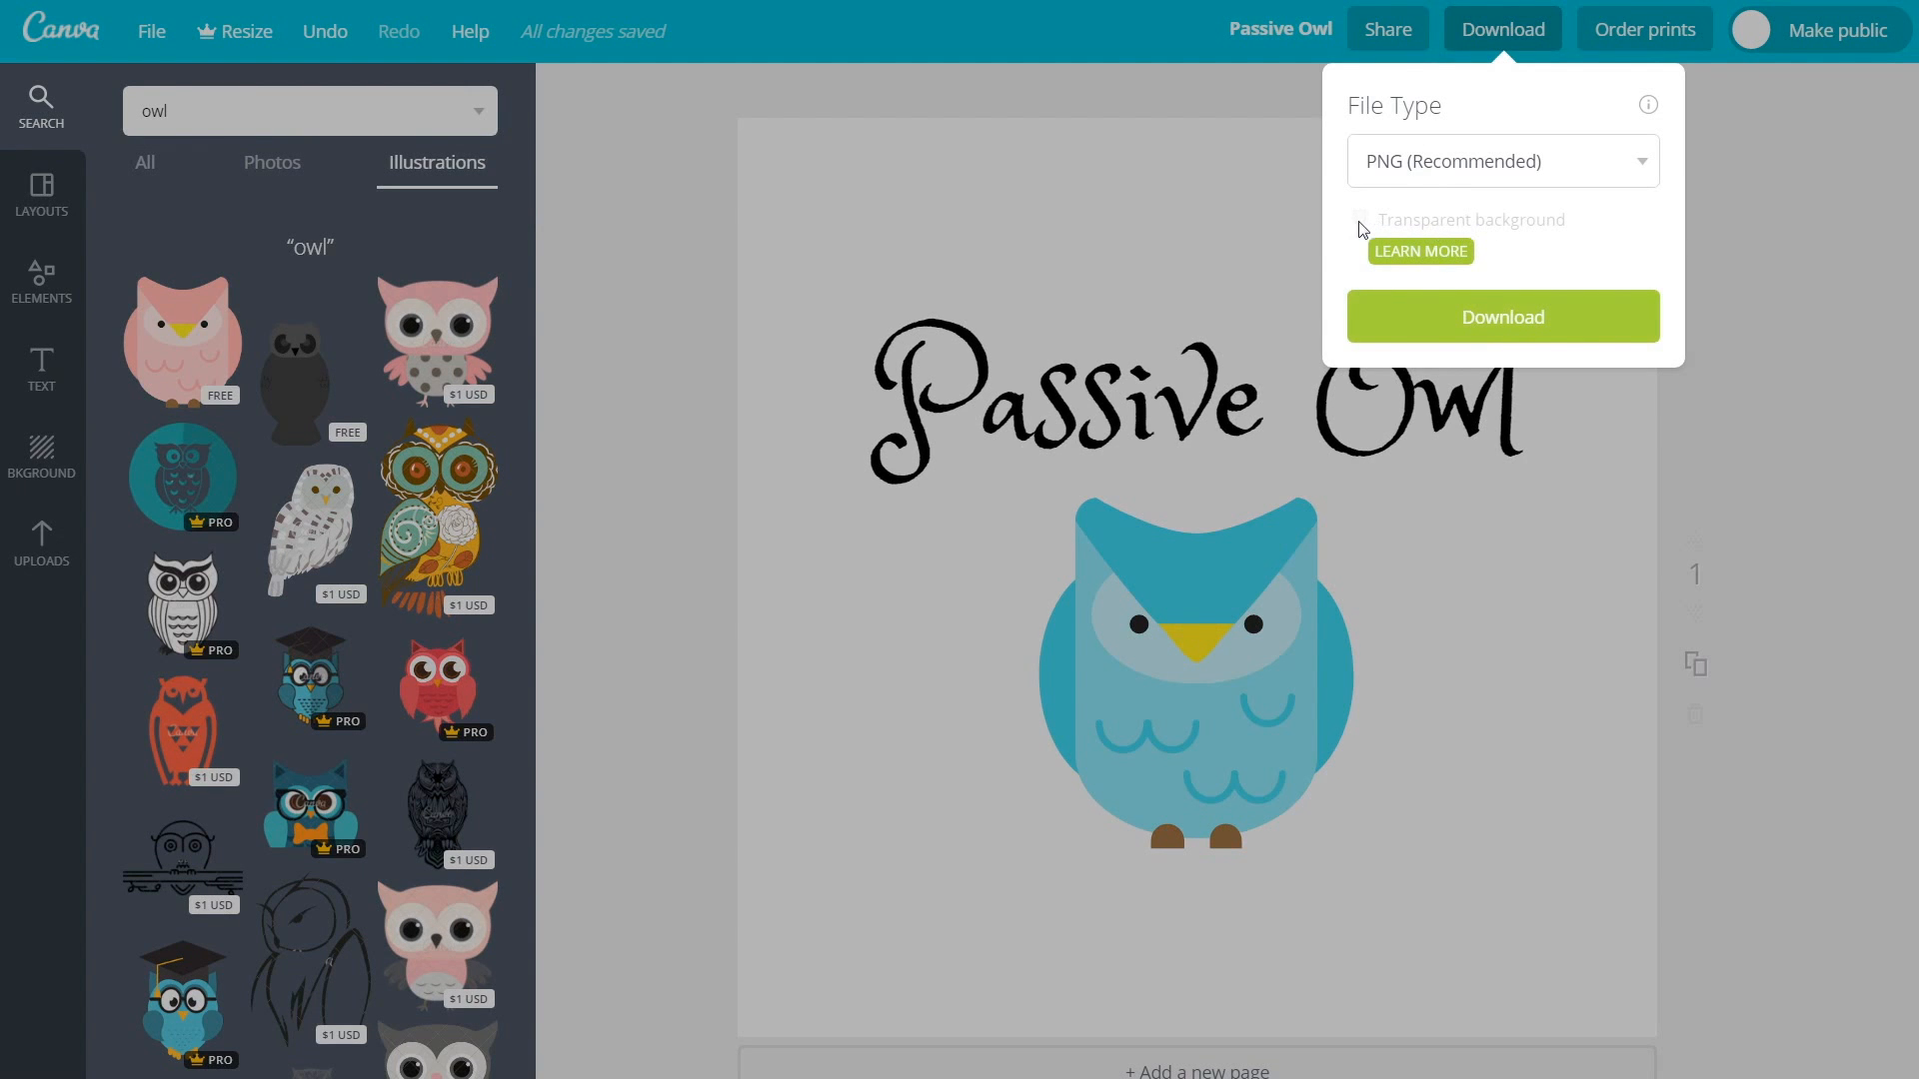
left_click(1418, 250)
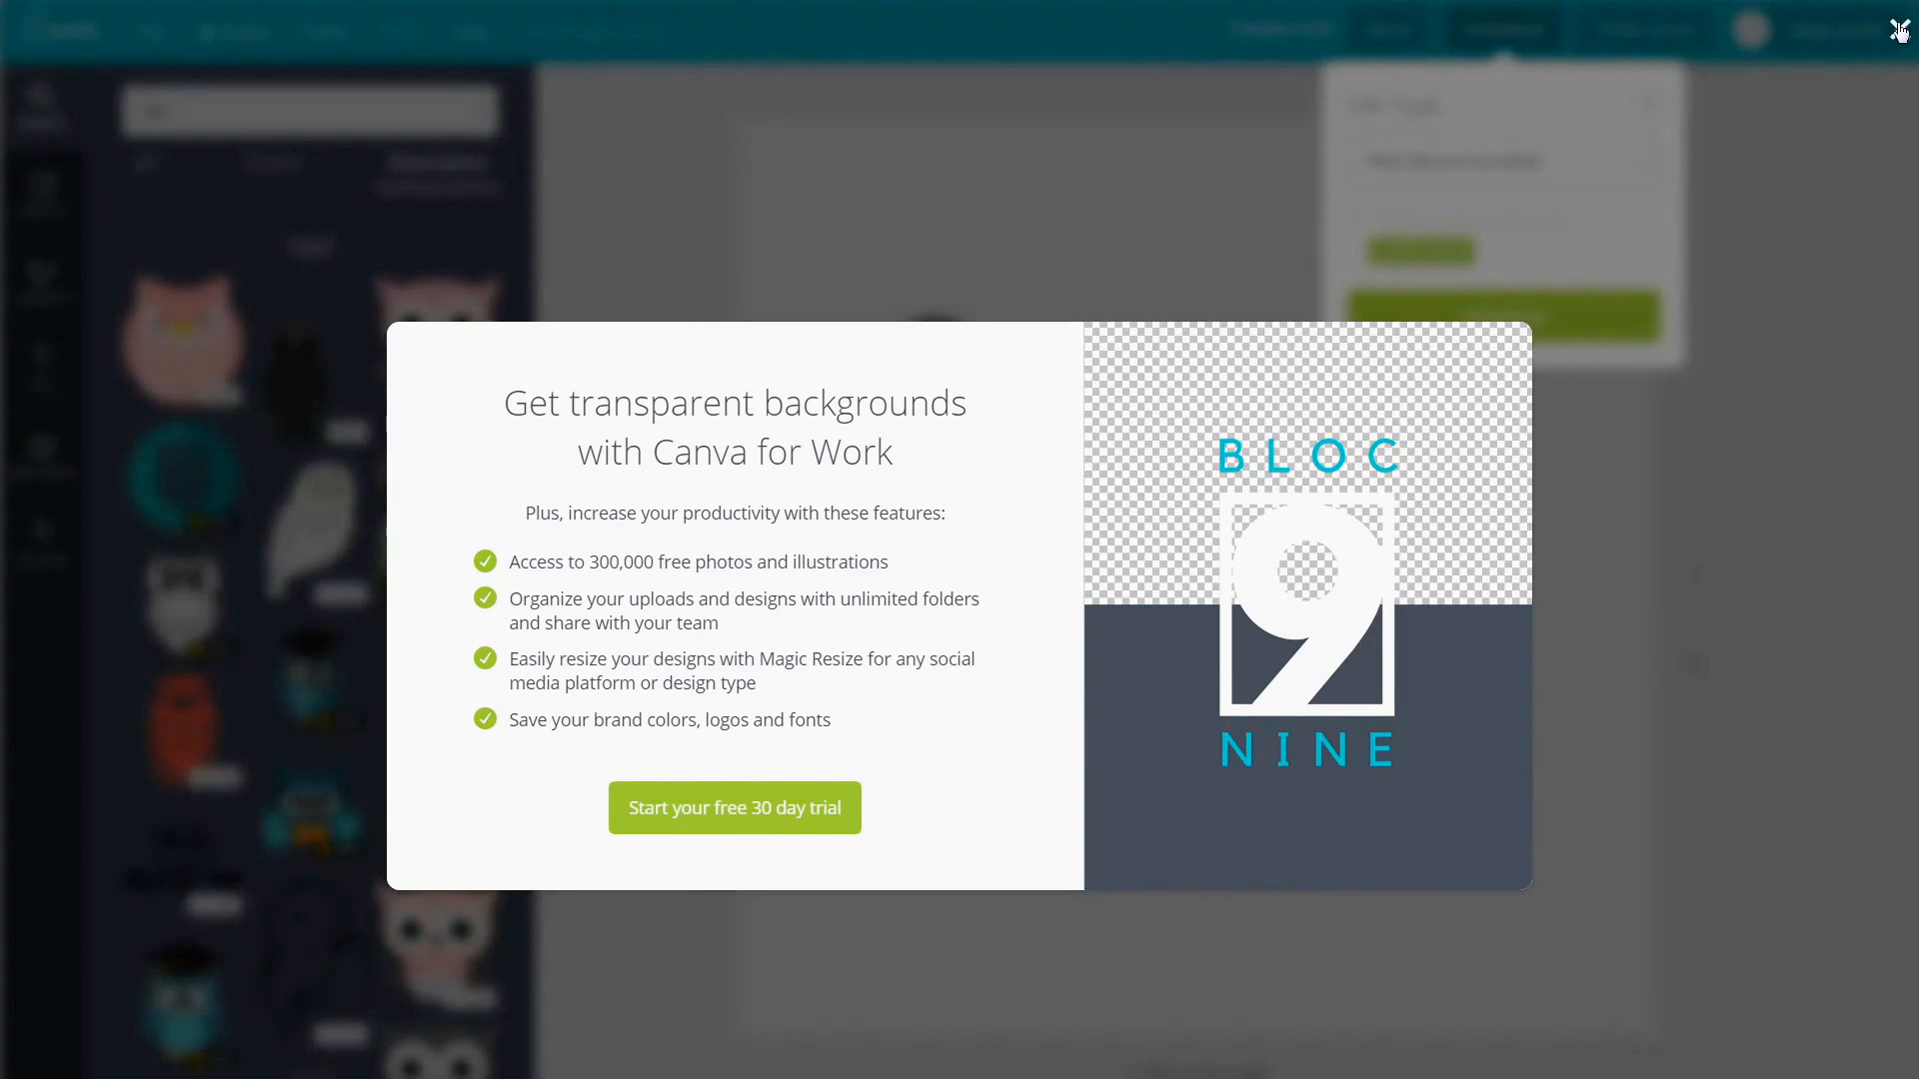
left_click(1898, 30)
left_click(989, 183)
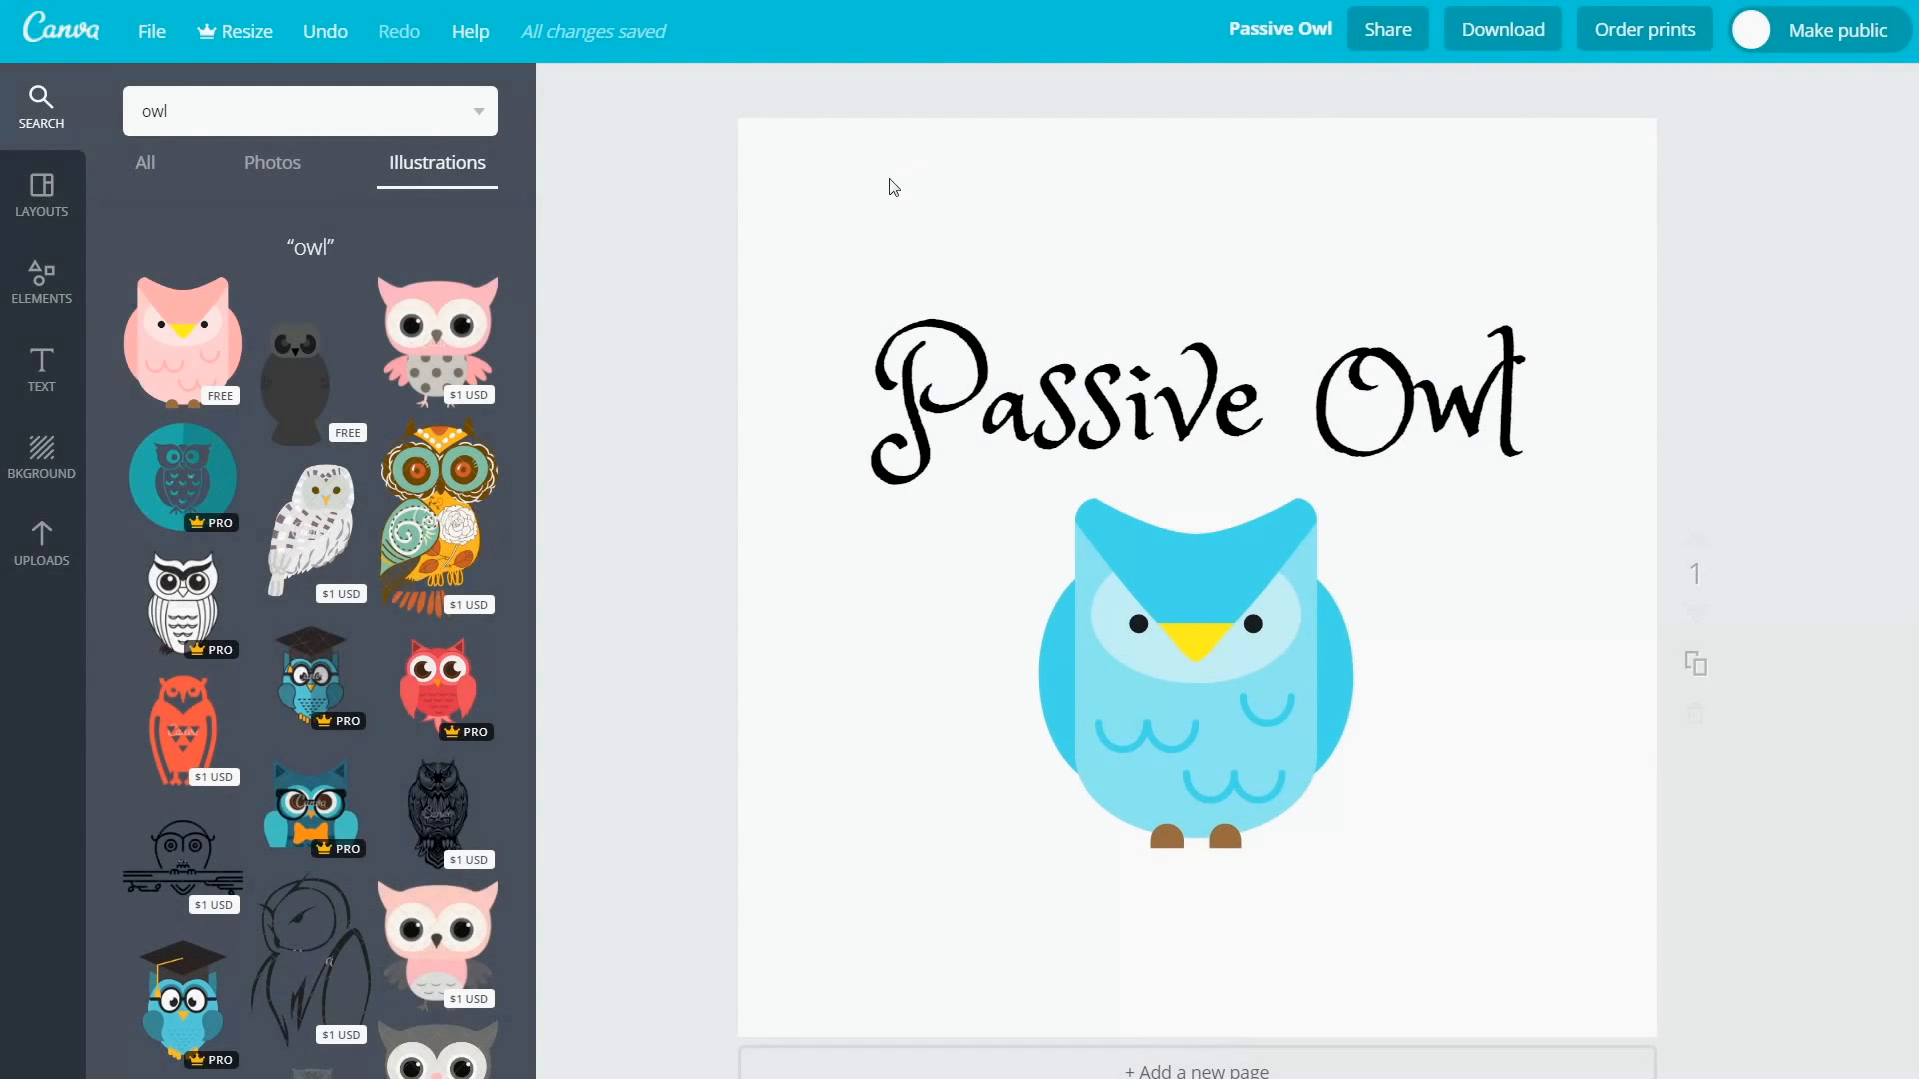
left_click(1505, 32)
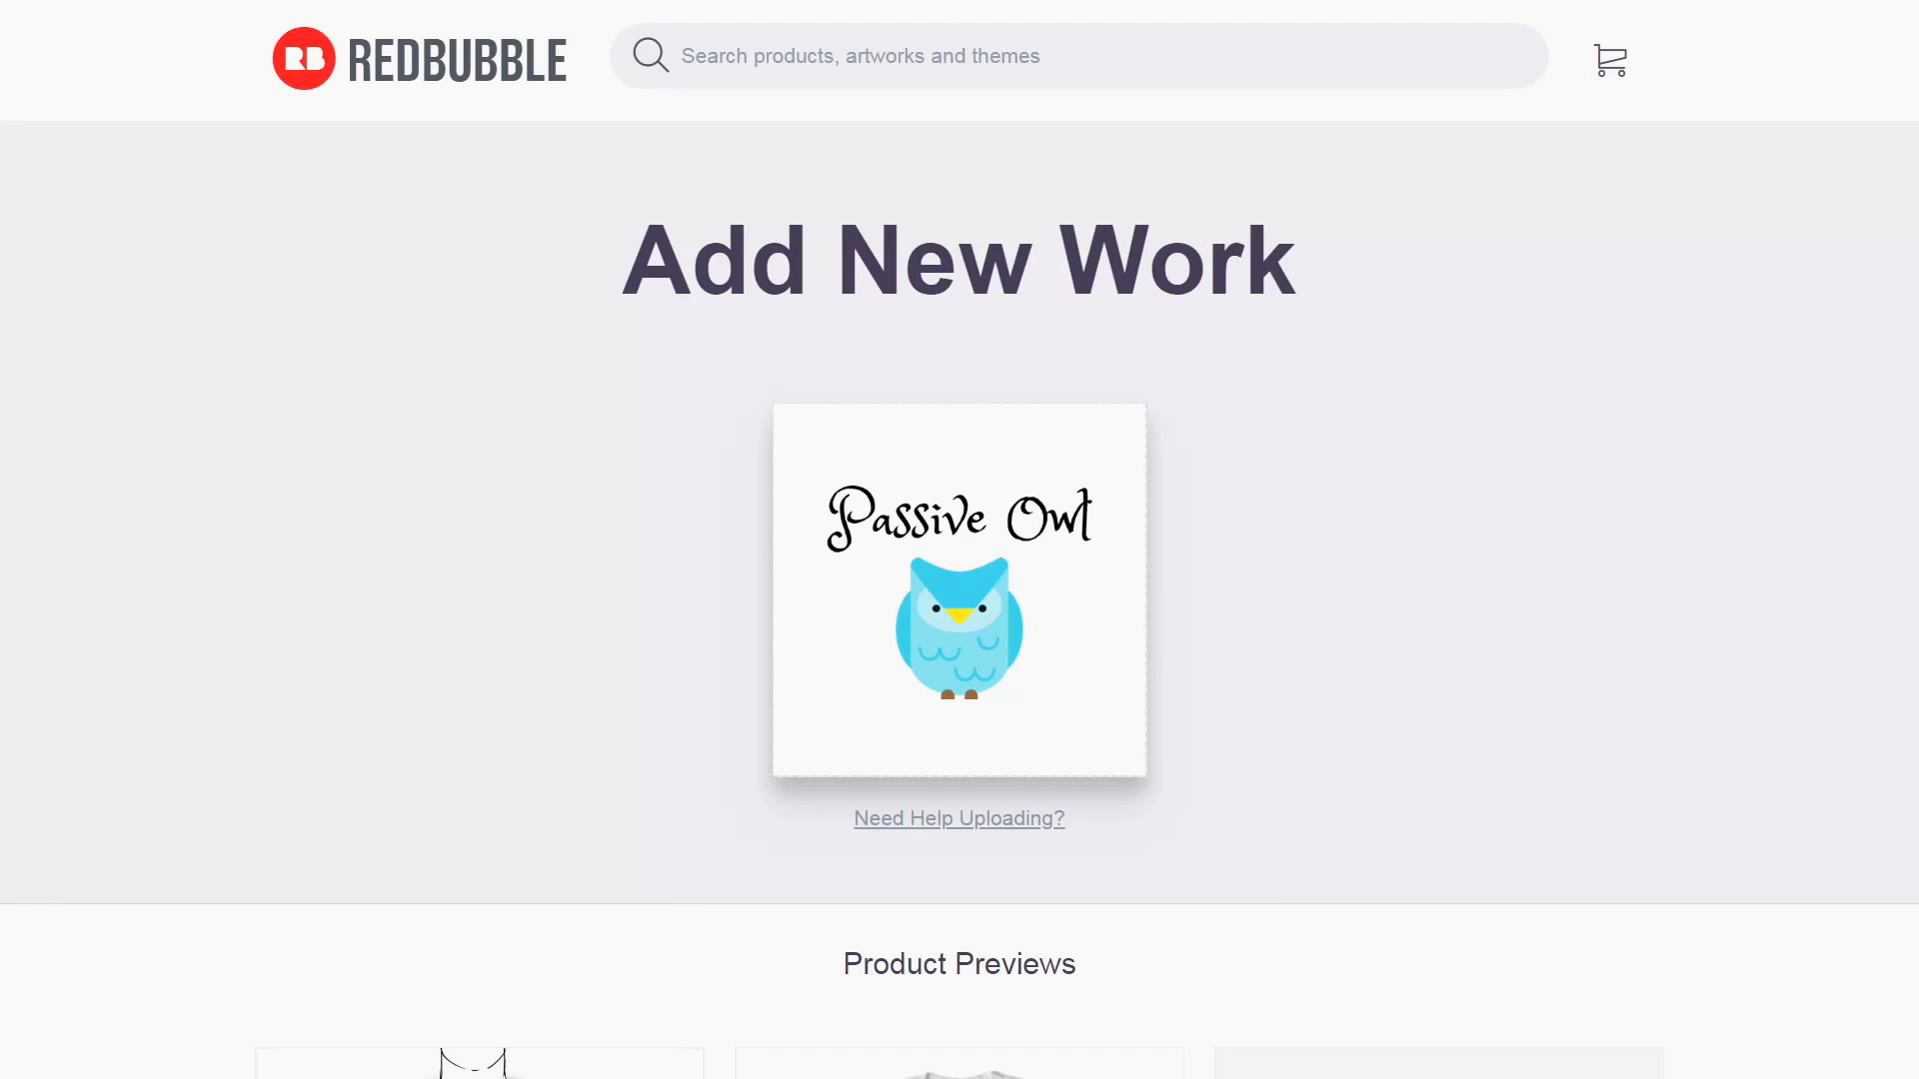
Step: On Redbubble's Add New Work page, set the Standard Print Clothing T-shirt to black and move the design up in its print area
scroll(369, 424, "down", 3)
scroll(379, 426, "down", 3)
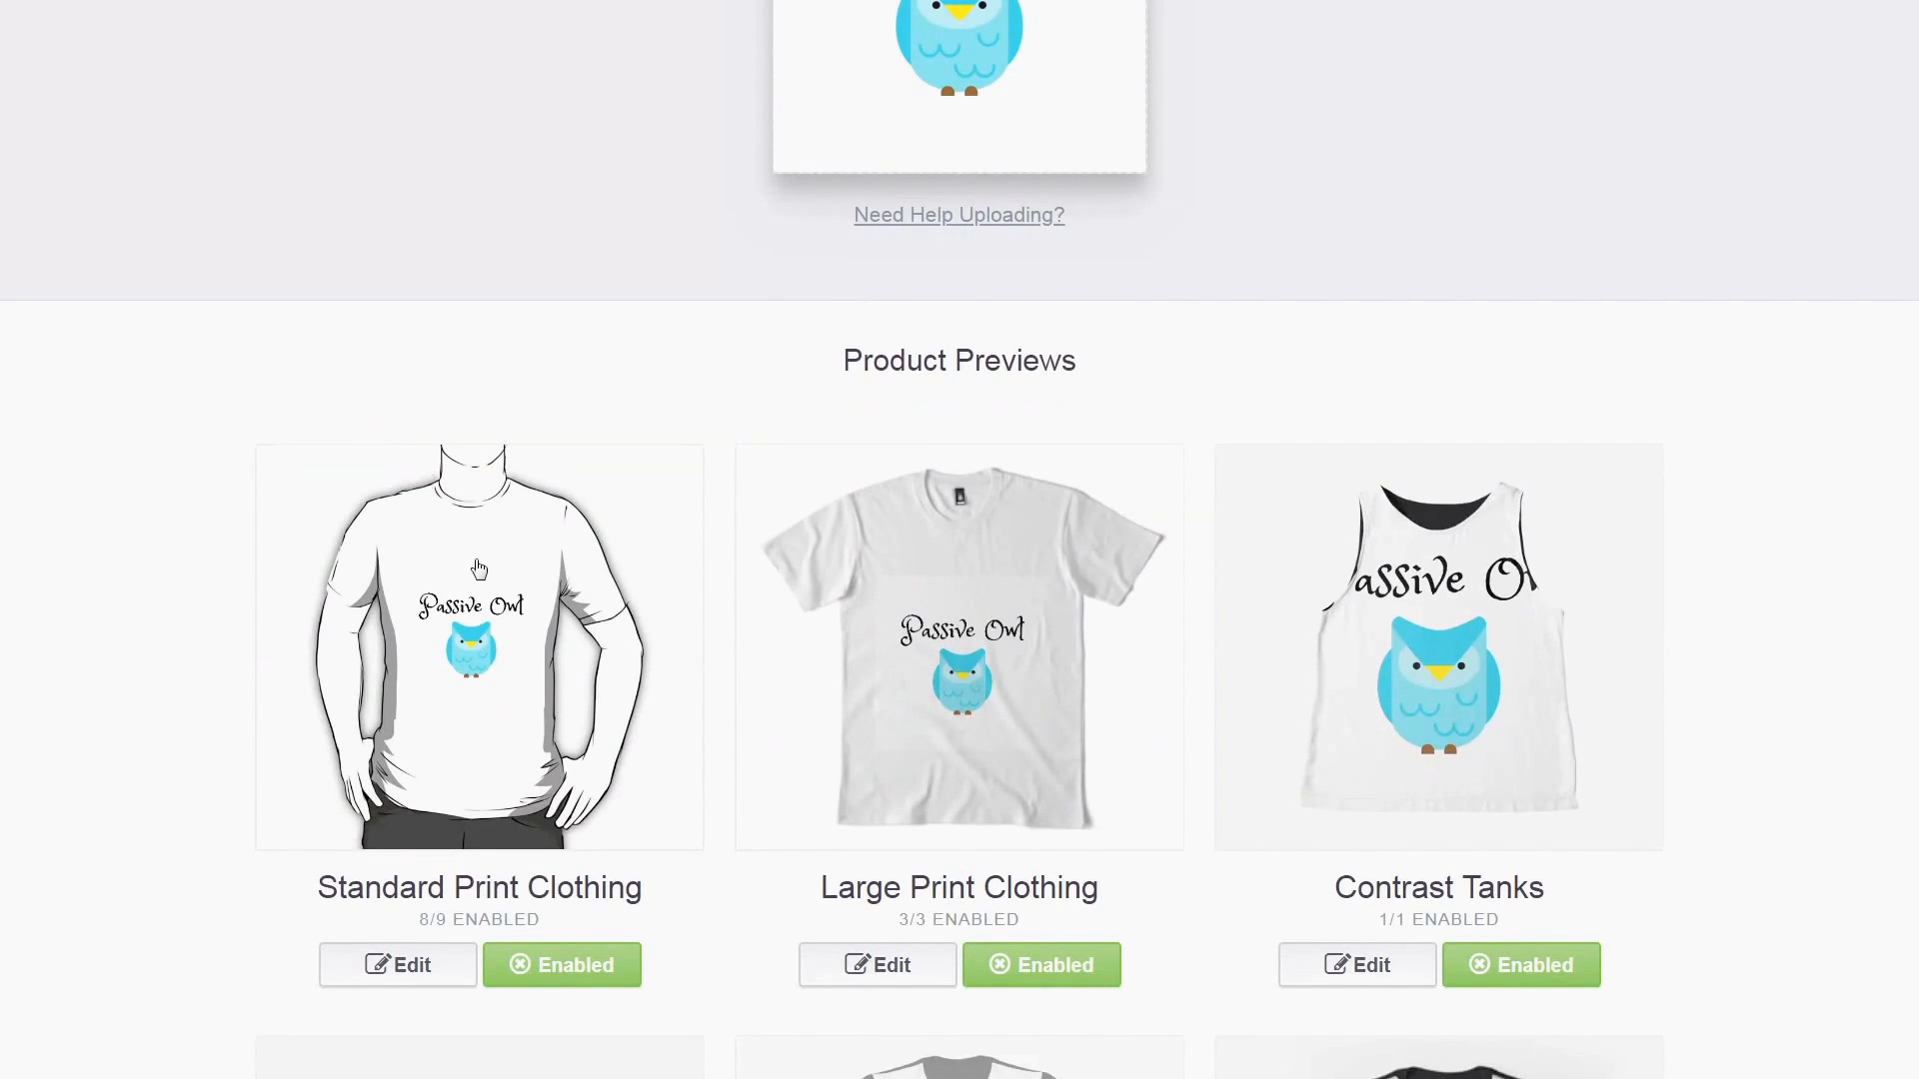
scroll(481, 569, "down", 2)
scroll(481, 578, "down", 4)
left_click(1376, 814)
left_click_drag(762, 788, 752, 771)
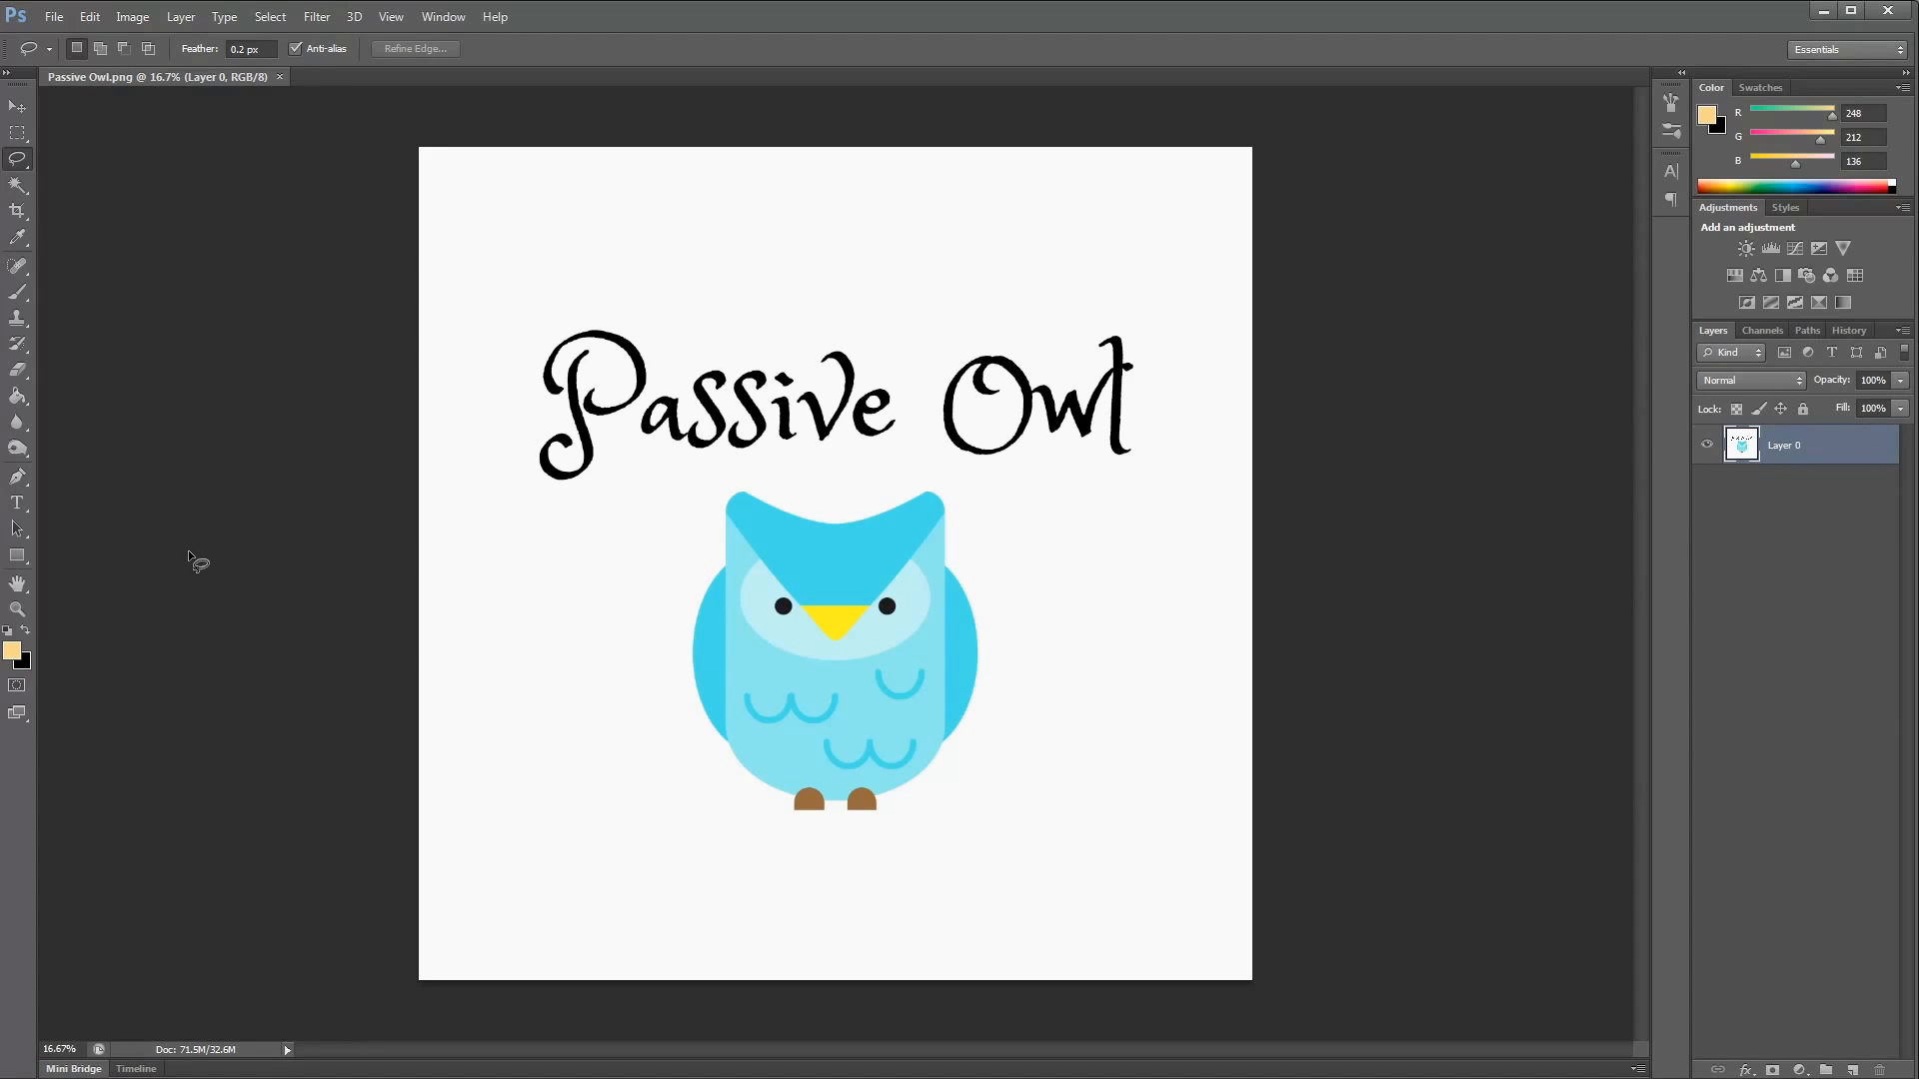
Step: In Photoshop, add a new blank layer to the Passive Owl image and place it beneath the artwork layer
left_click(18, 185)
left_click(181, 17)
mouse_move(264, 42)
left_click(428, 39)
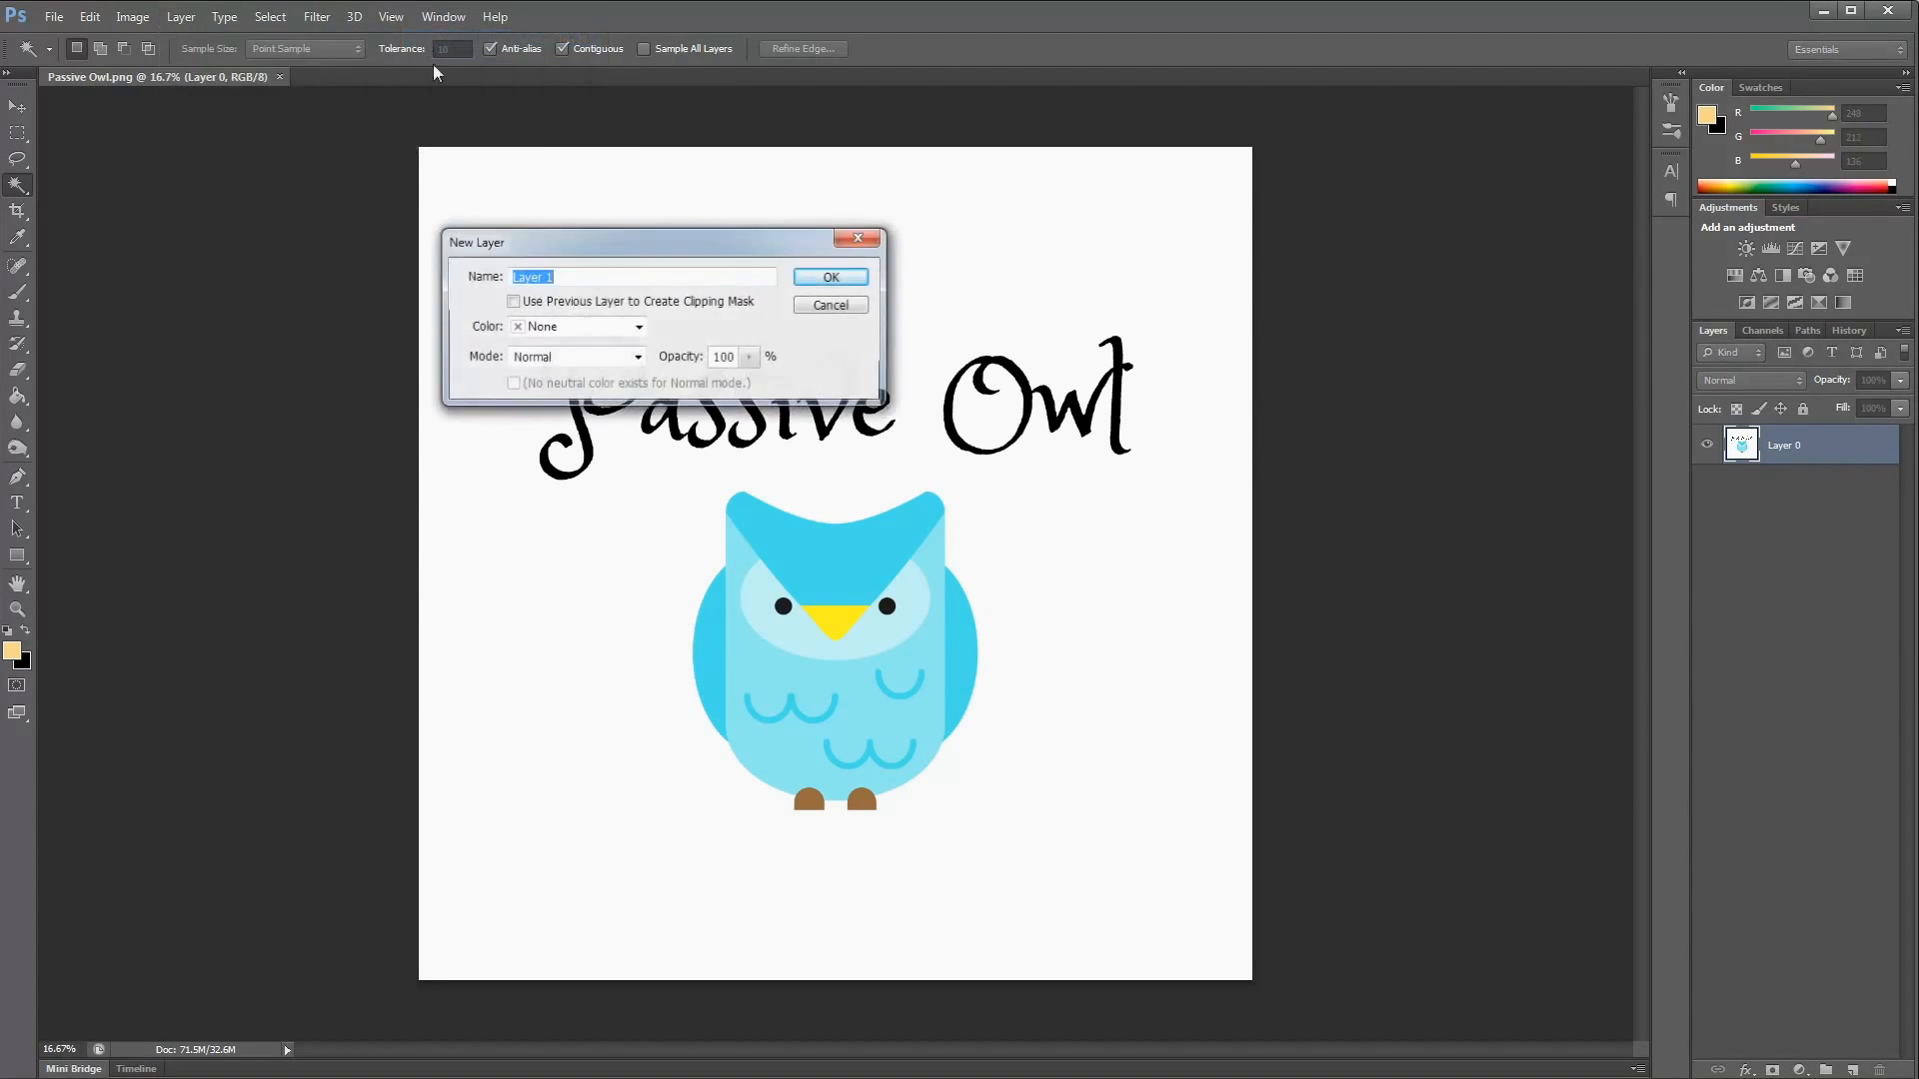
left_click(834, 267)
left_click_drag(1806, 441, 1812, 485)
Step: Delete the white background around the artwork and inside the letter O of Layer 0 using the Magic Wand
left_click(1783, 447)
left_click(729, 243)
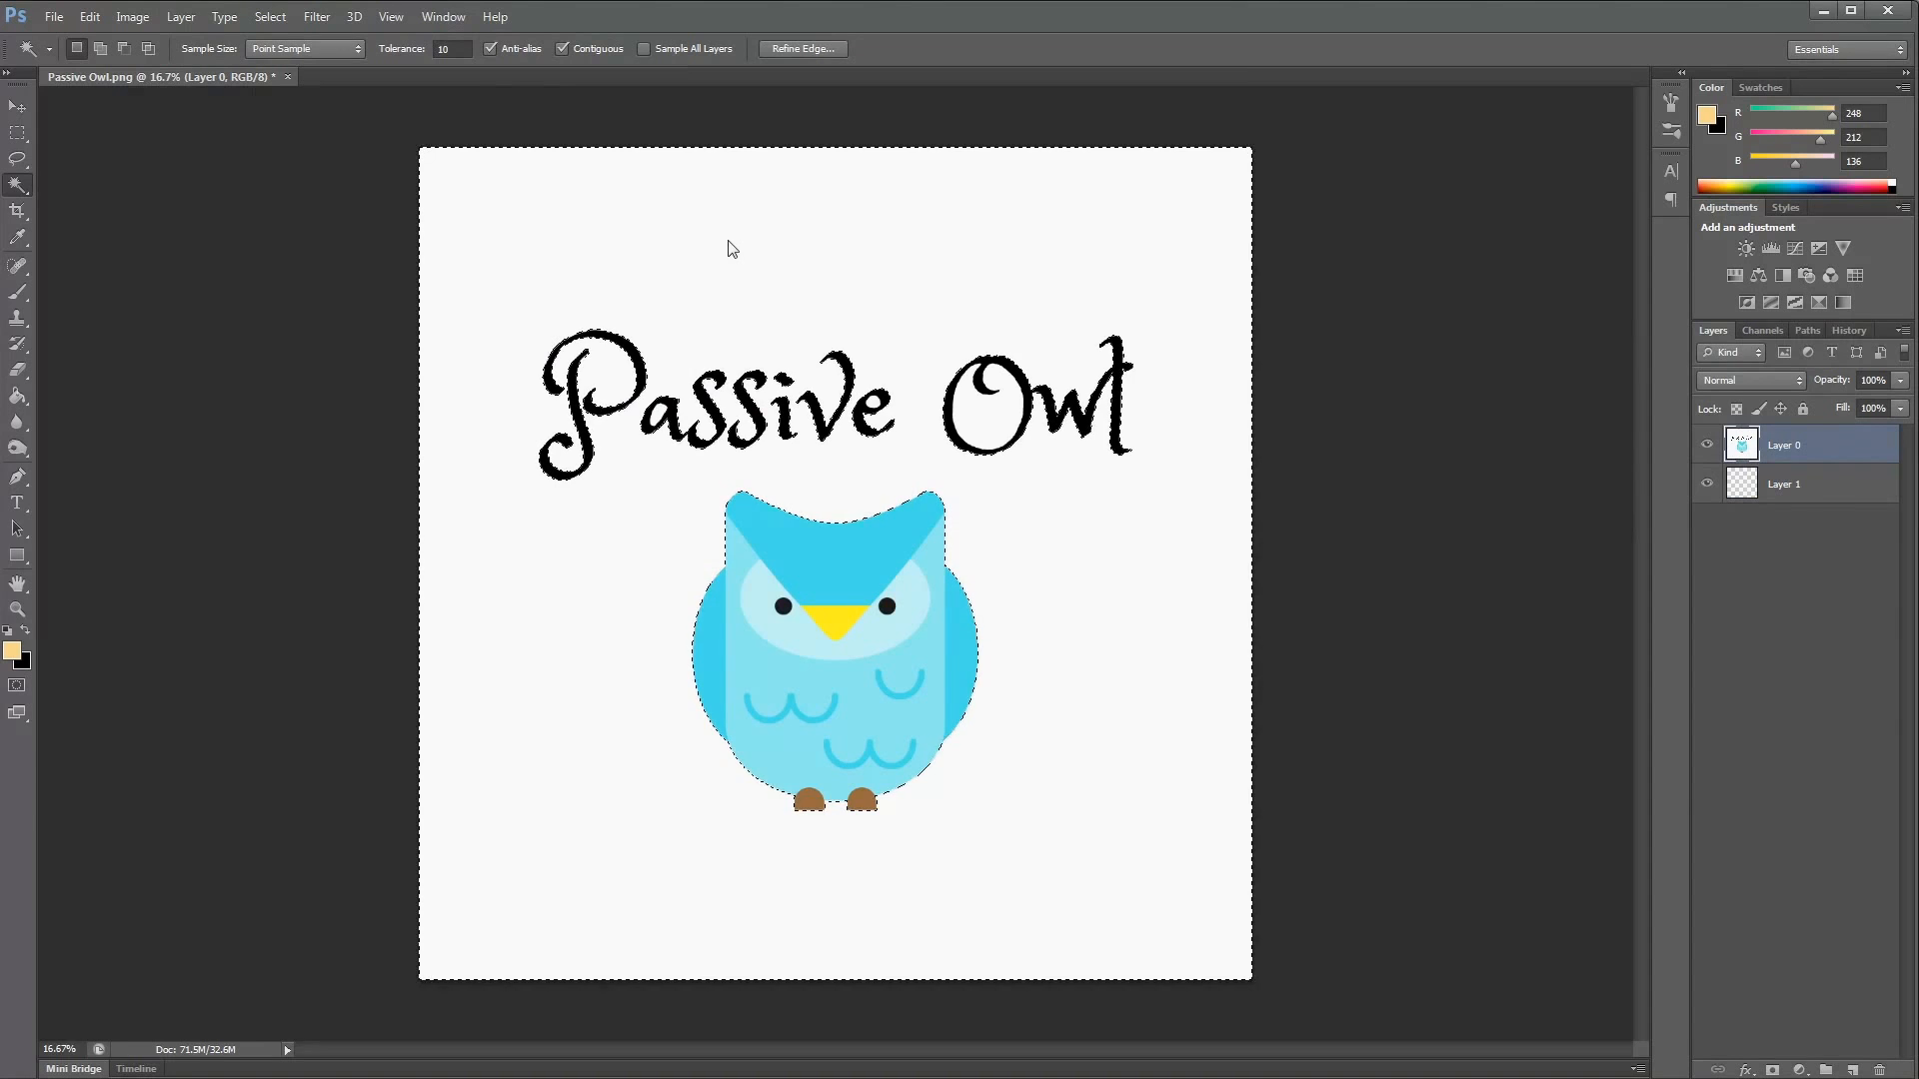
key("Delete")
key("ctrl+d")
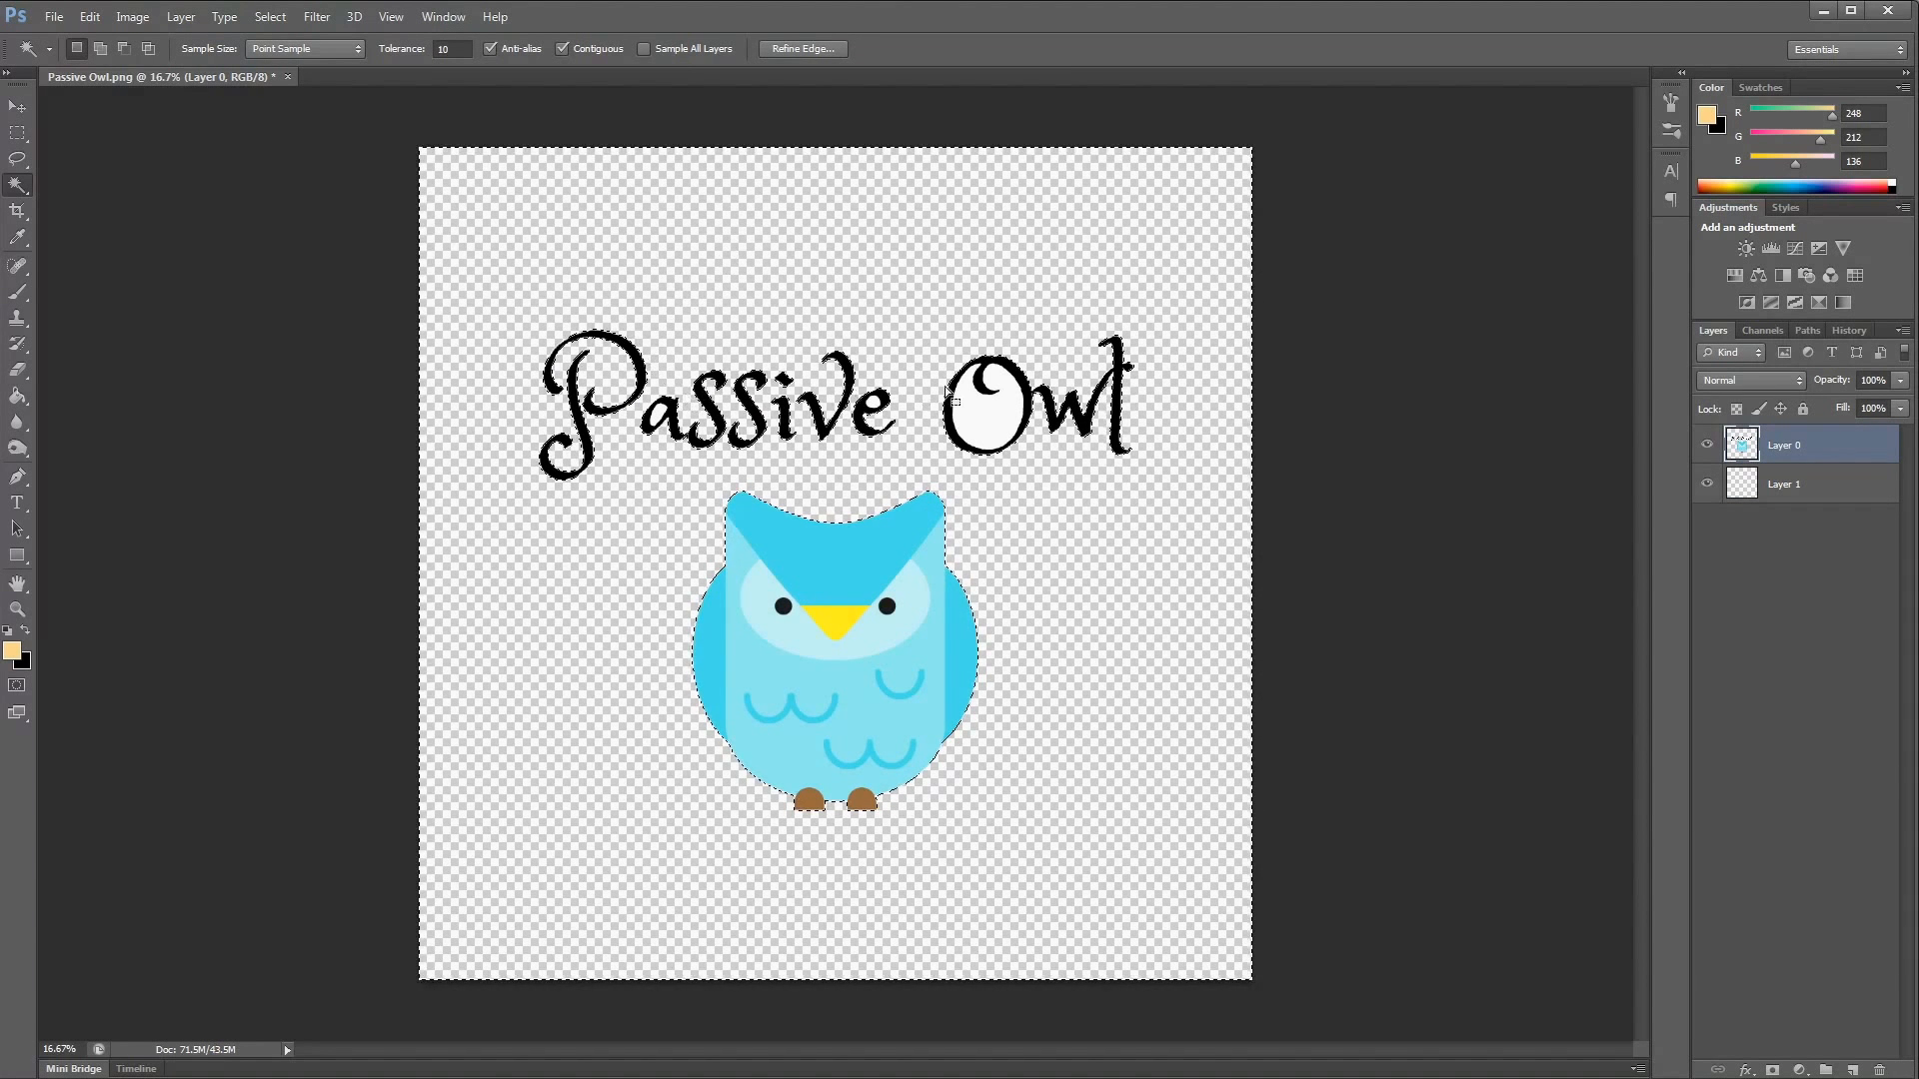
left_click(995, 421)
key("Delete")
key("ctrl+d")
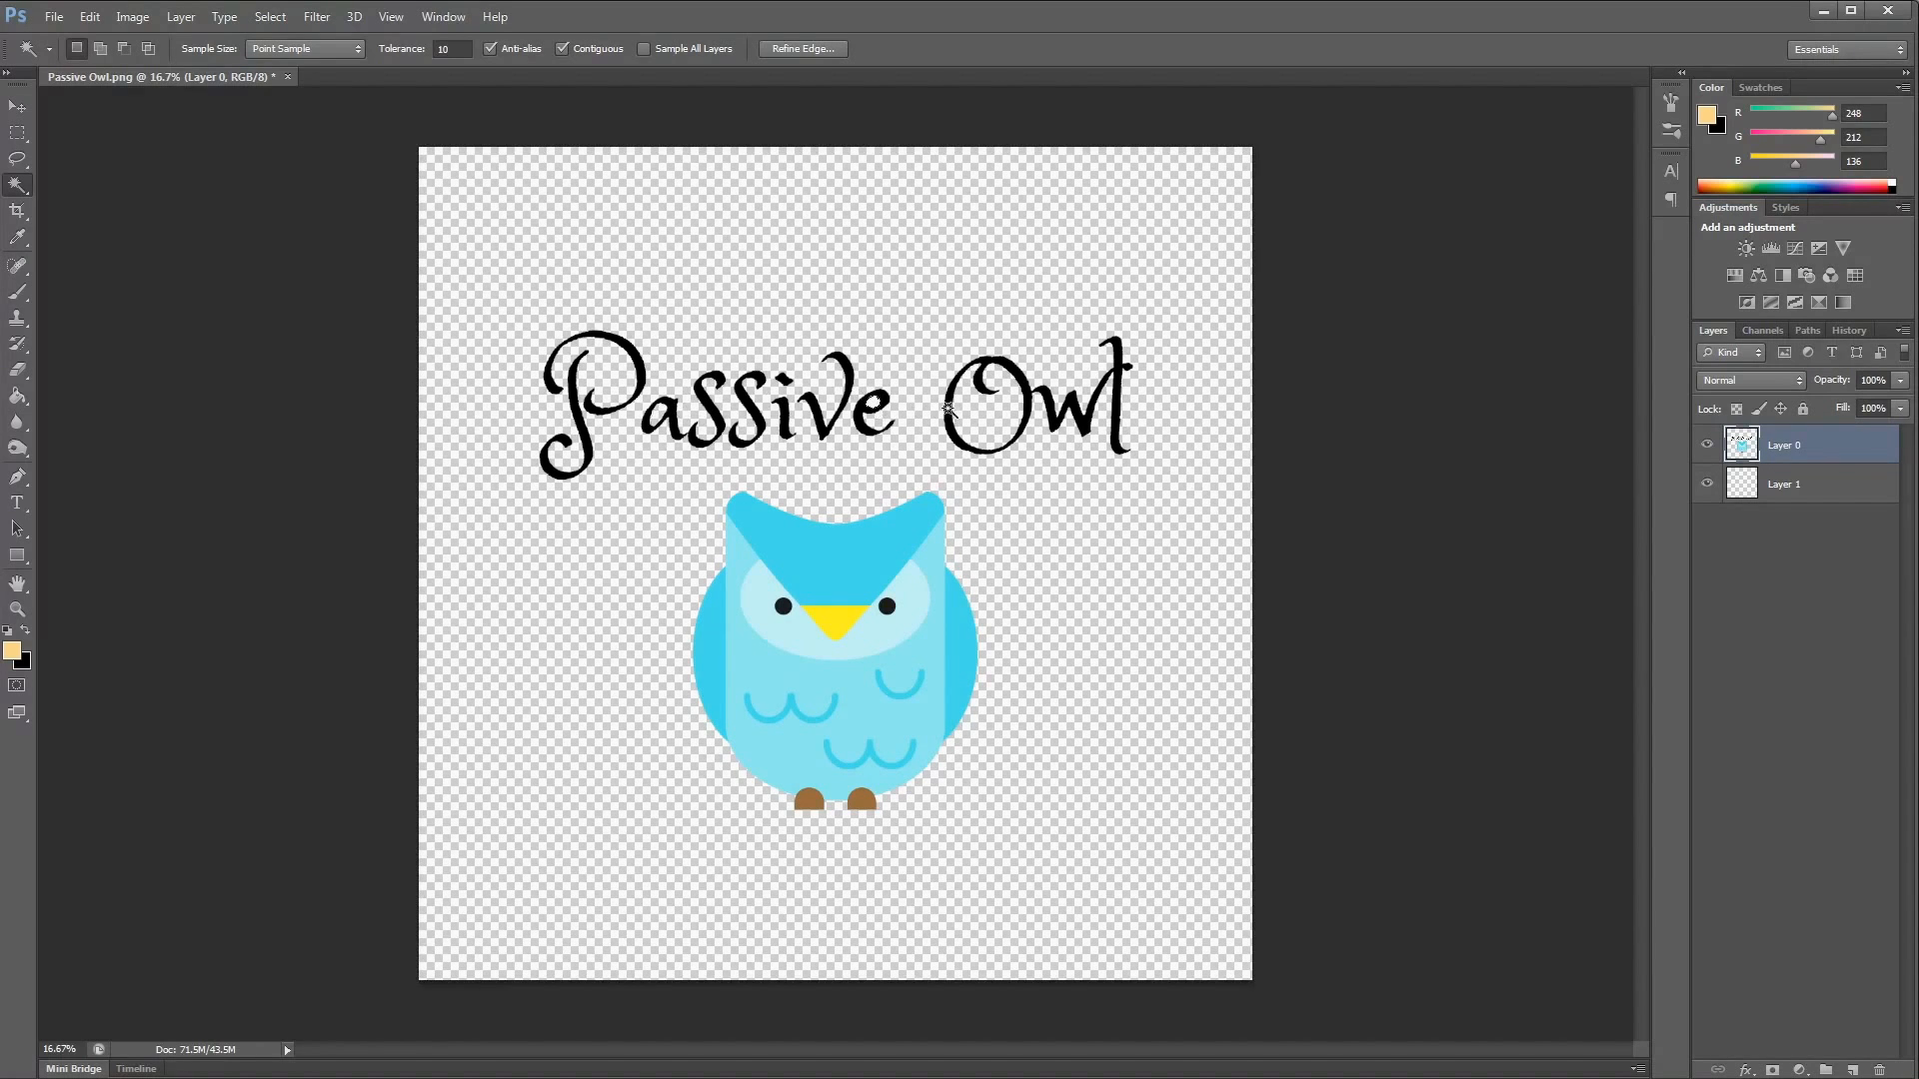
Step: Fill the blank layer beneath the artwork with the light orange foreground colour and raise its lightness to +13
left_click(17, 159)
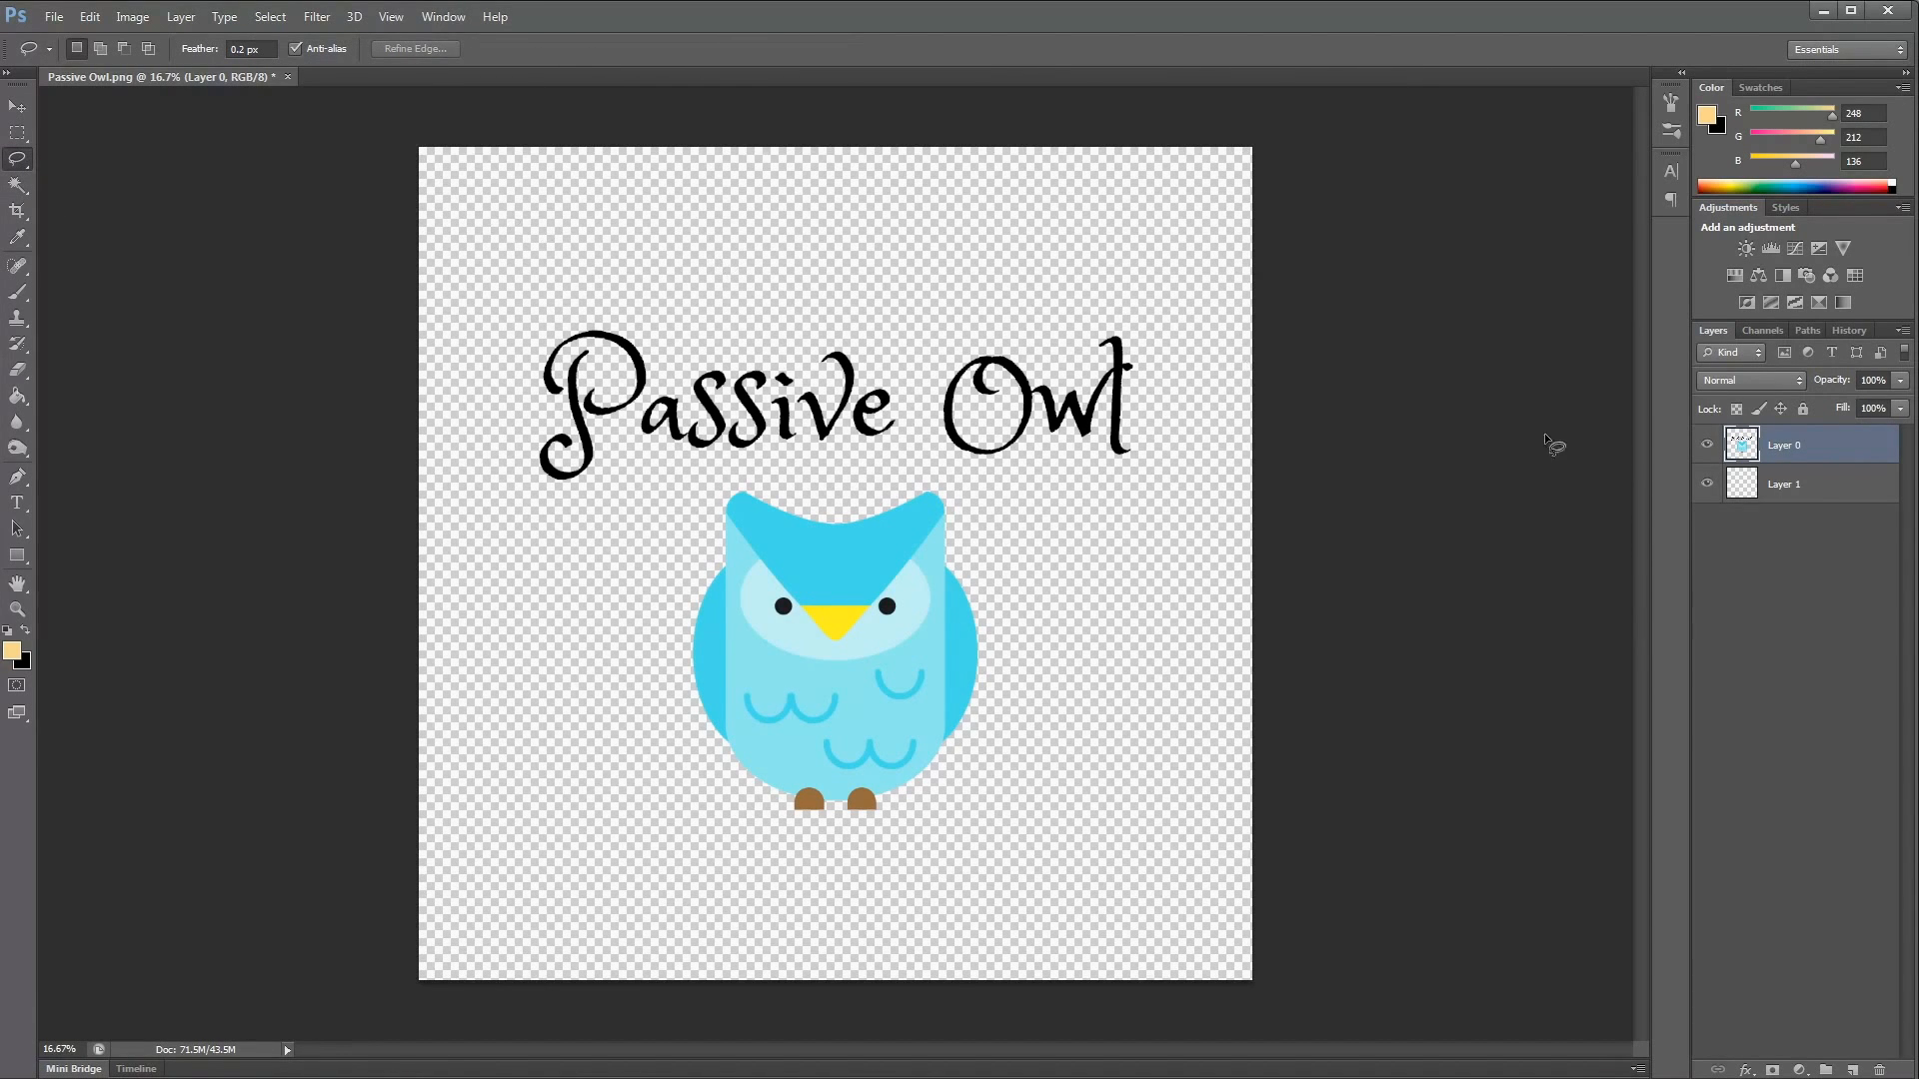
left_click(1798, 490)
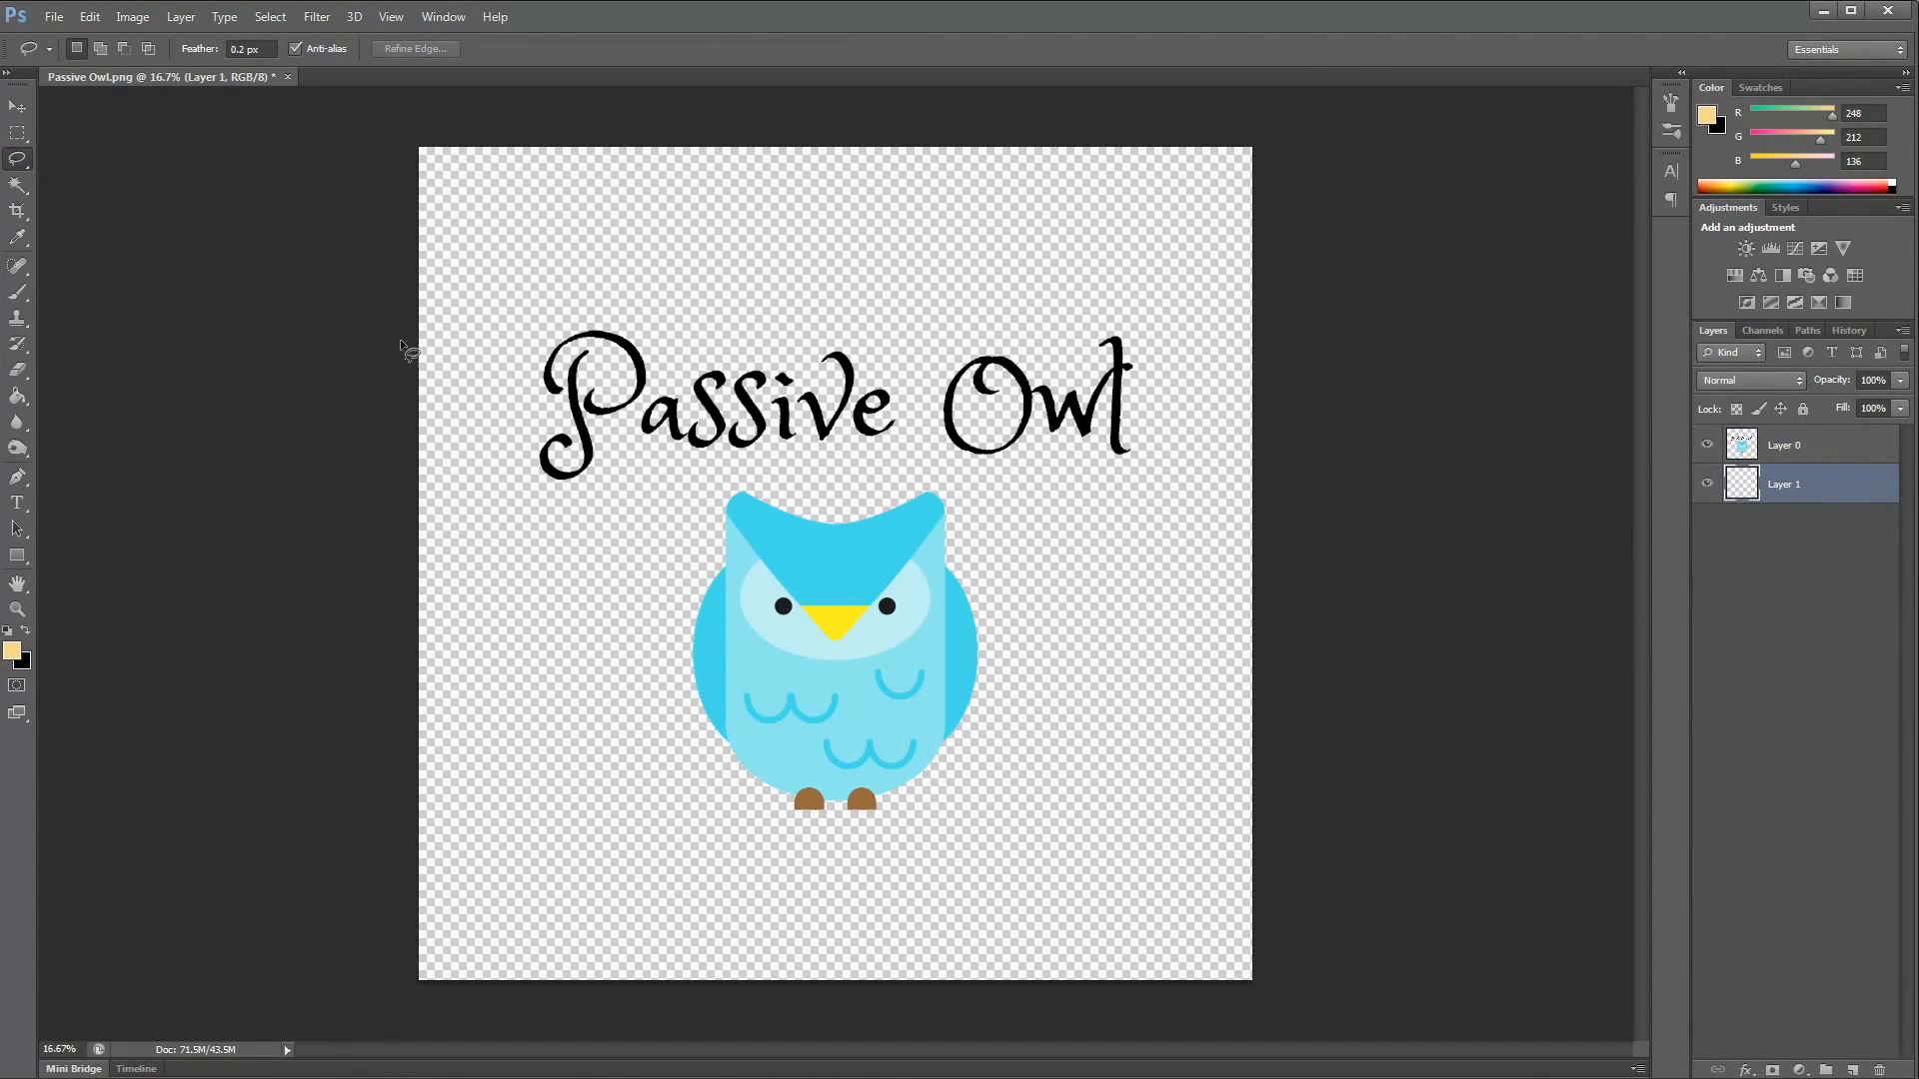
left_click(19, 403)
left_click(565, 544)
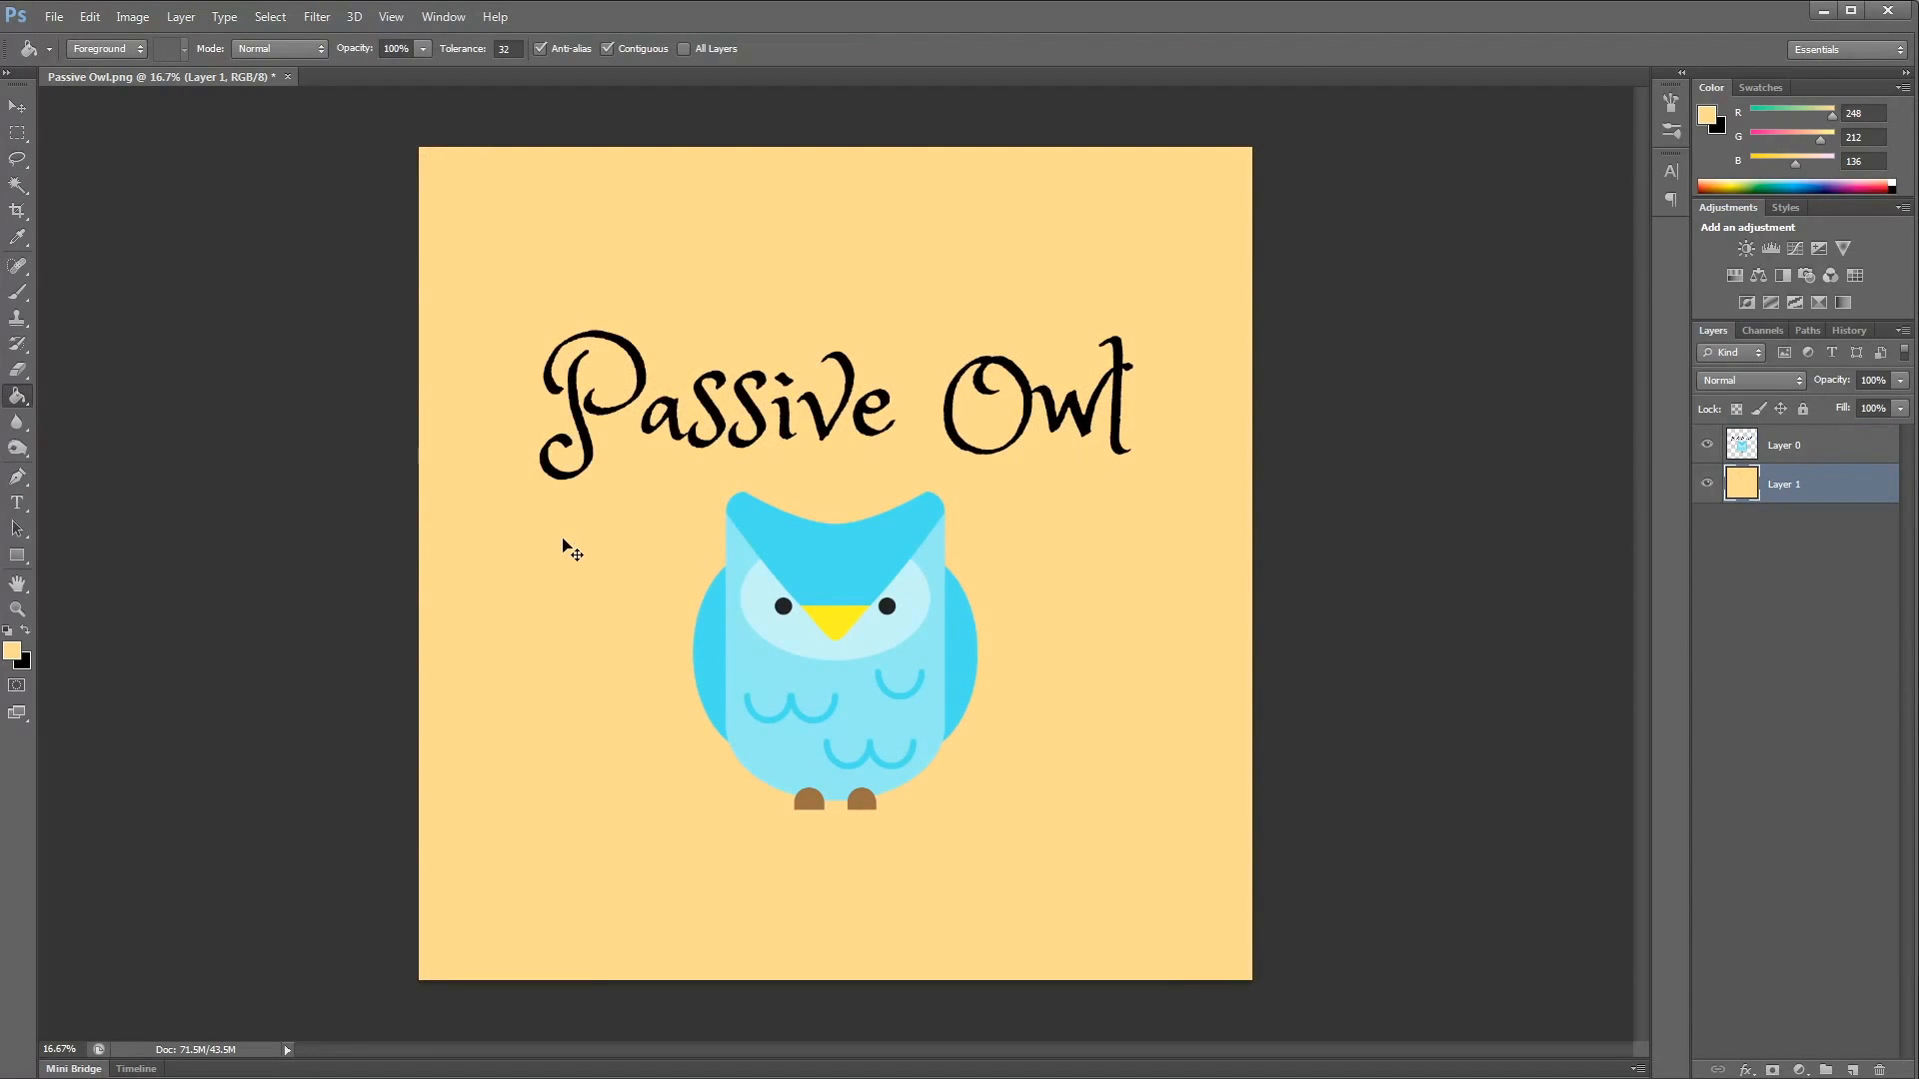
key("ctrl+u")
mouse_move(1526, 142)
left_mouse_down()
mouse_move(1499, 150)
mouse_move(1557, 147)
mouse_move(1429, 146)
mouse_move(1564, 147)
mouse_move(1538, 147)
left_mouse_up()
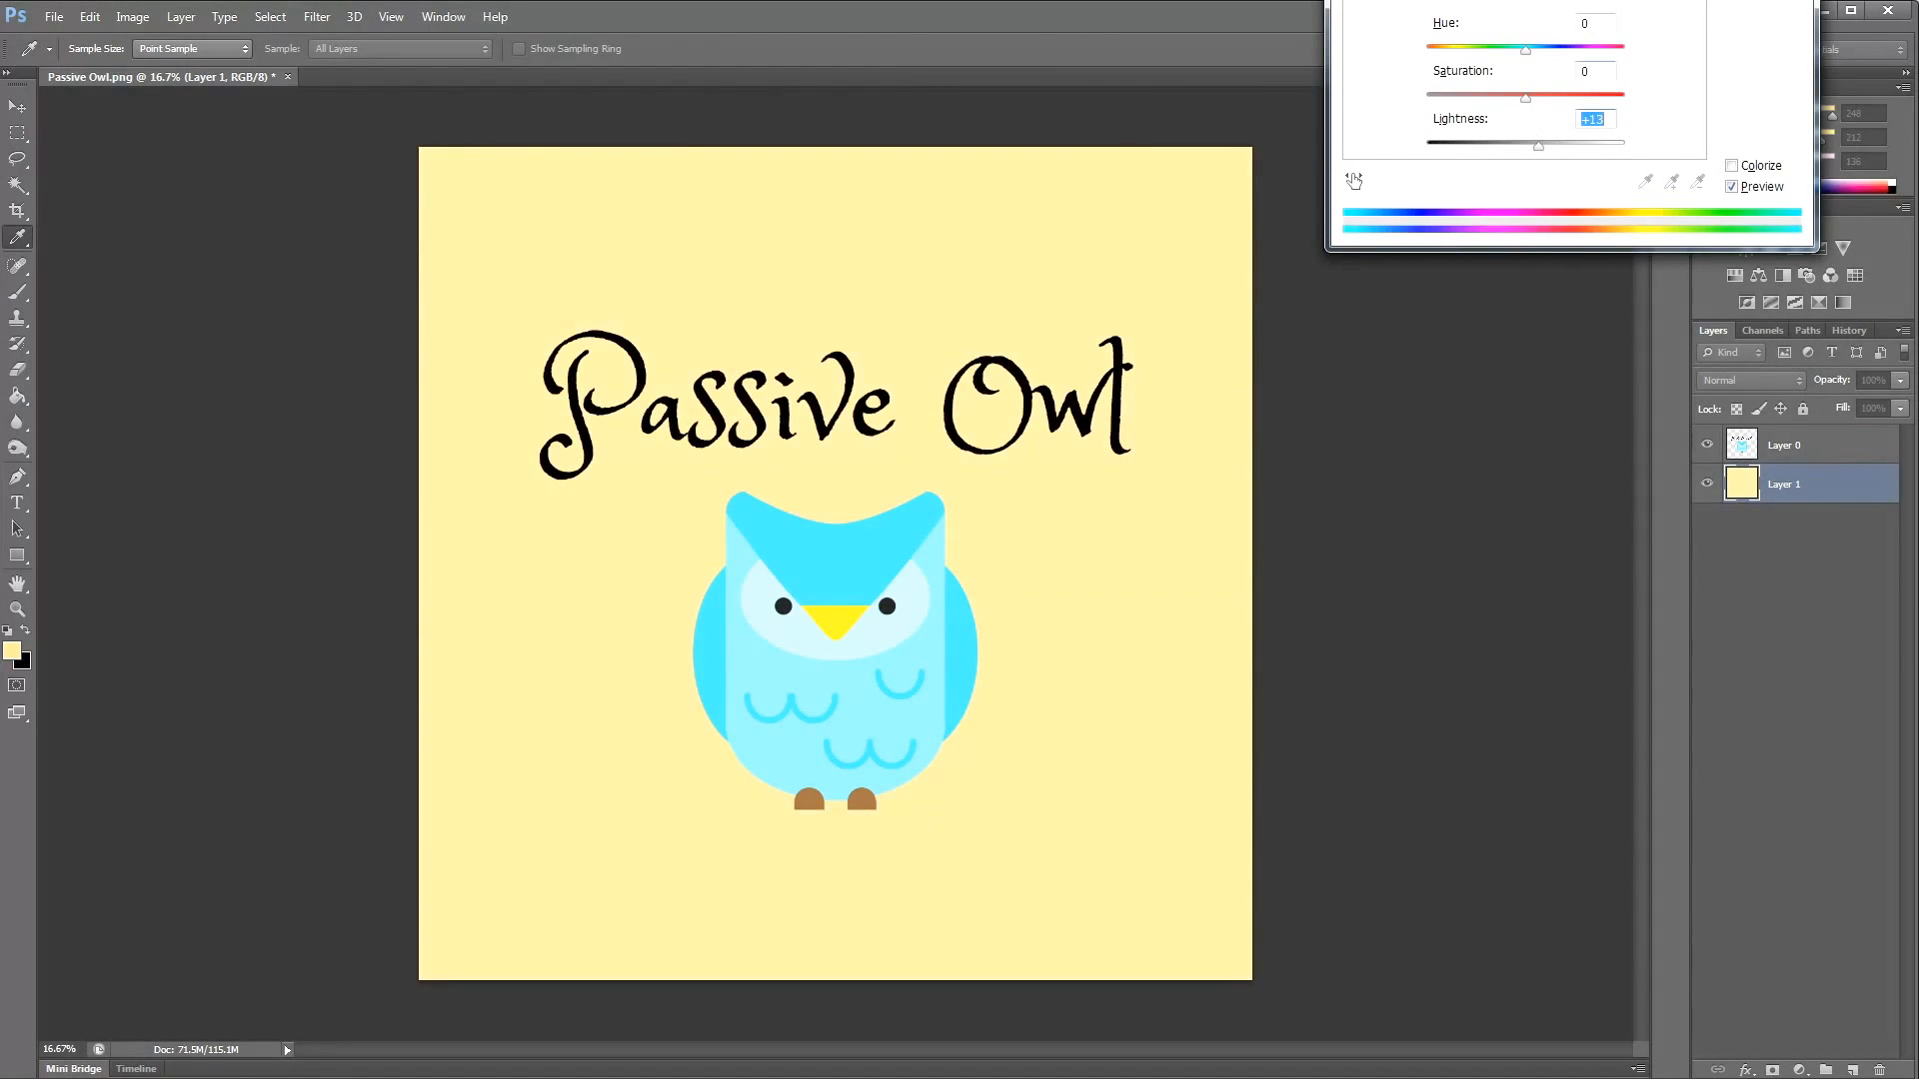
key("Return")
Step: Examine the edges of the "Passive Owl" lettering up close for leftover background, and fit the whole image on screen again
left_click(17, 608)
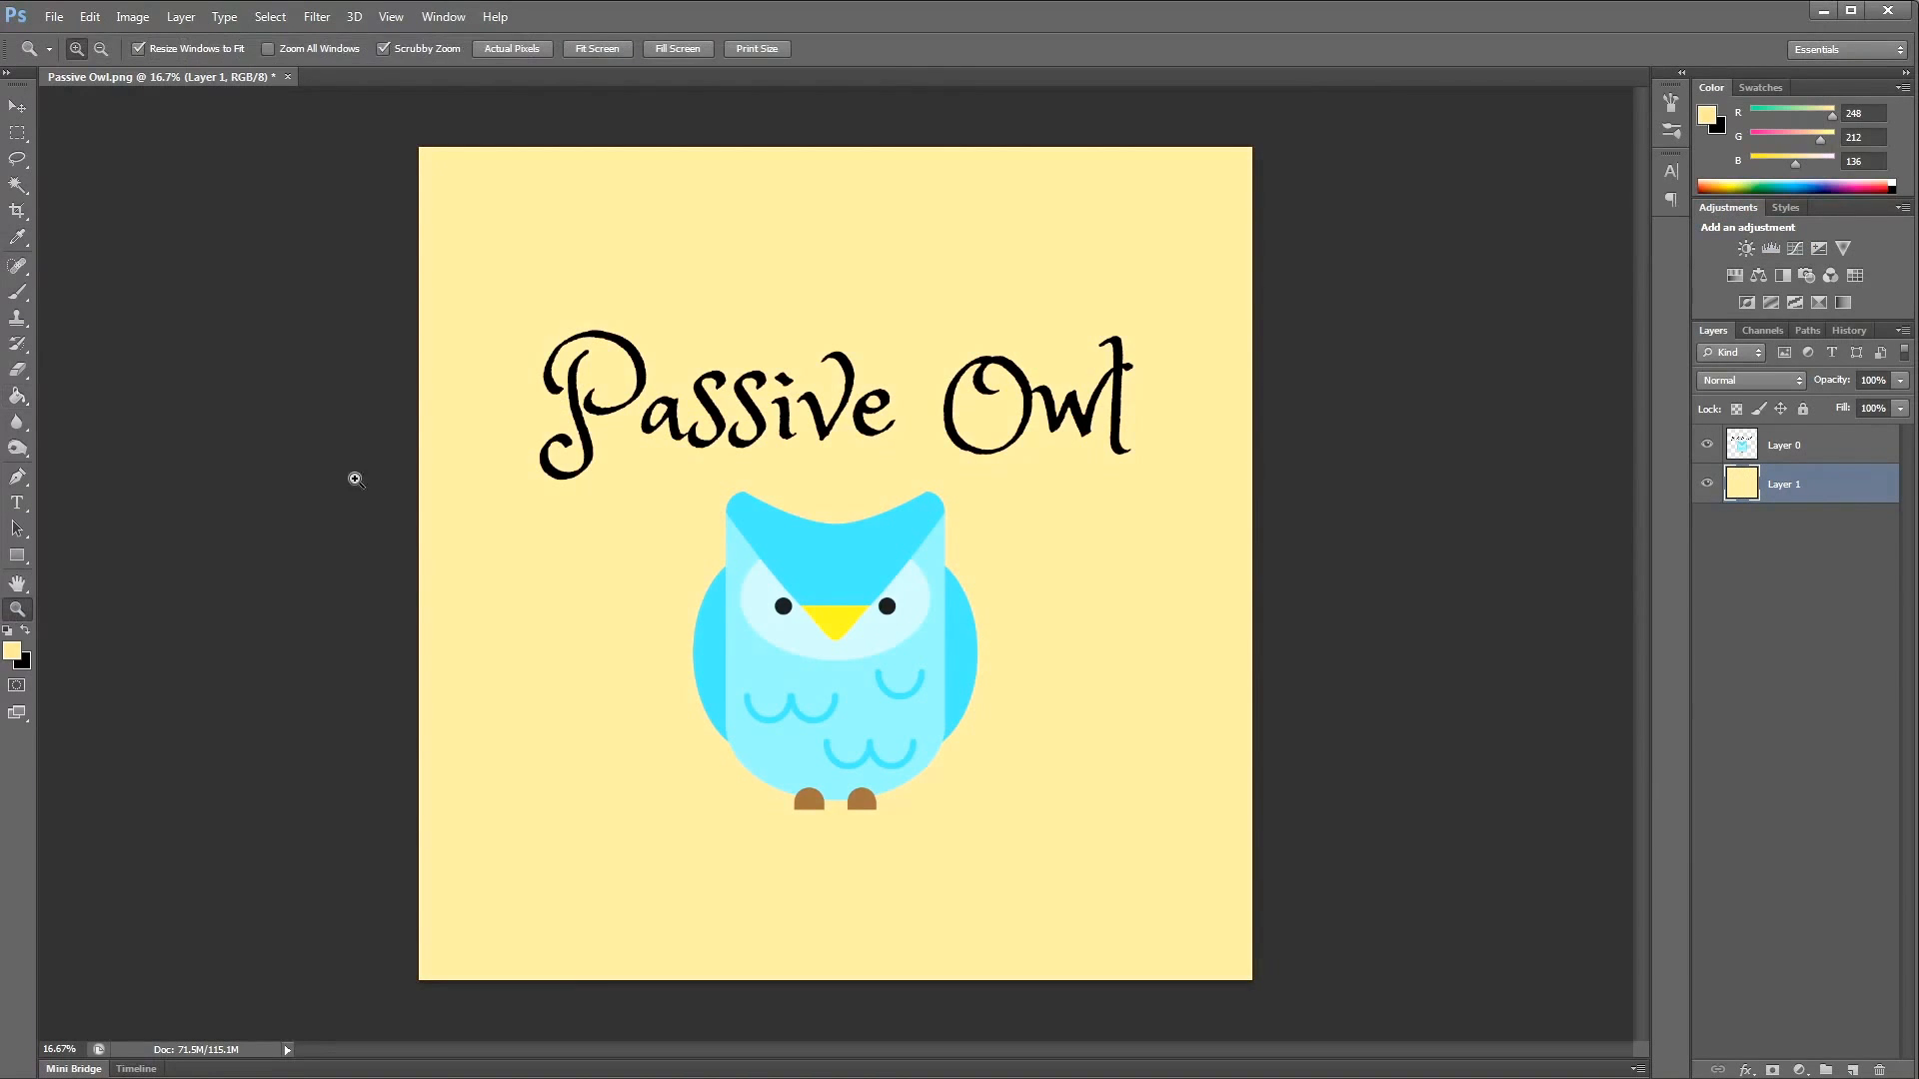
left_click(592, 350)
left_click(591, 350)
left_click(592, 350)
left_click(591, 349)
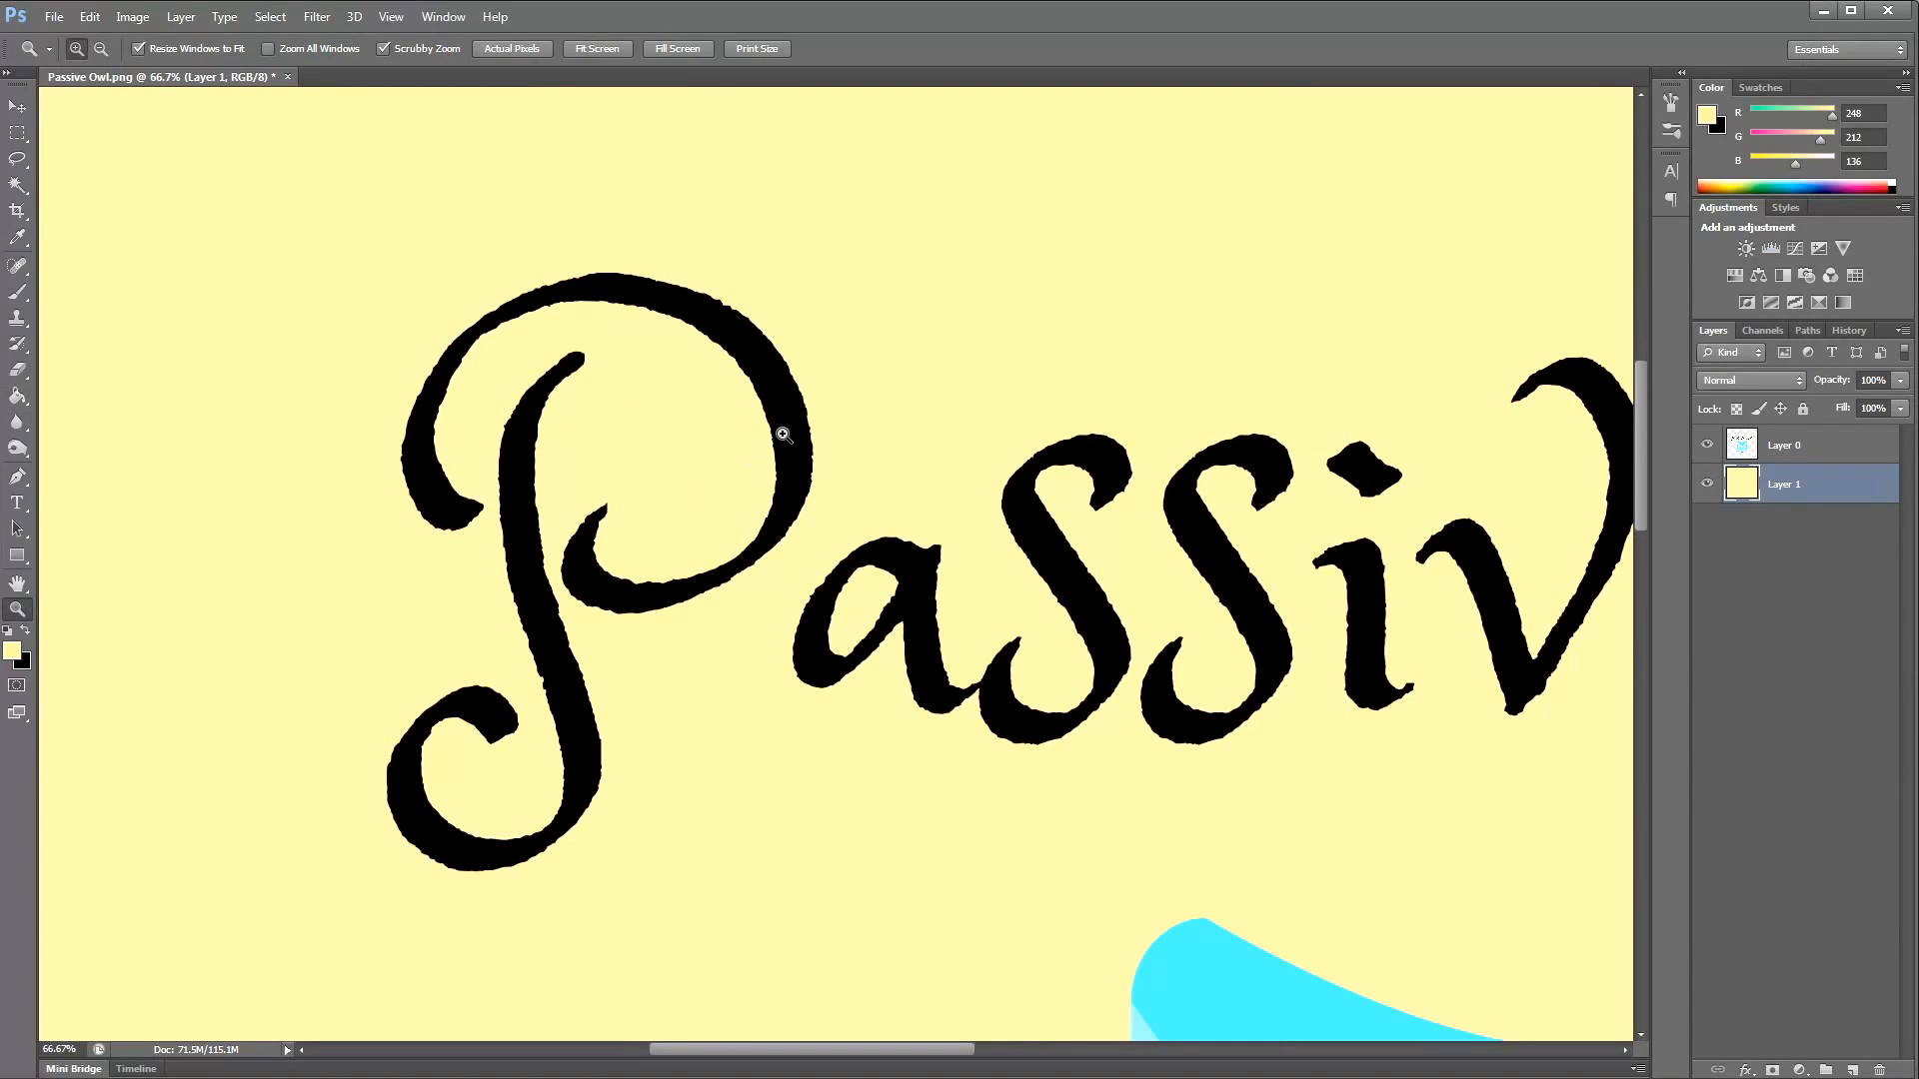
scroll(885, 569, "down", 1)
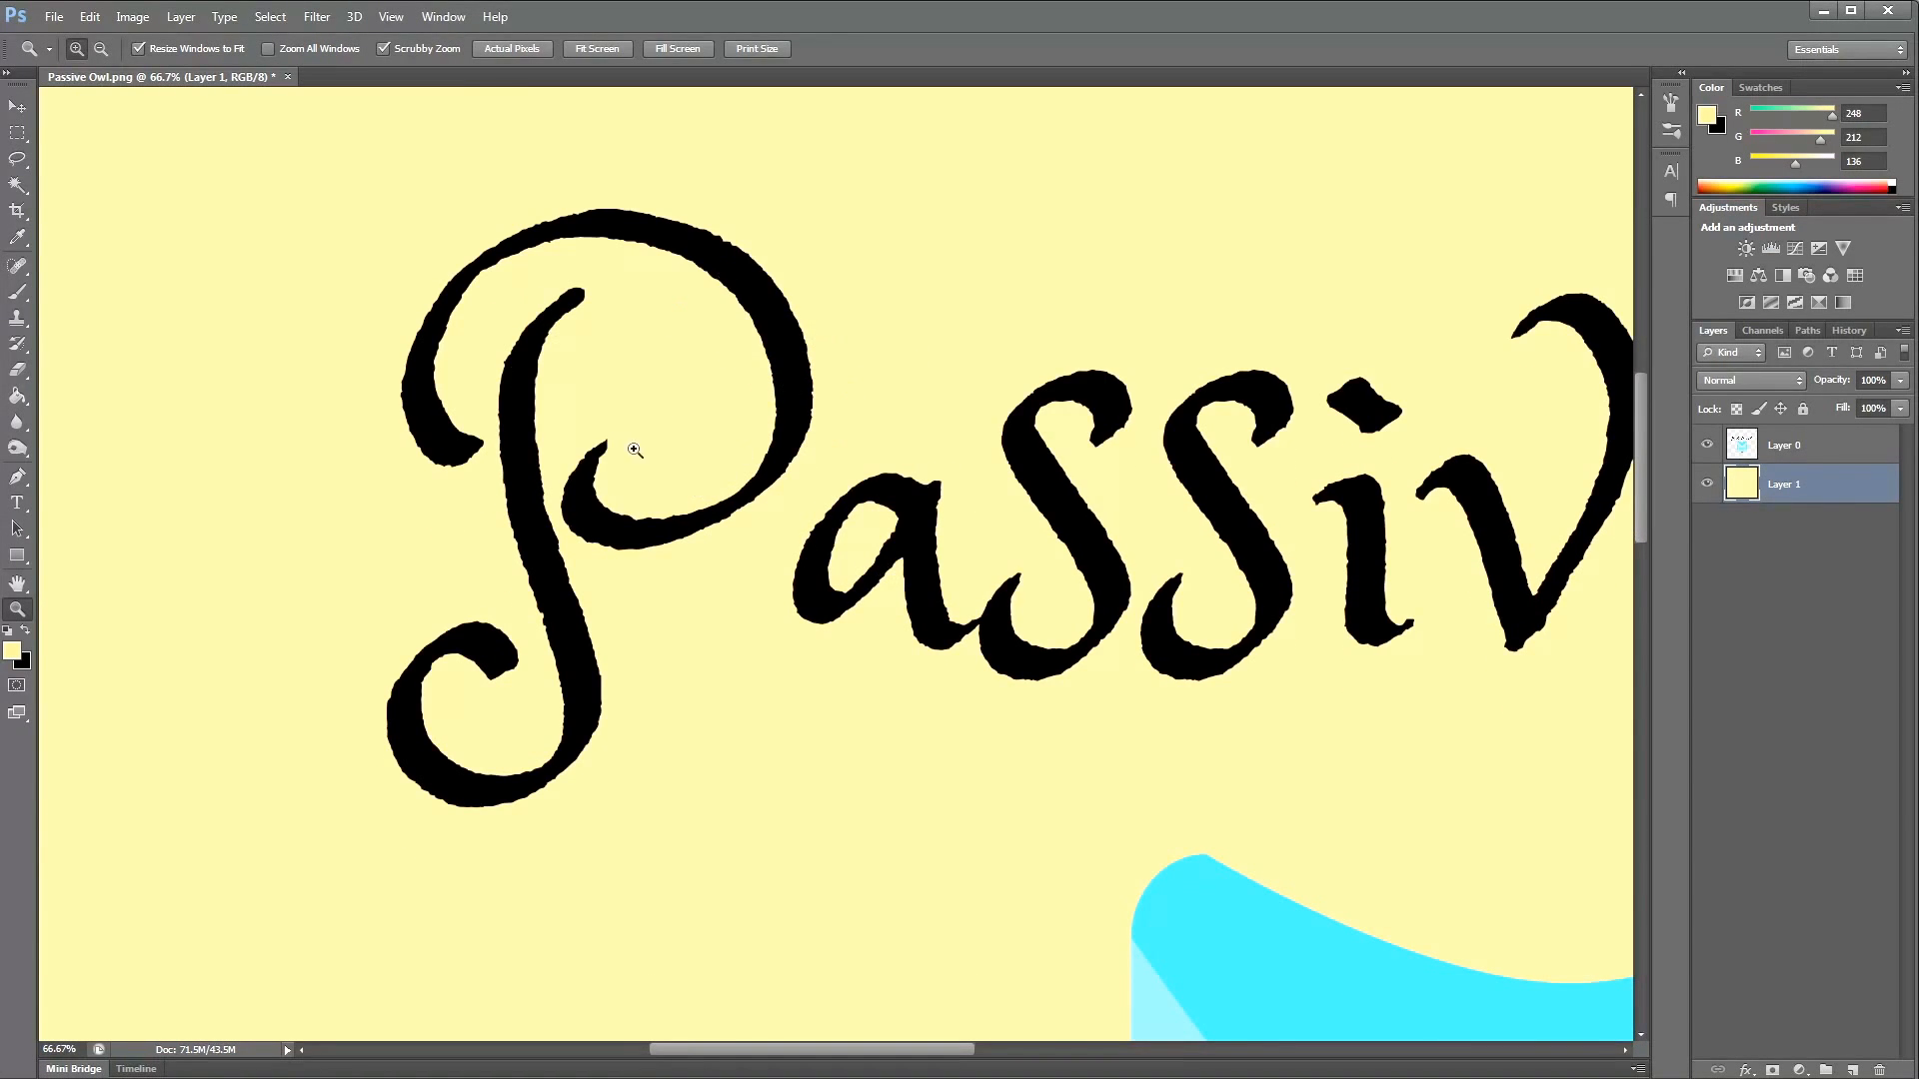
left_click_drag(815, 1050, 916, 1049)
right_click(822, 499)
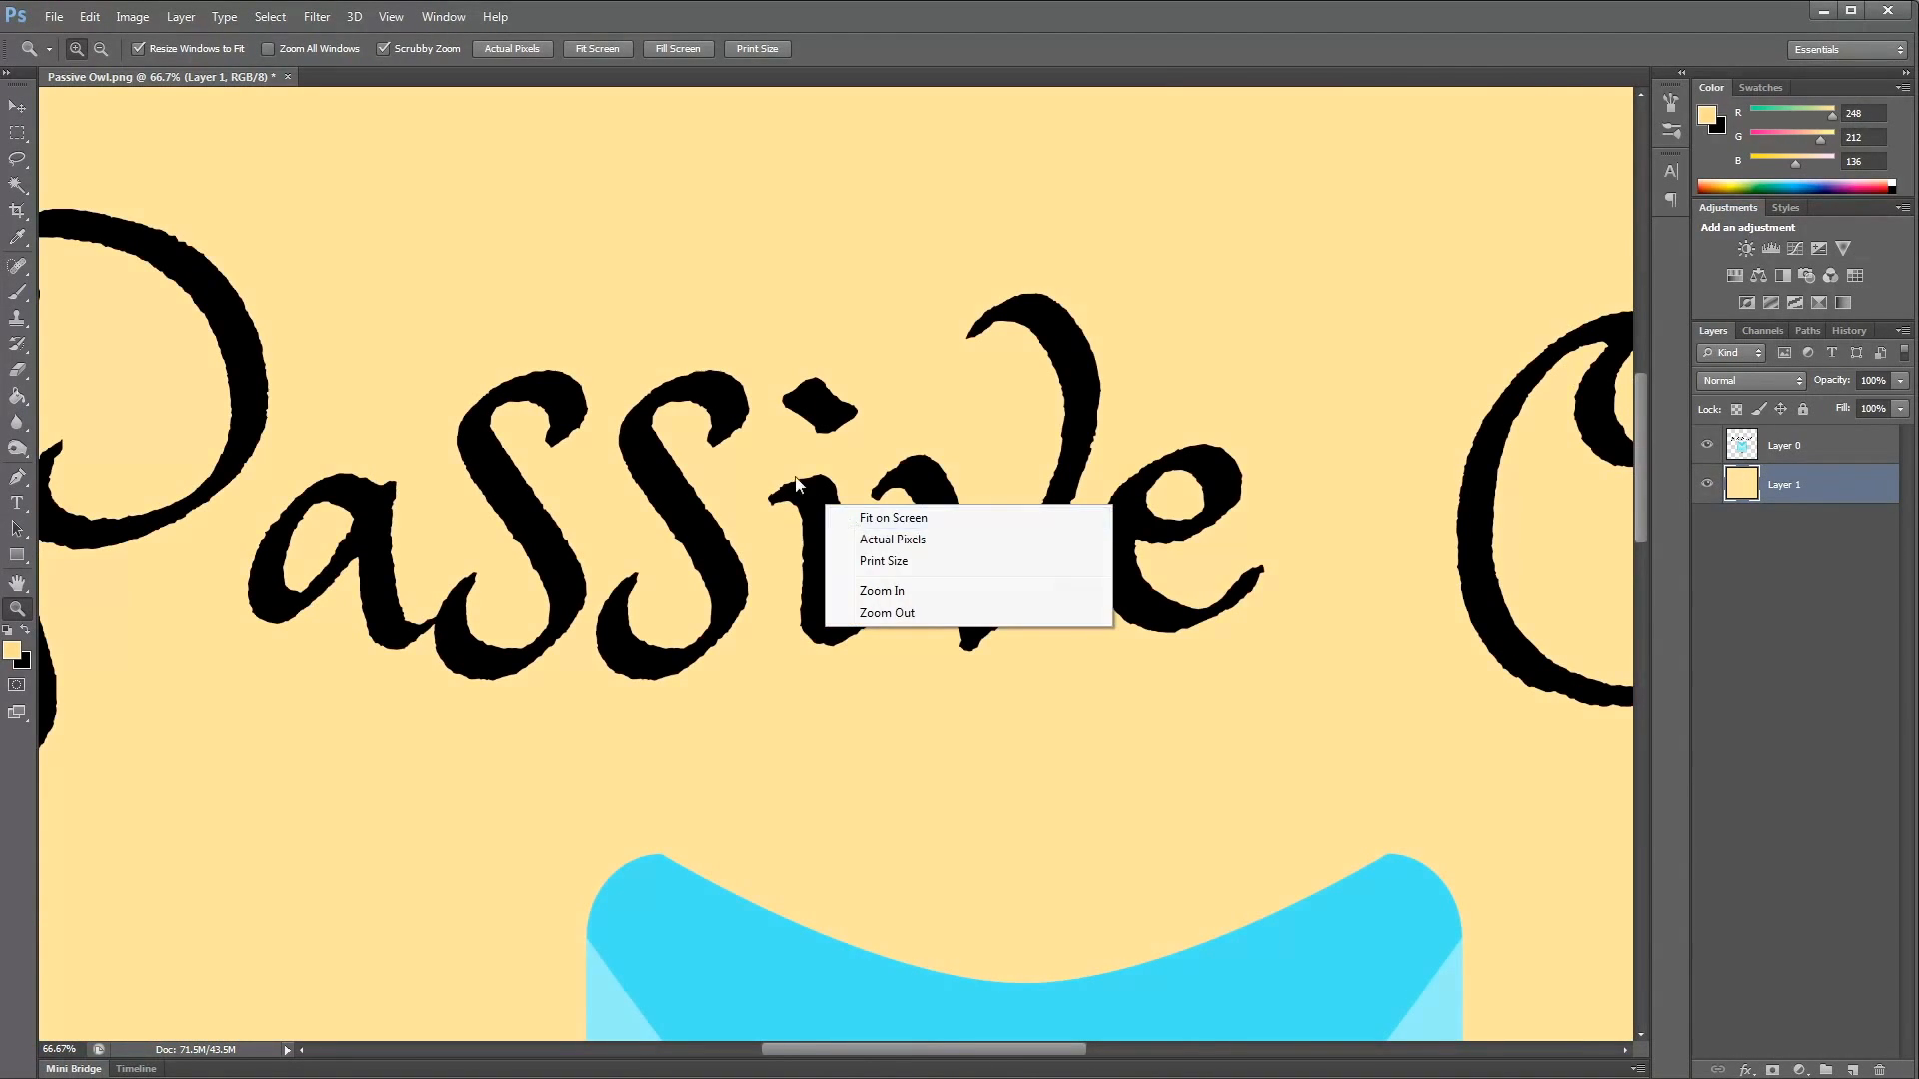
right_click(754, 429)
left_click(819, 446)
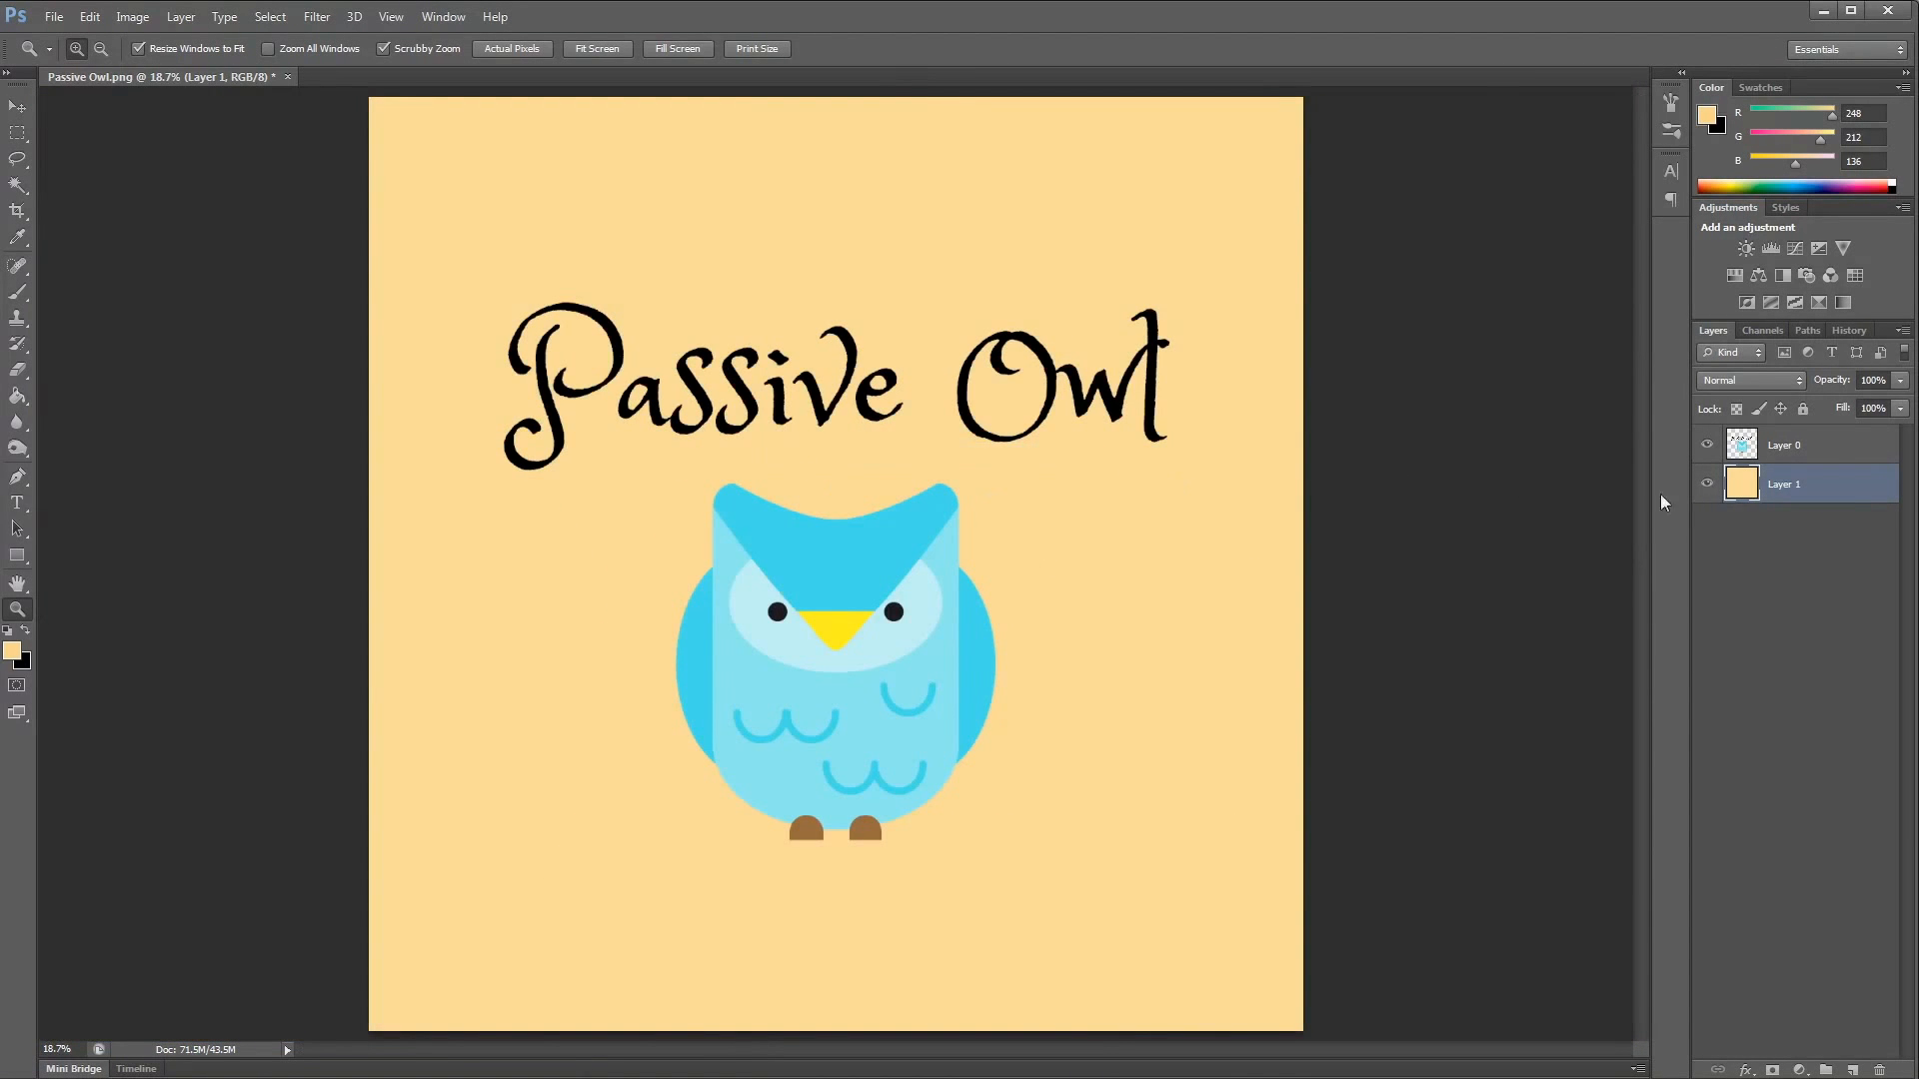
Step: Hide the colour-filled layer beneath the artwork and save the image with its transparent background
left_click(1705, 485)
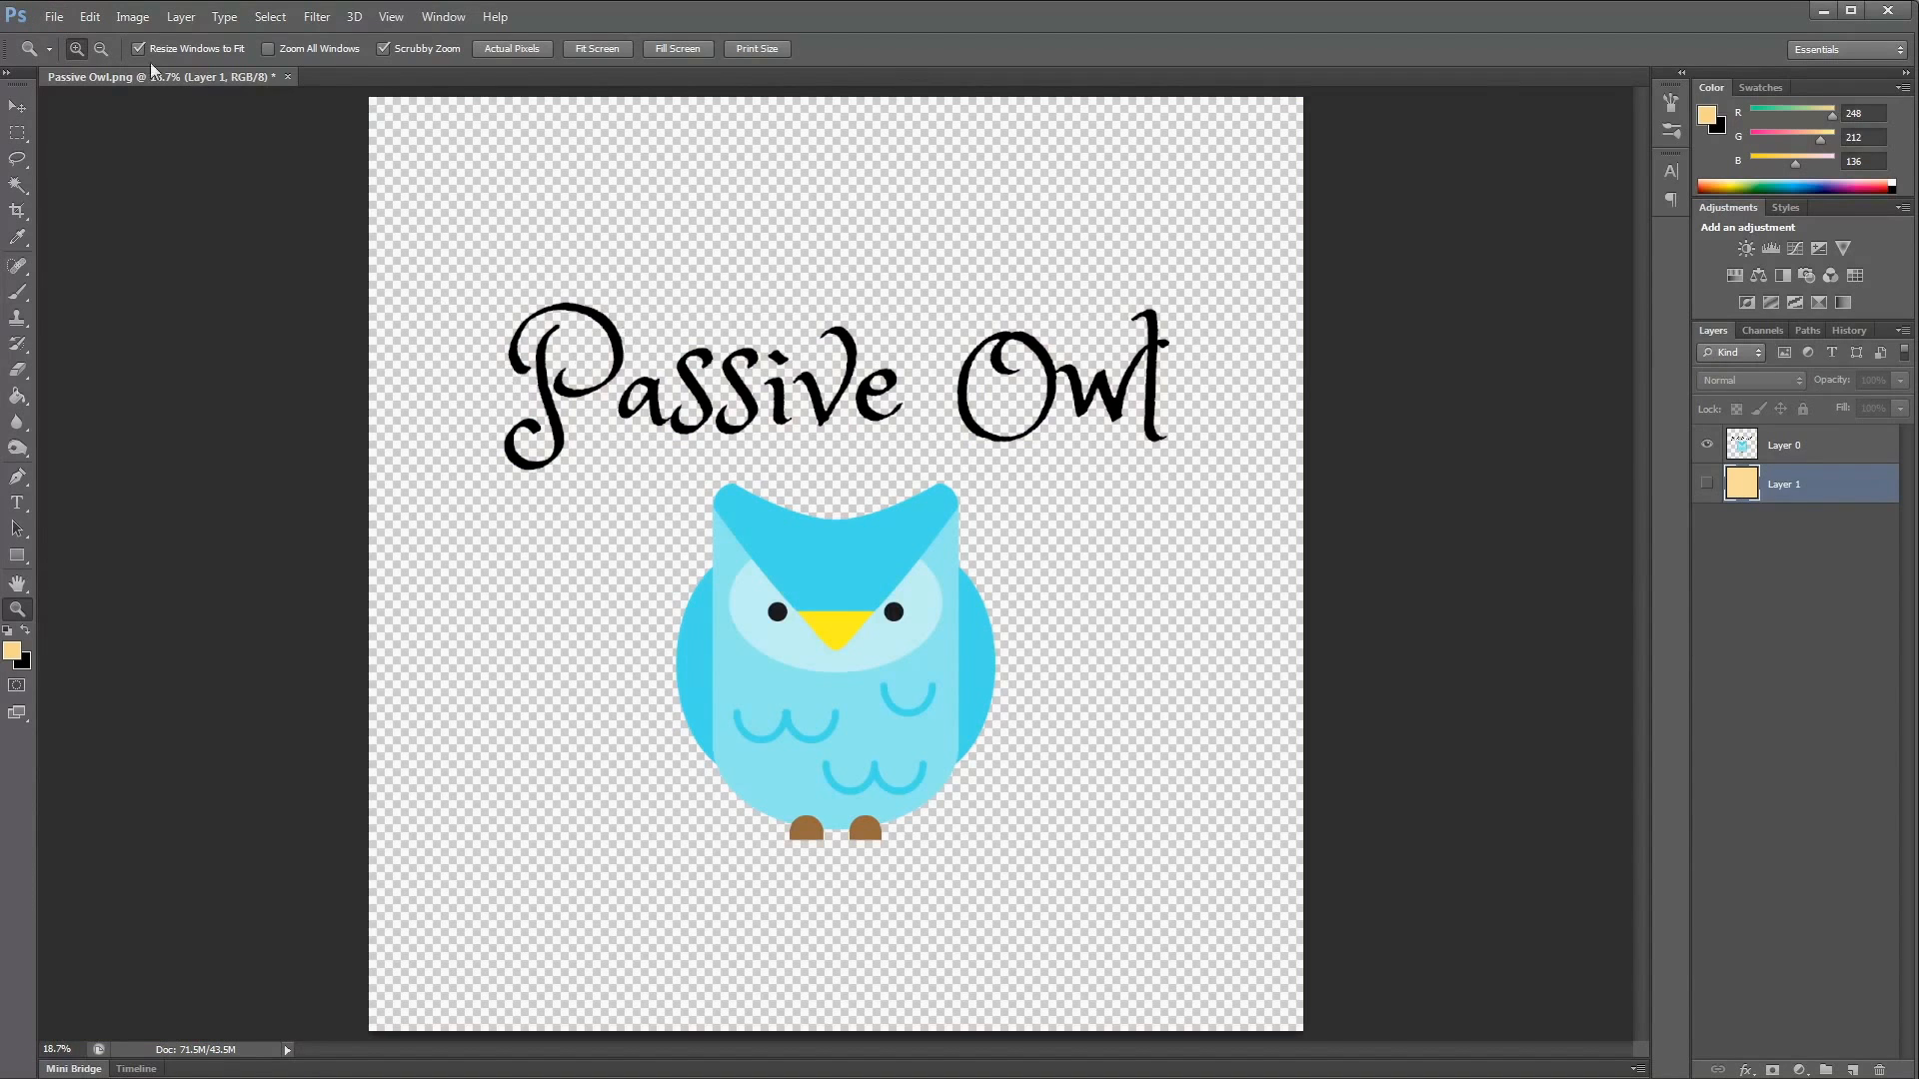
left_click(54, 17)
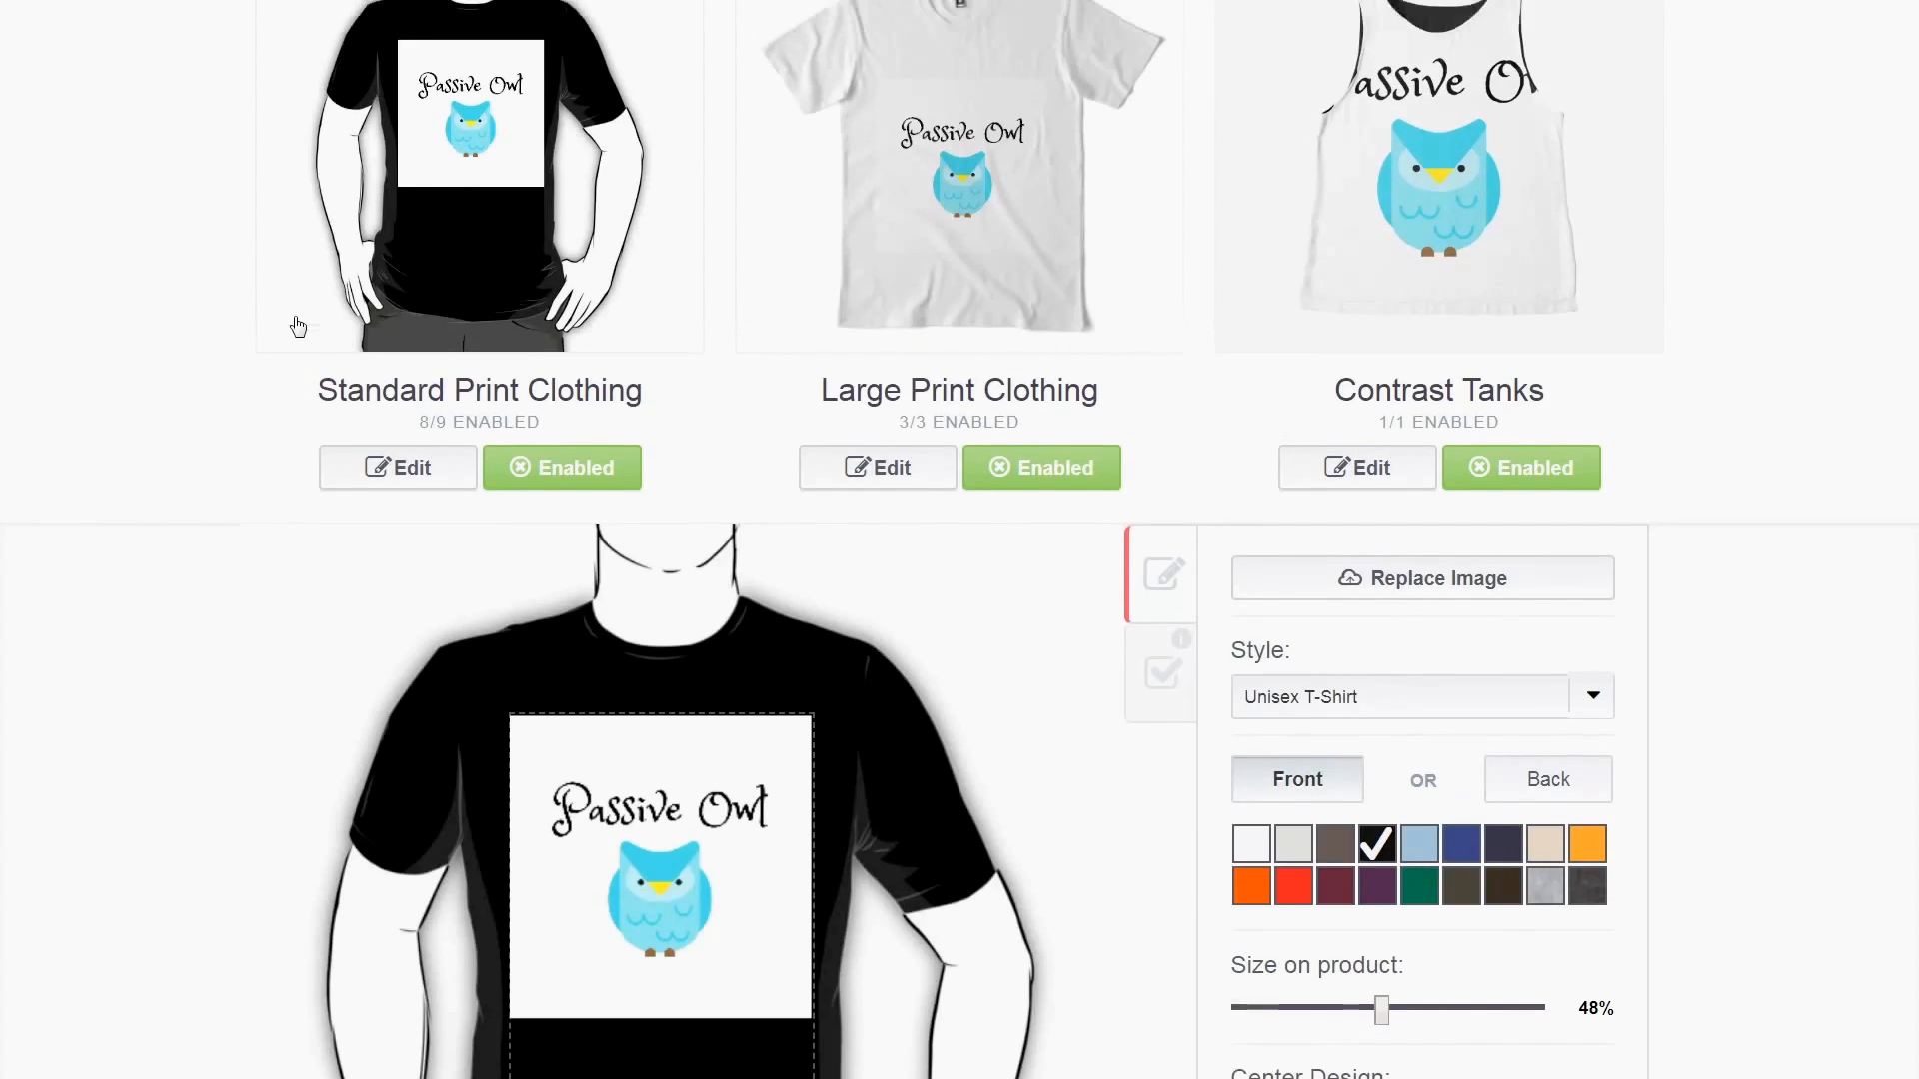
Step: On Redbubble's Add New Work page, replace the uploaded artwork with the transparent version of the design
scroll(424, 329, "up", 8)
left_click(905, 384)
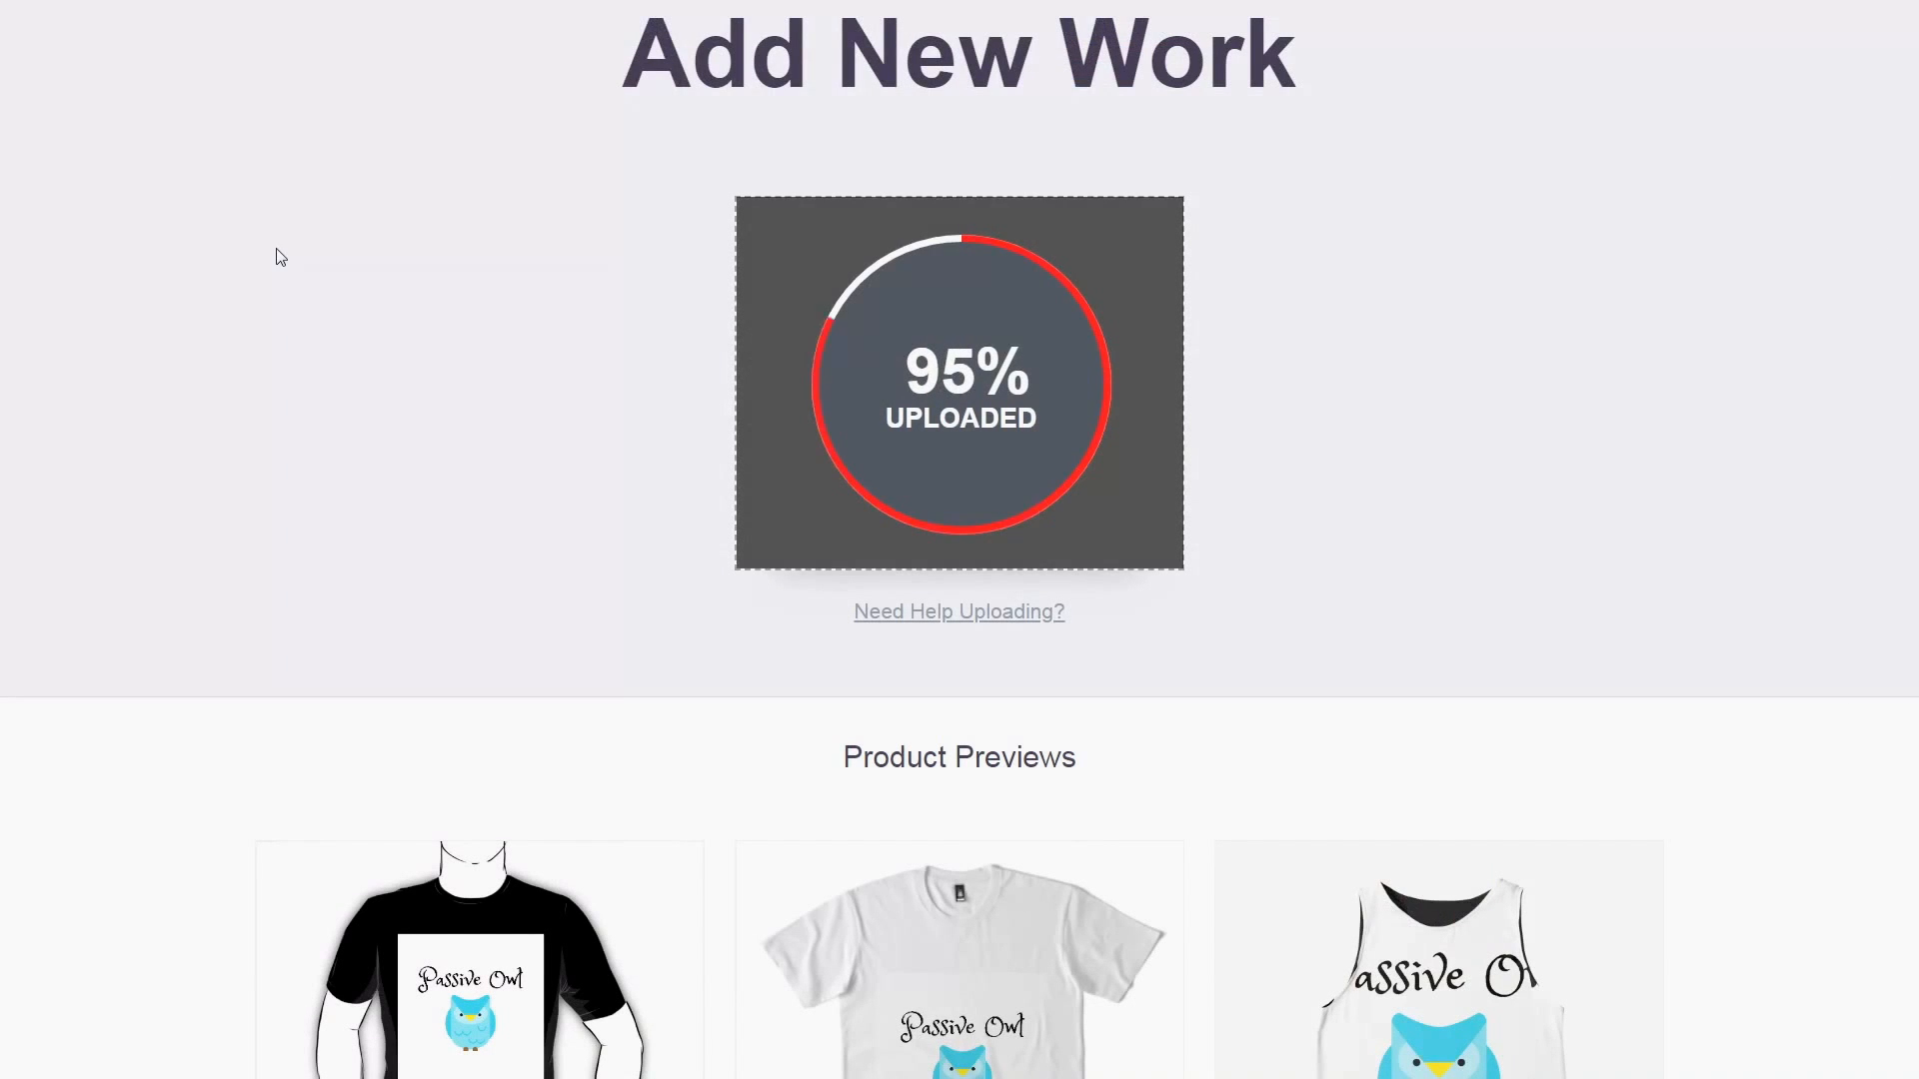
scroll(285, 260, "down", 4)
scroll(270, 281, "down", 1)
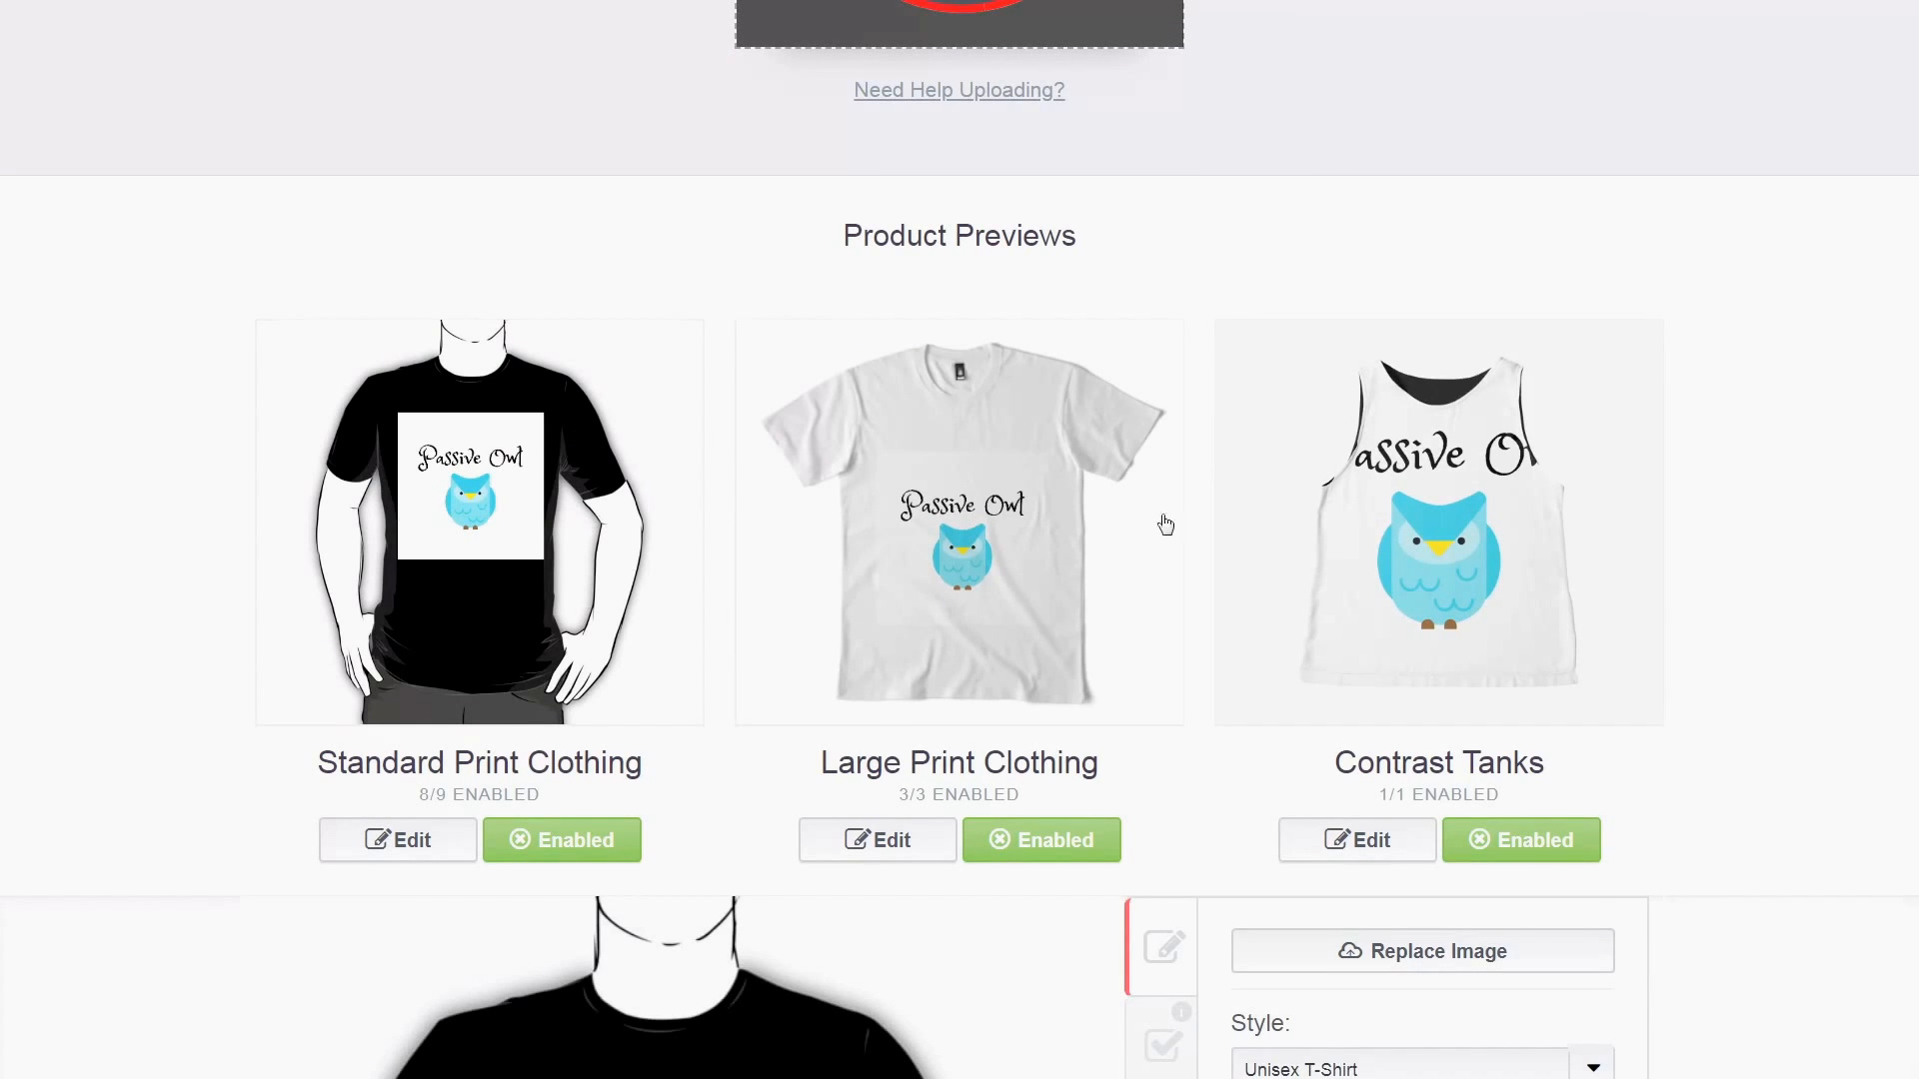
scroll(754, 364, "up", 1)
scroll(685, 425, "down", 2)
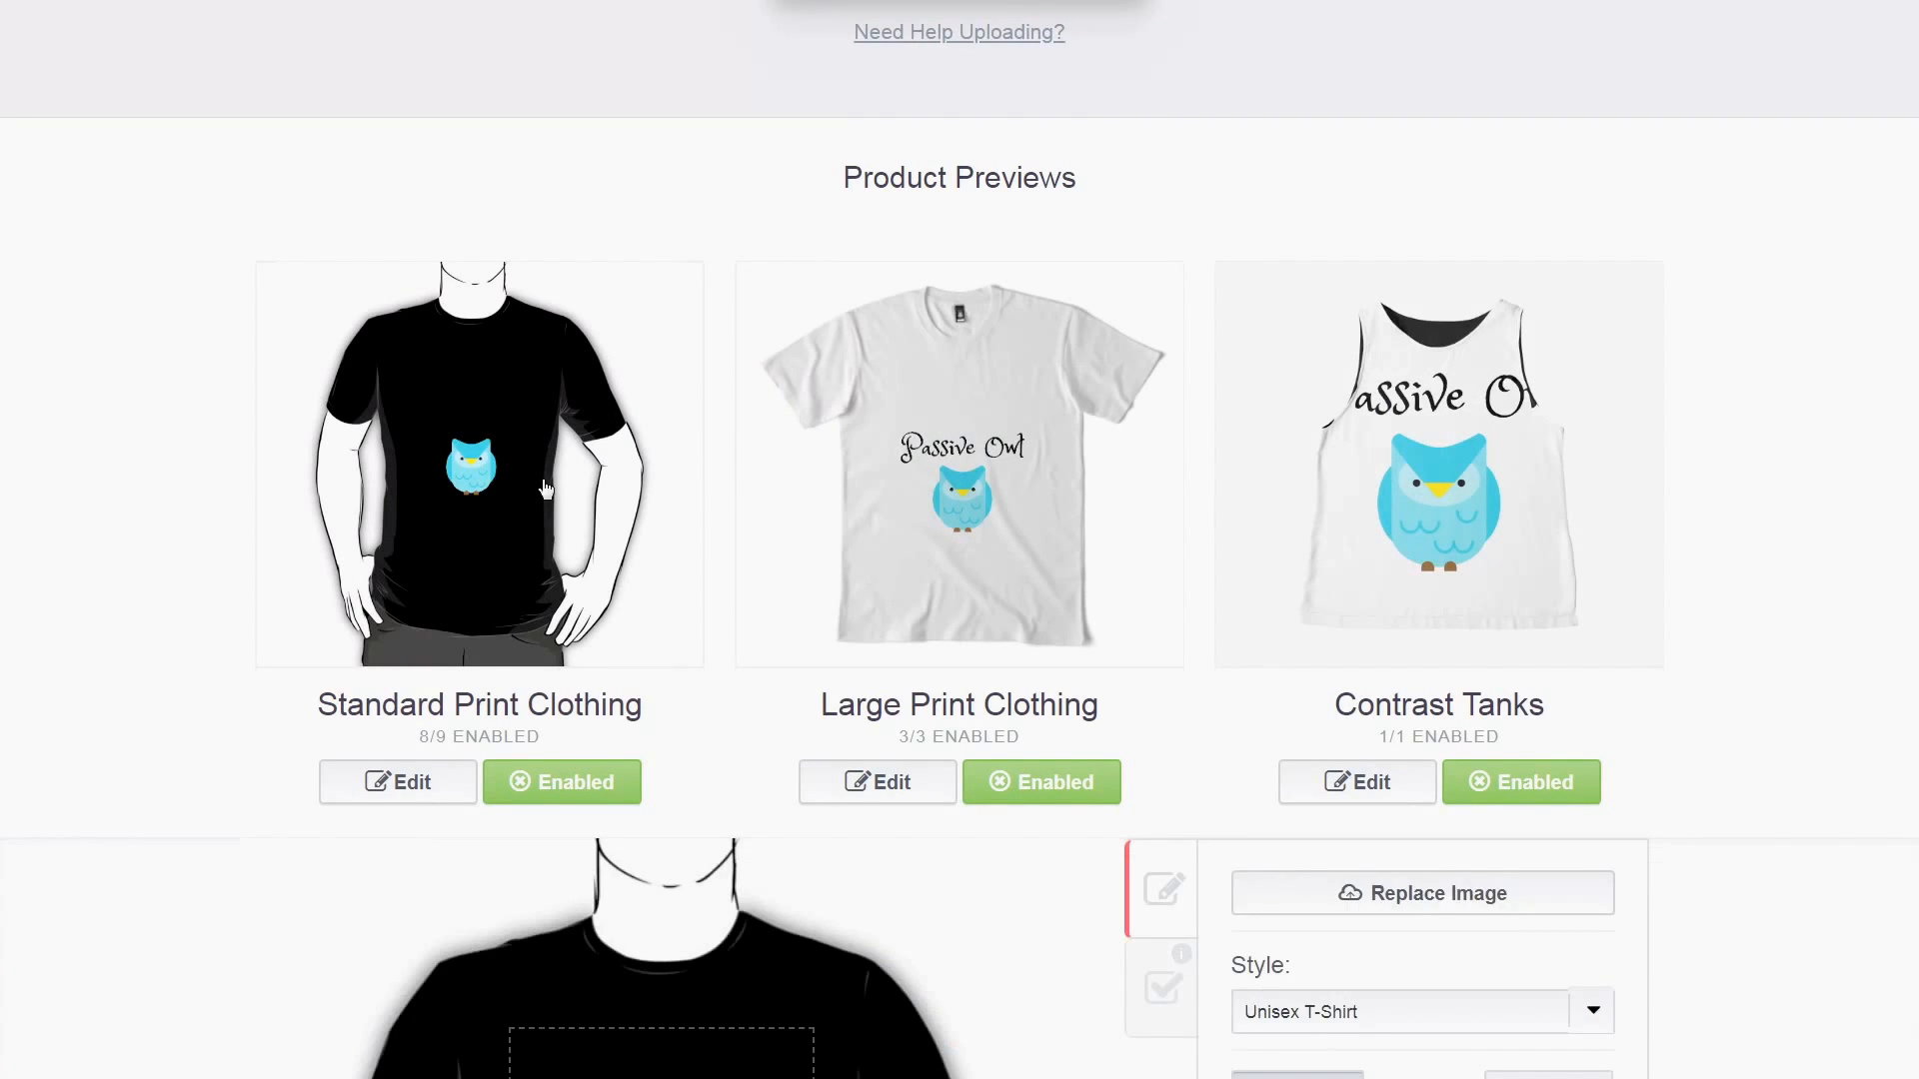
Step: Set the Unisex T-Shirt's colour to light blue and the design's size on the product to 64%
scroll(531, 444, "down", 4)
scroll(519, 409, "up", 2)
scroll(1436, 794, "down", 3)
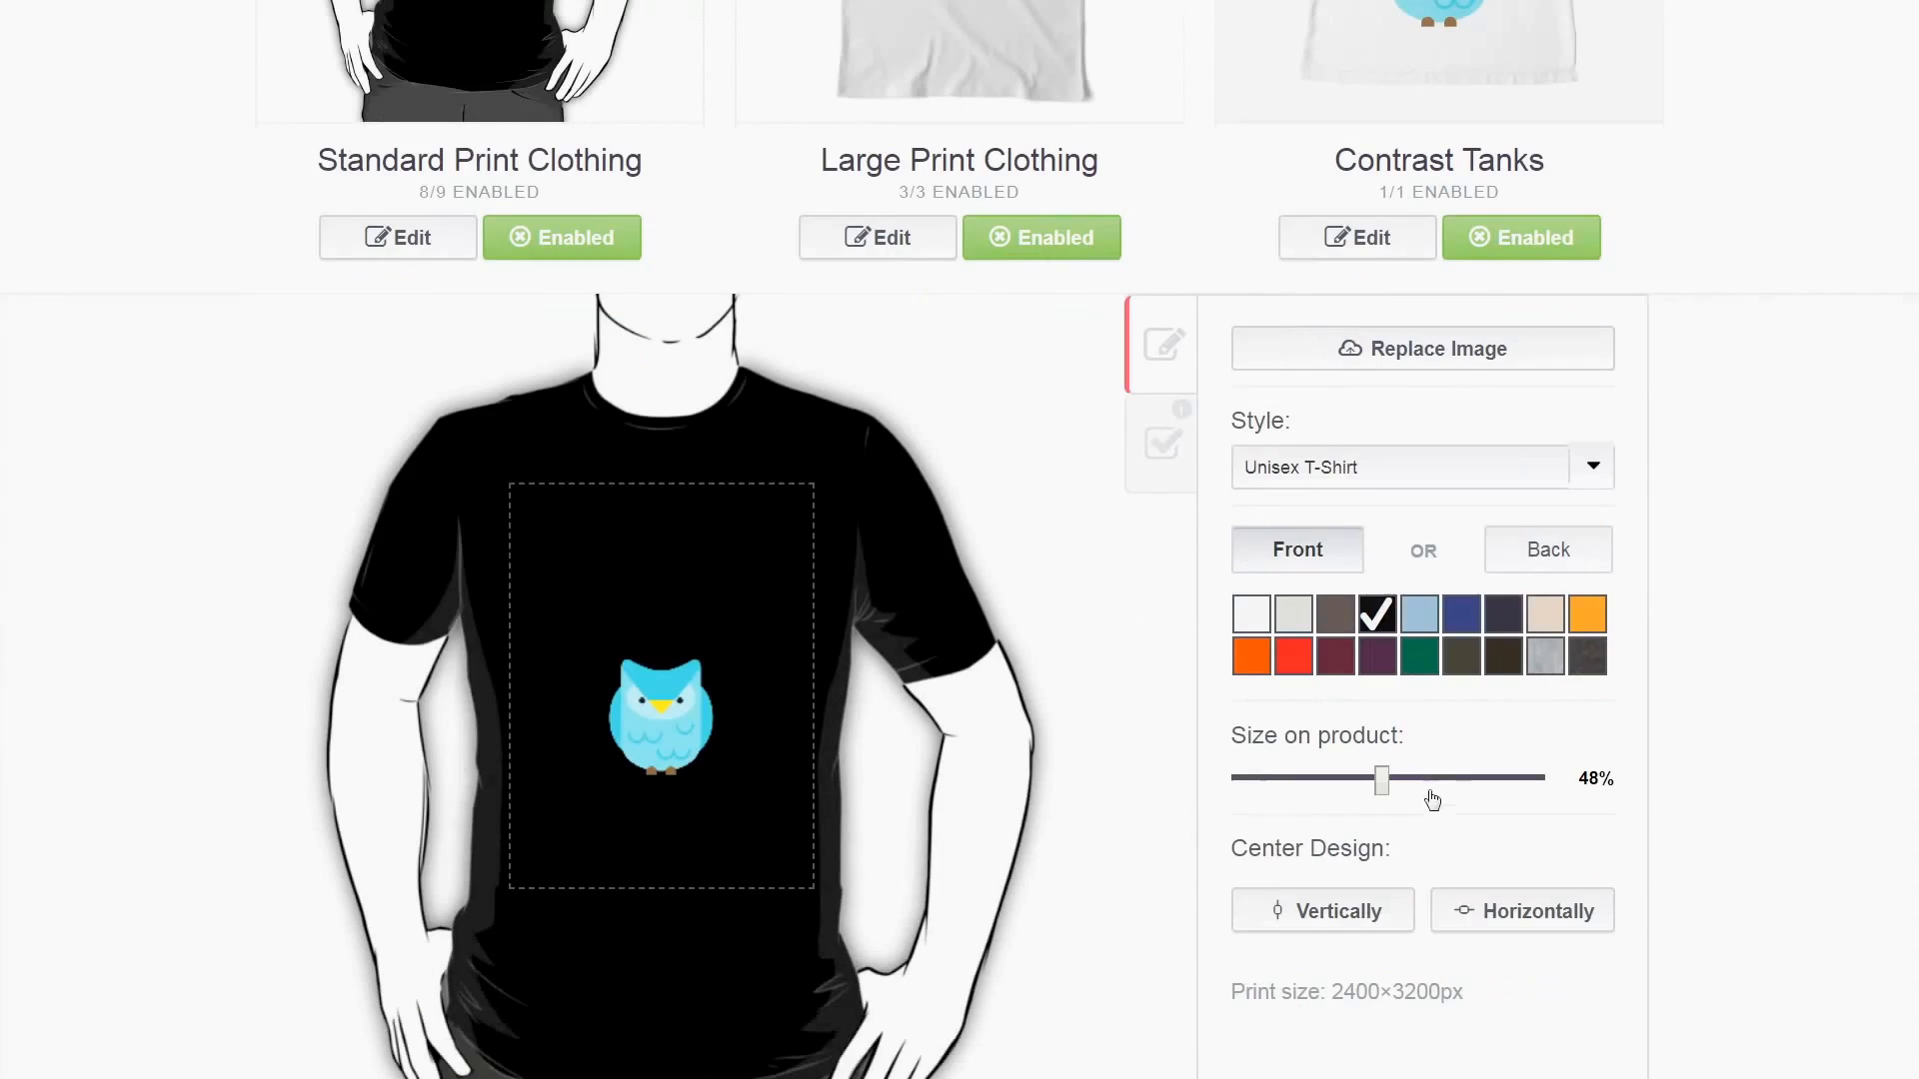
left_click(1461, 622)
left_click(1429, 620)
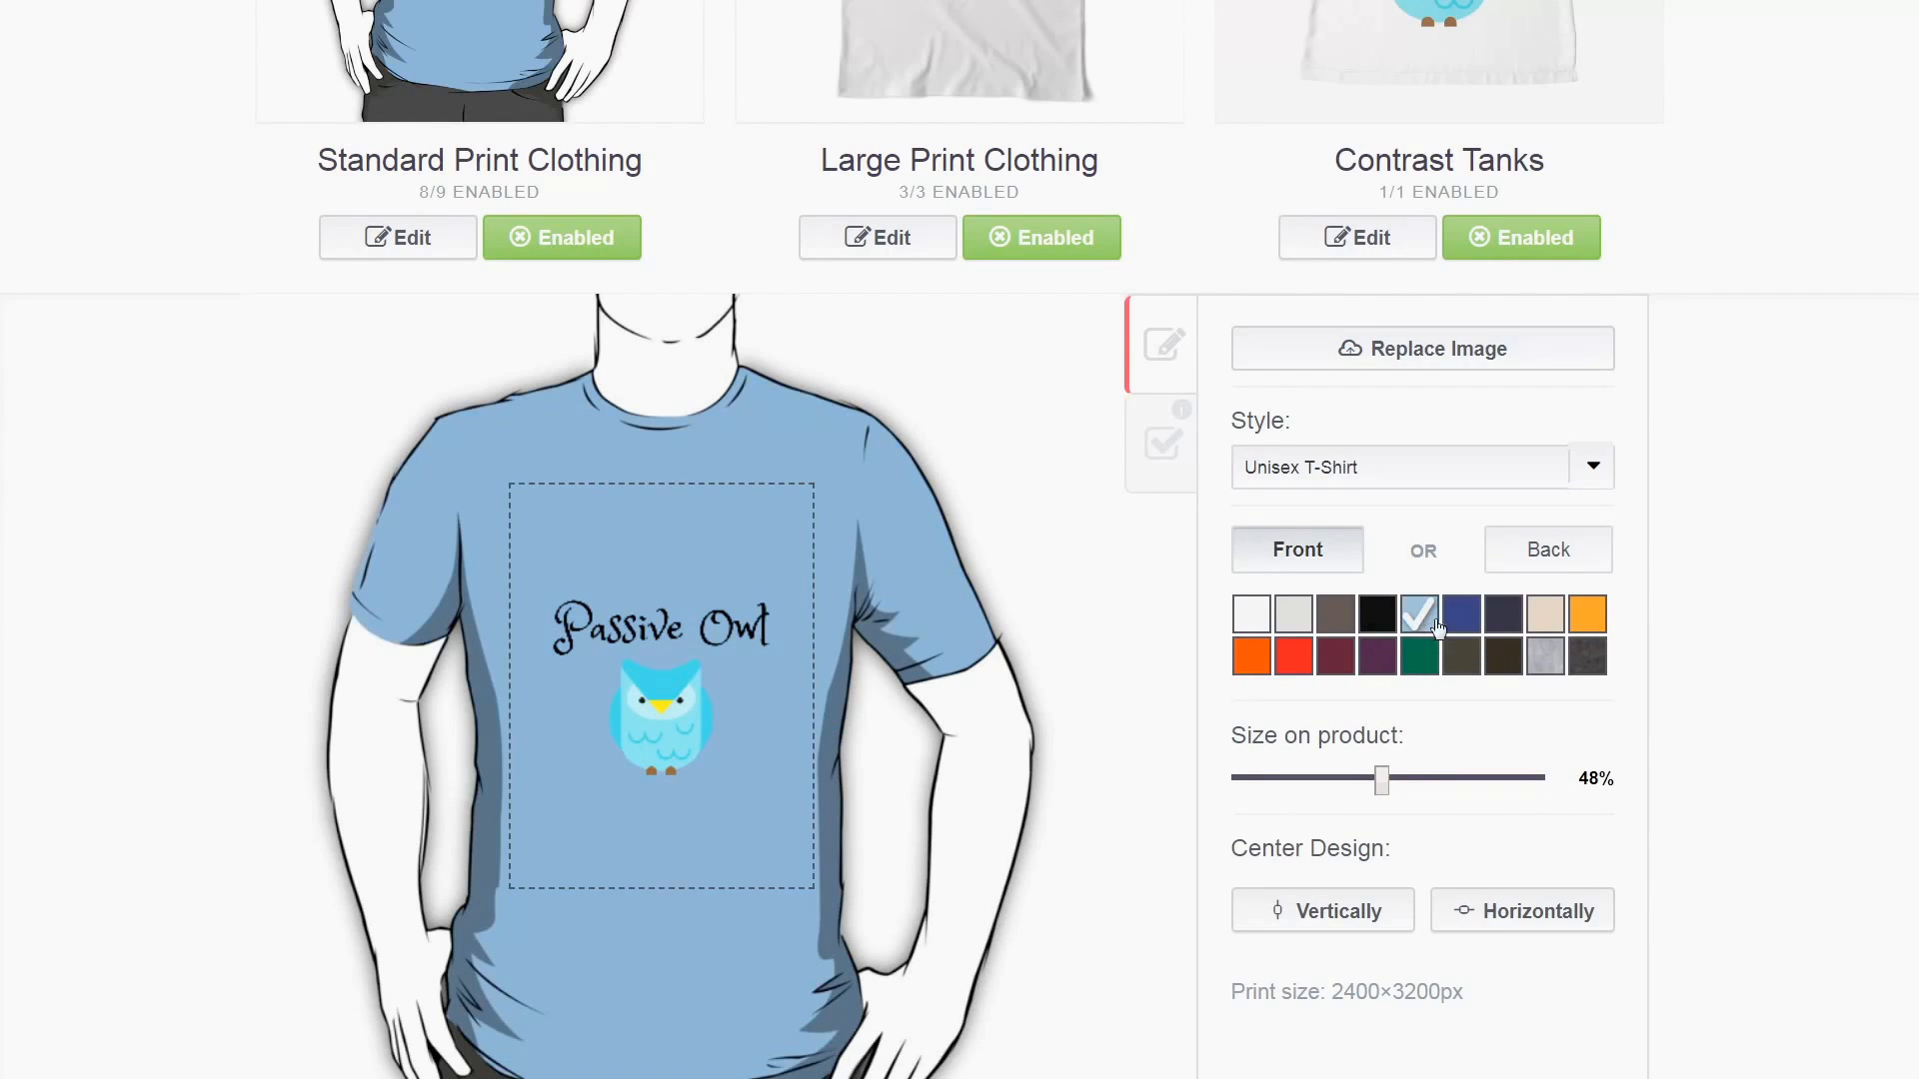
scroll(727, 751, "up", 1)
left_click_drag(1382, 861, 1429, 863)
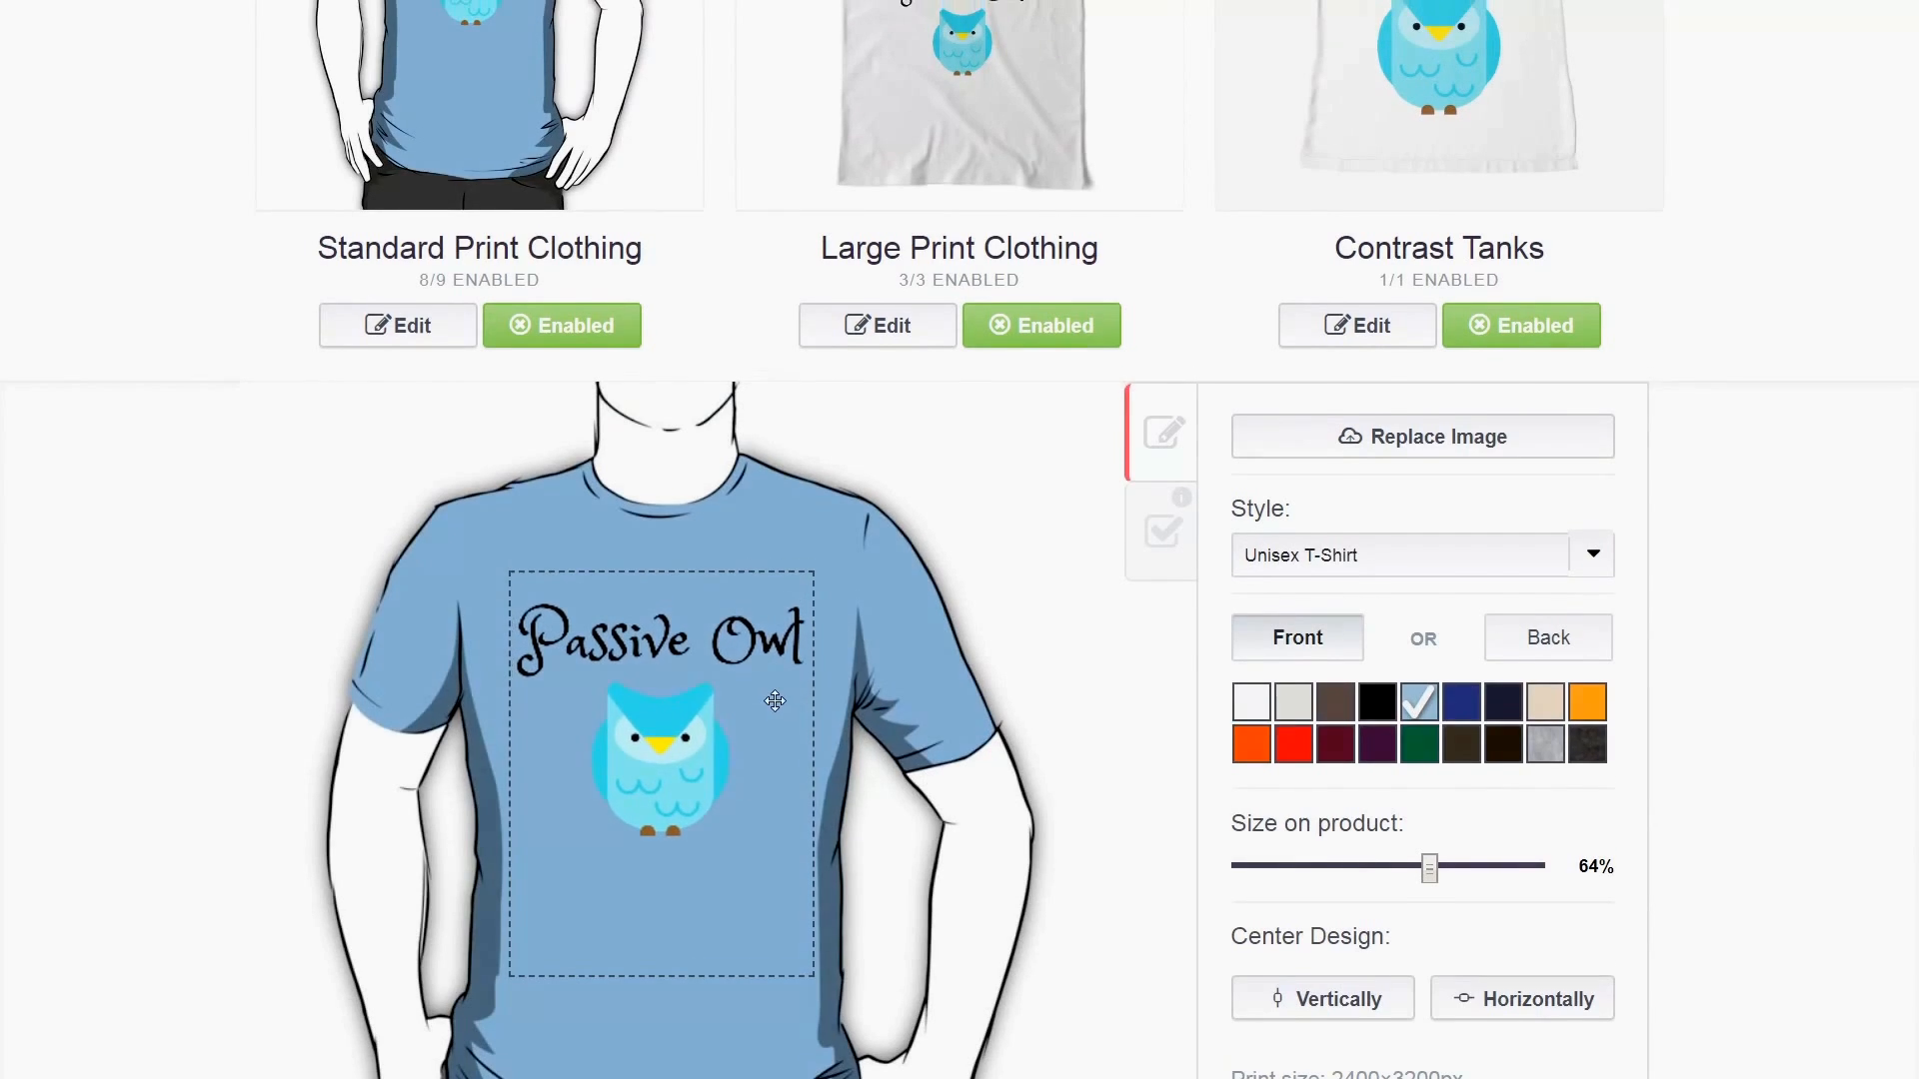
Step: Review how the transparent design looks on the light blue T-shirt and in the other clothing previews
scroll(769, 700, "up", 3)
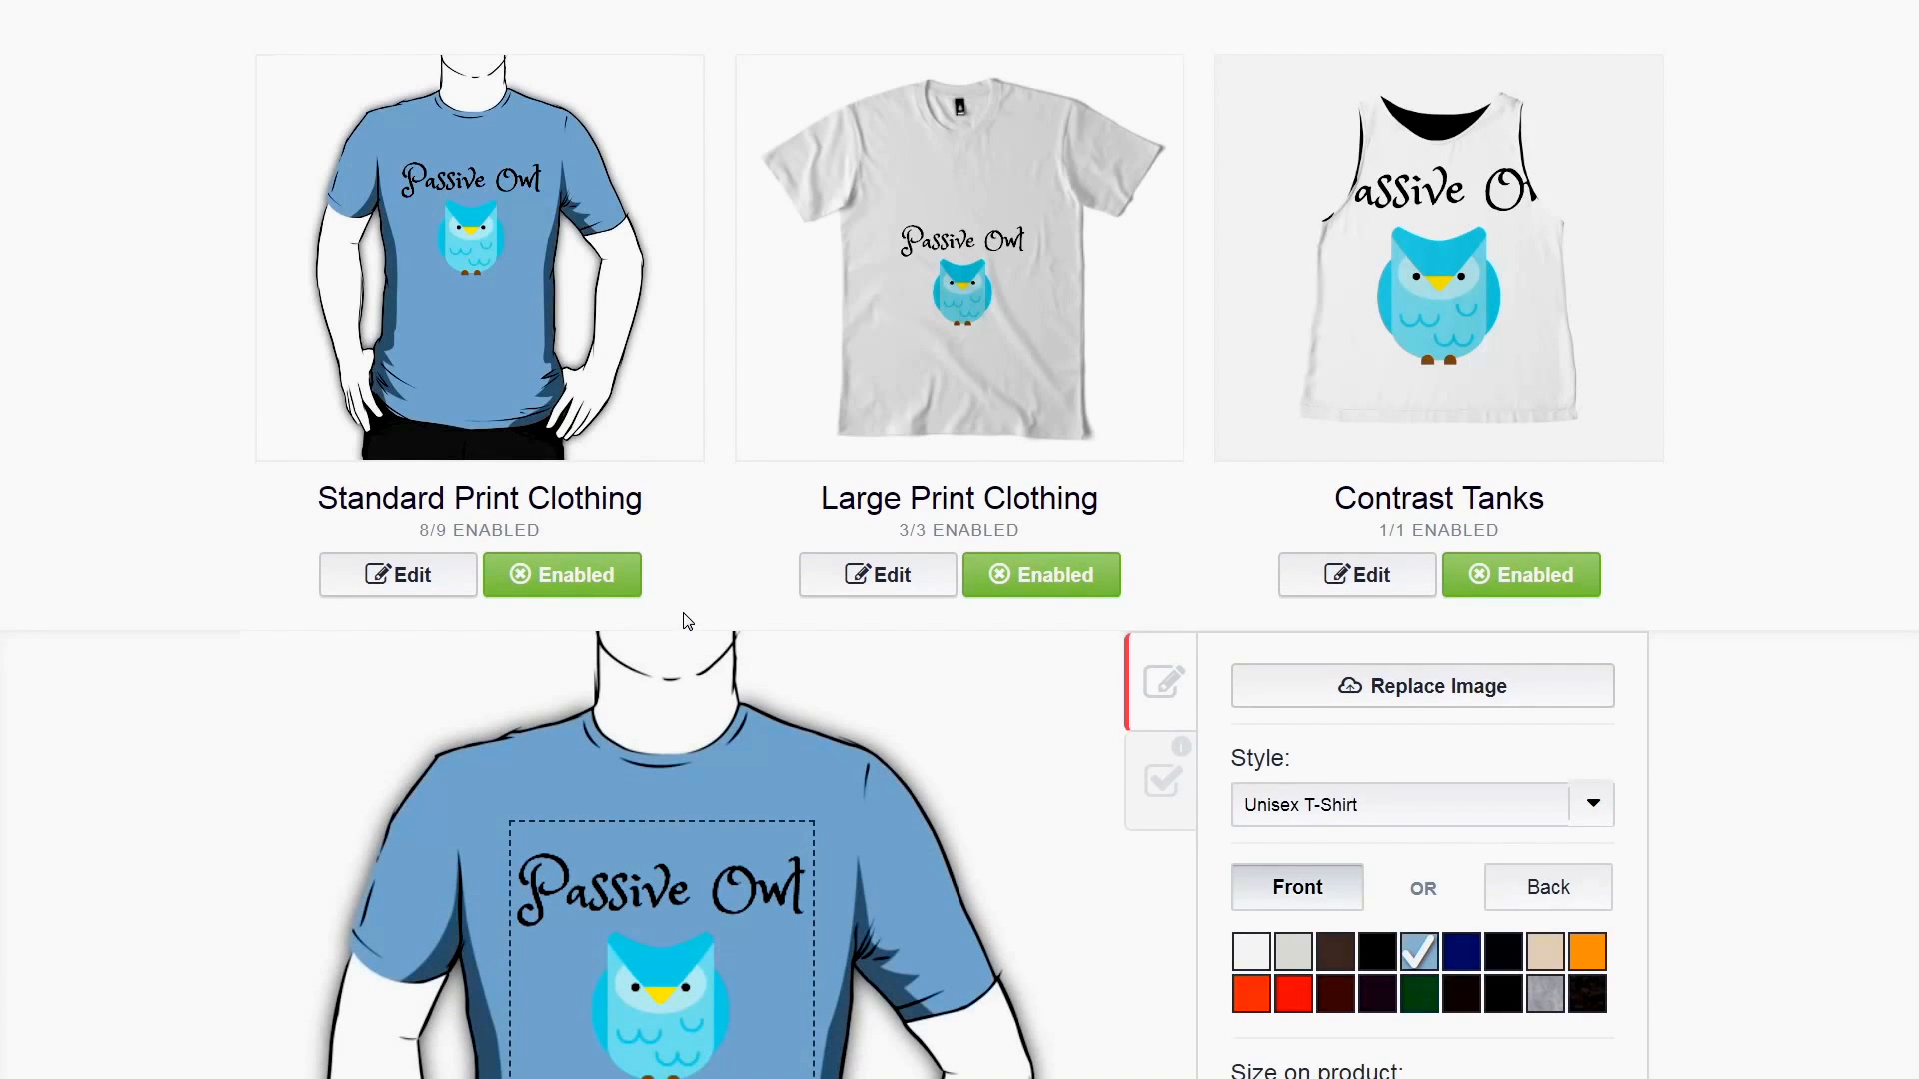
scroll(745, 564, "up", 3)
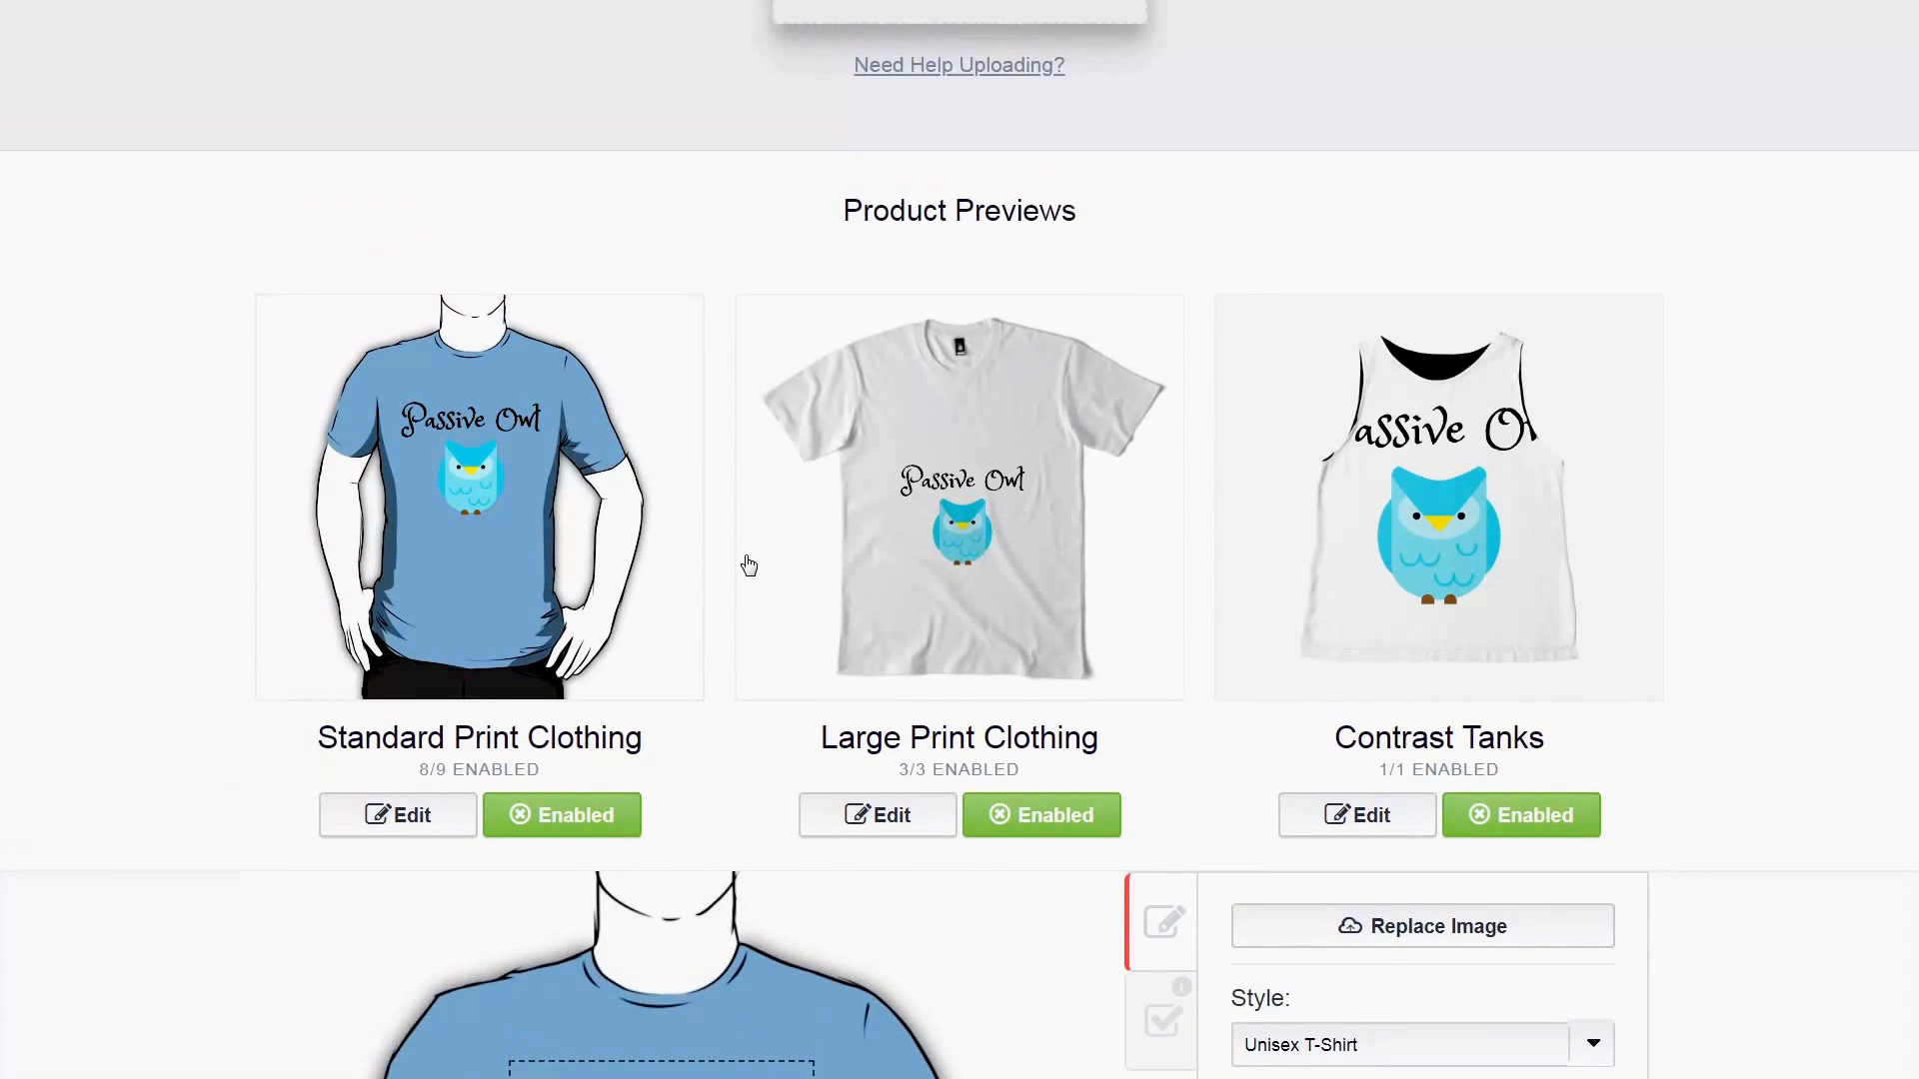
scroll(747, 576, "down", 2)
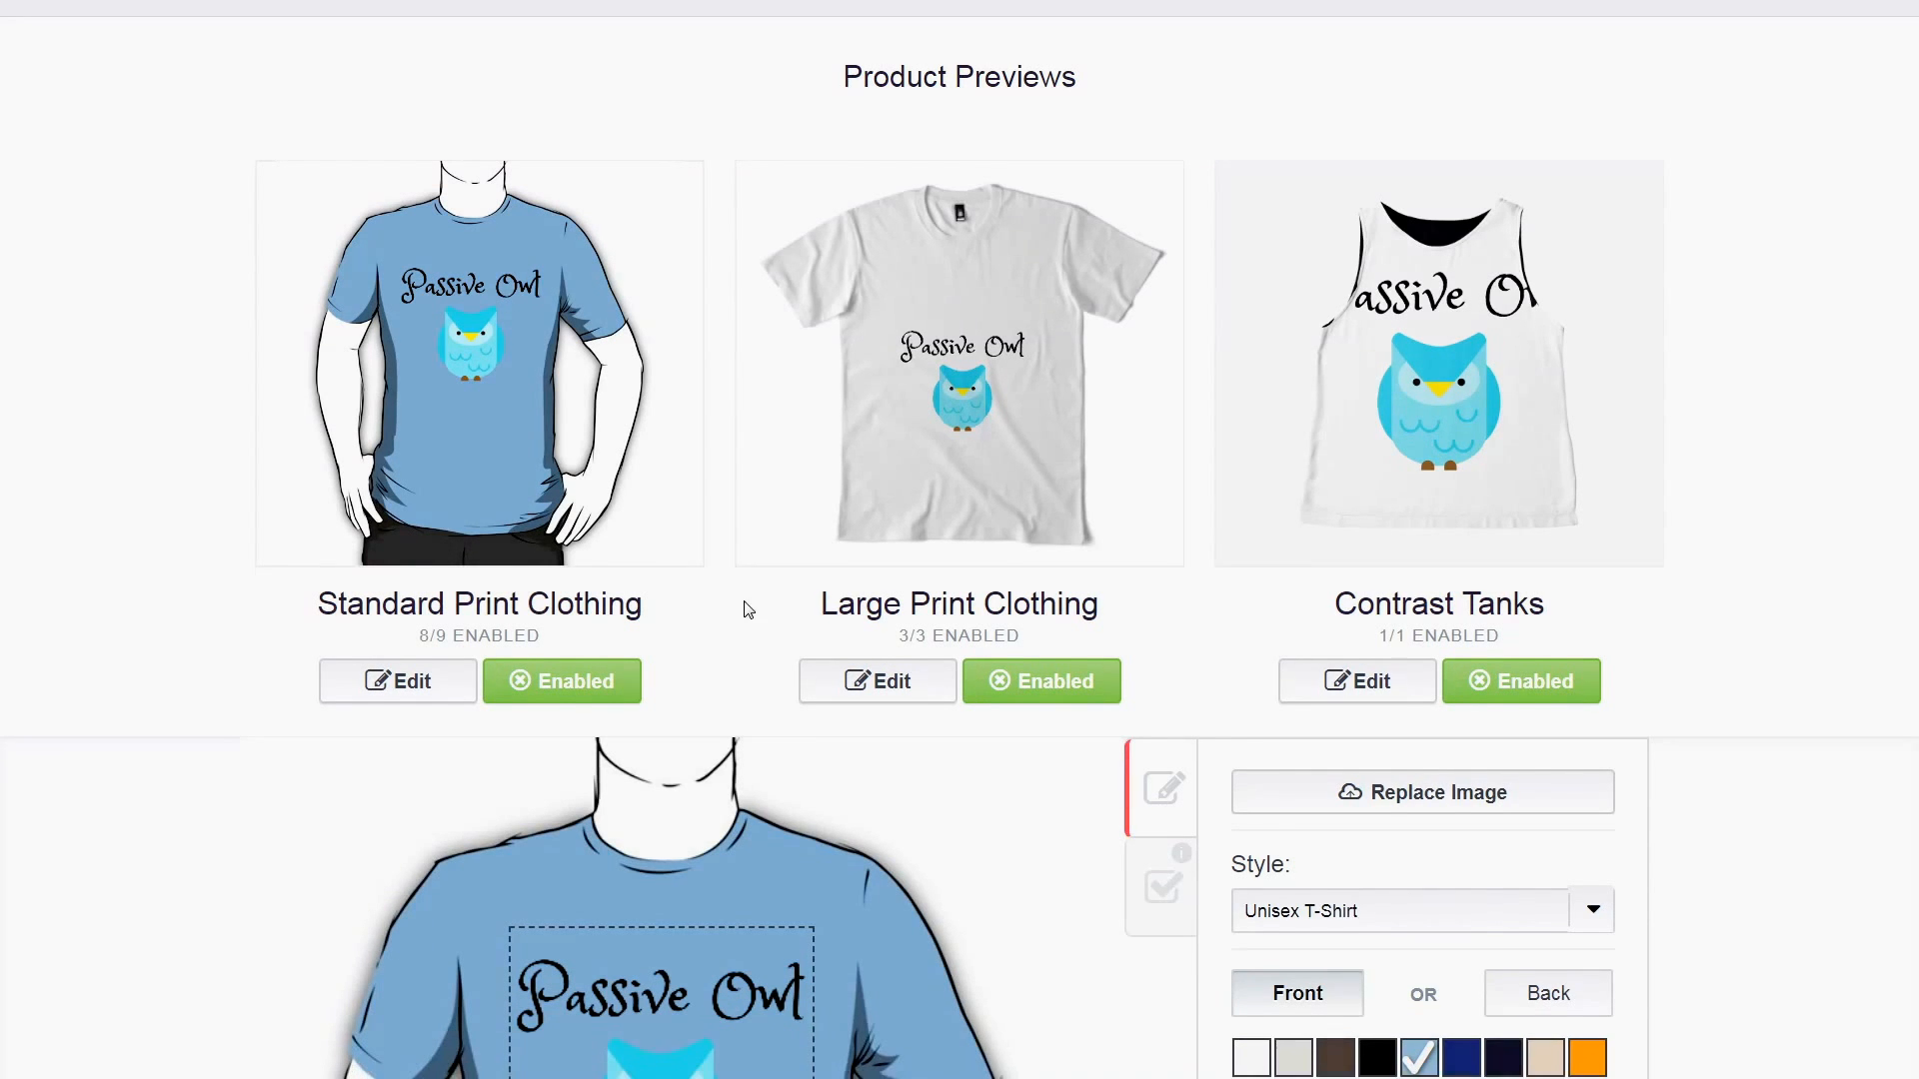
scroll(741, 604, "down", 6)
scroll(803, 657, "down", 7)
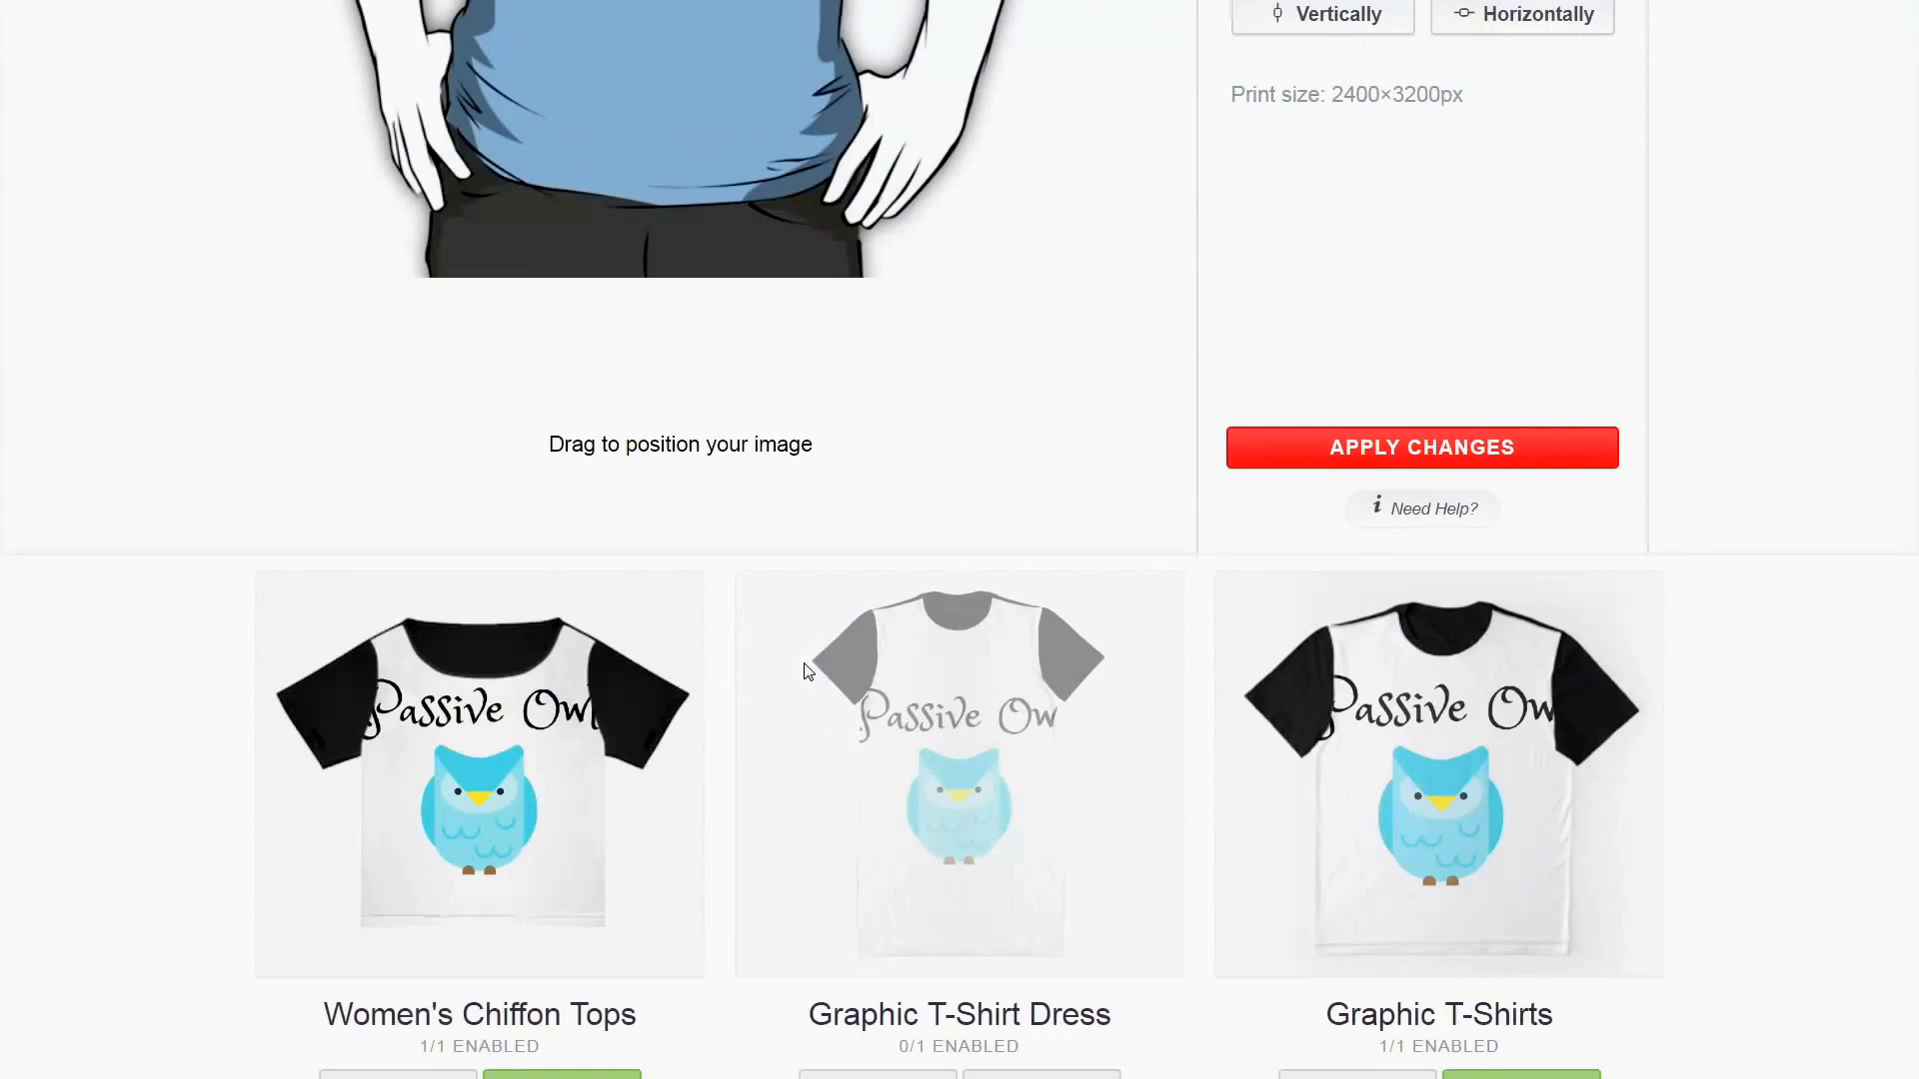
scroll(794, 668, "up", 9)
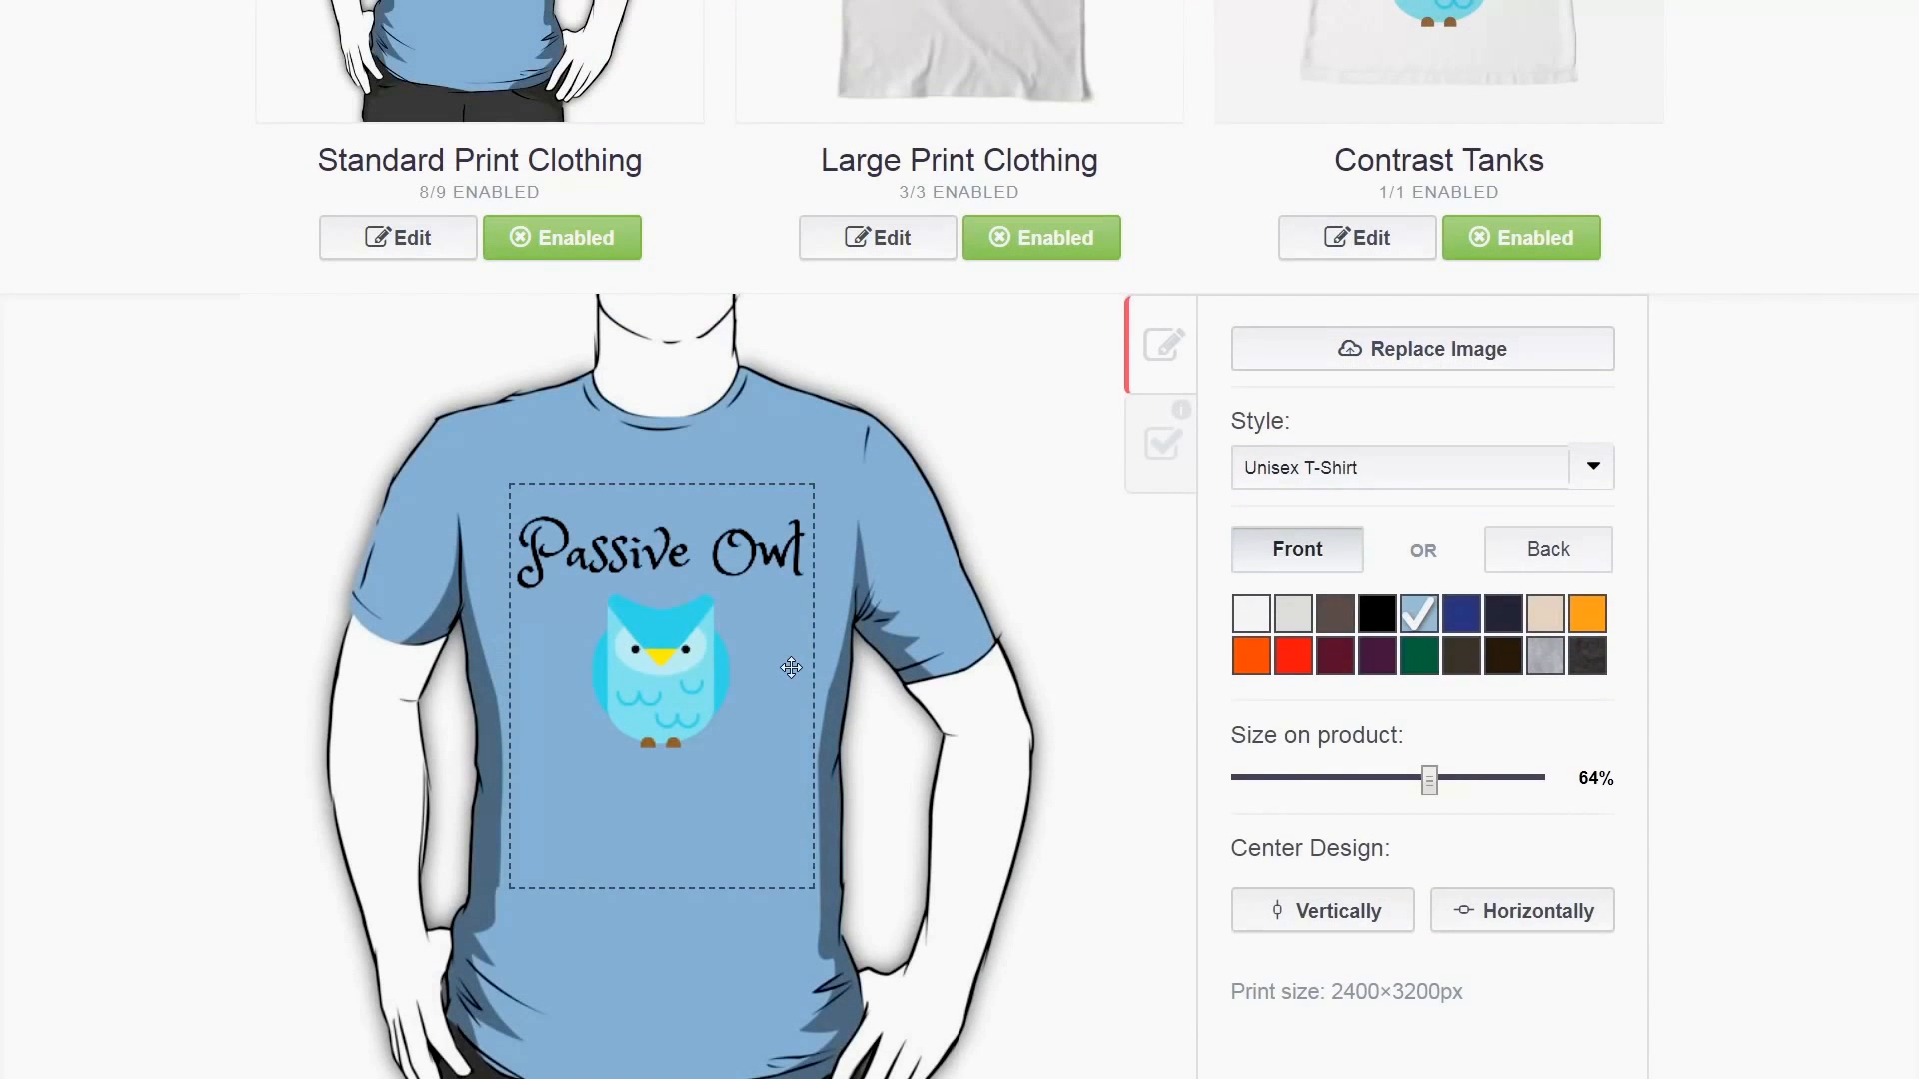
scroll(849, 689, "up", 2)
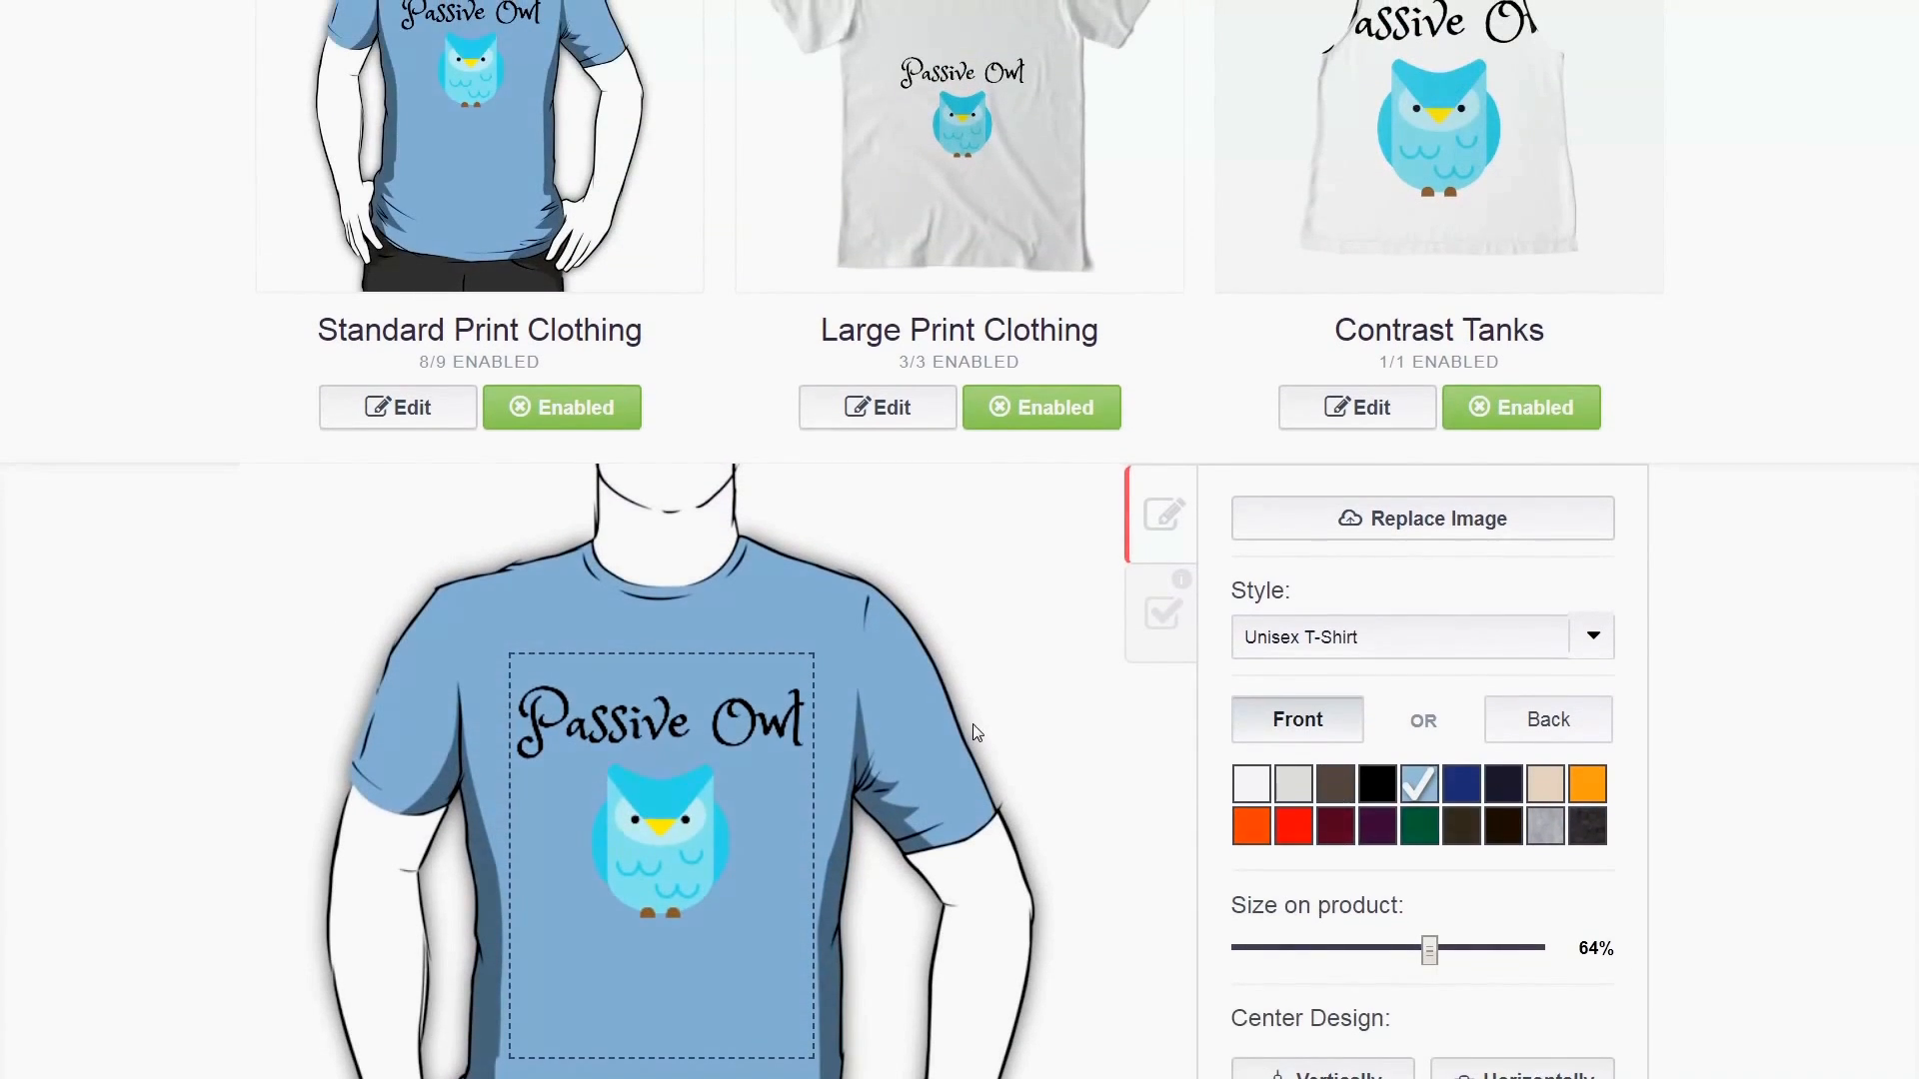
scroll(973, 724, "up", 2)
scroll(992, 762, "up", 1)
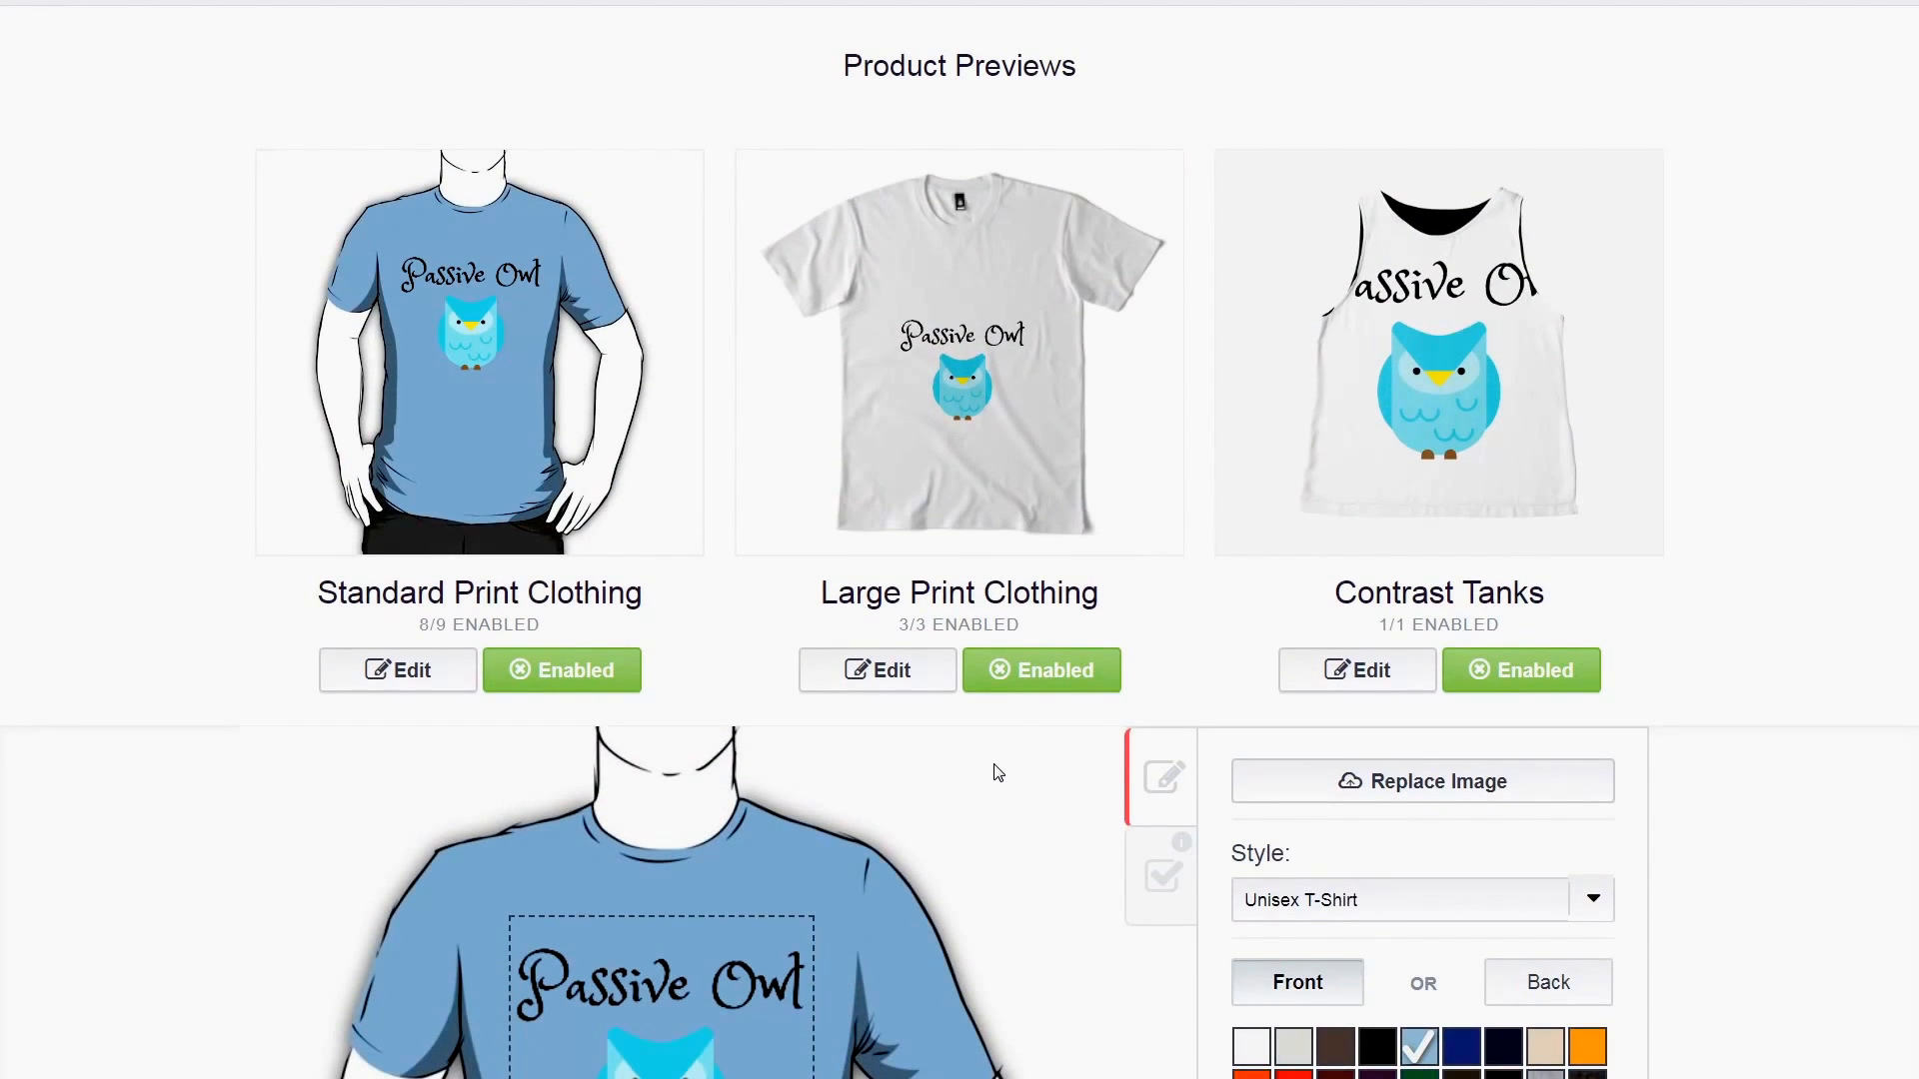